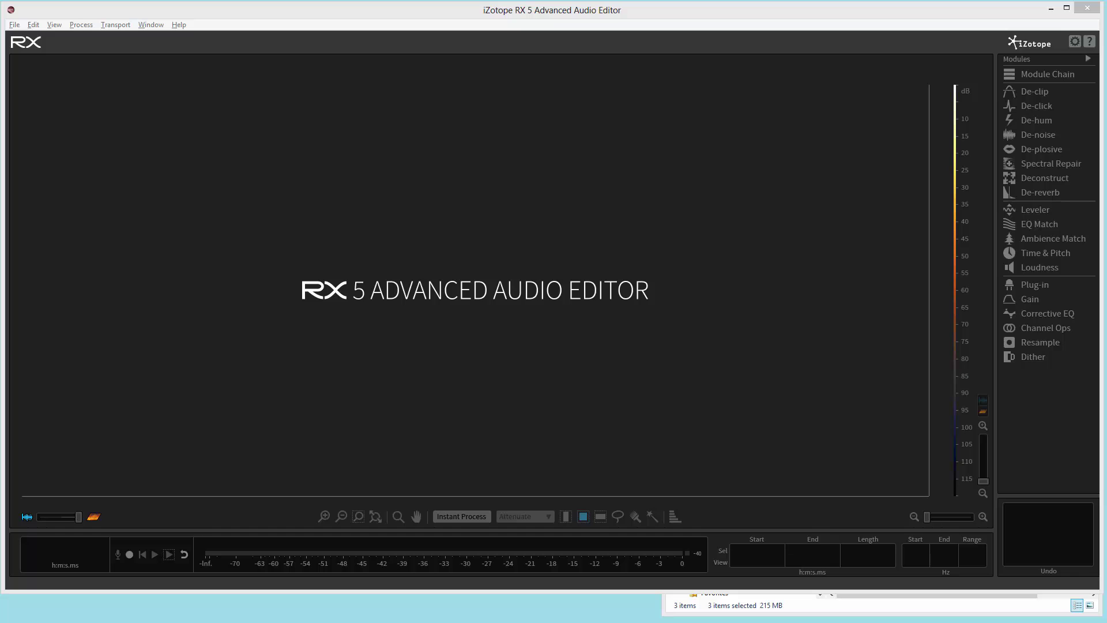
{"action": "left_click", "coordinate": [14, 25]}
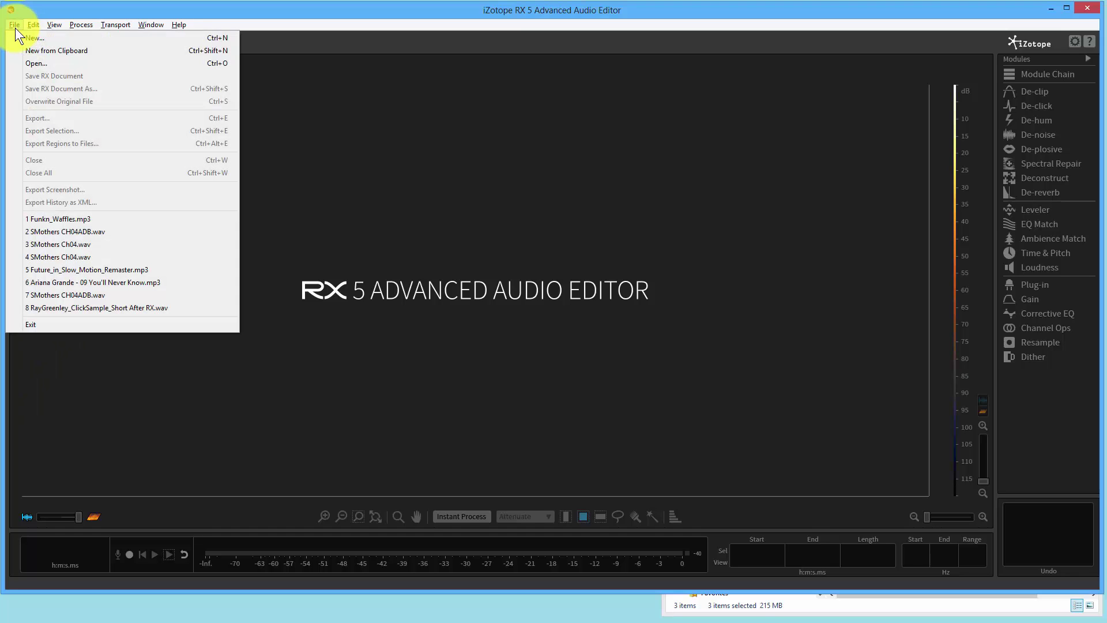
{"action": "left_click", "coordinate": [36, 63]}
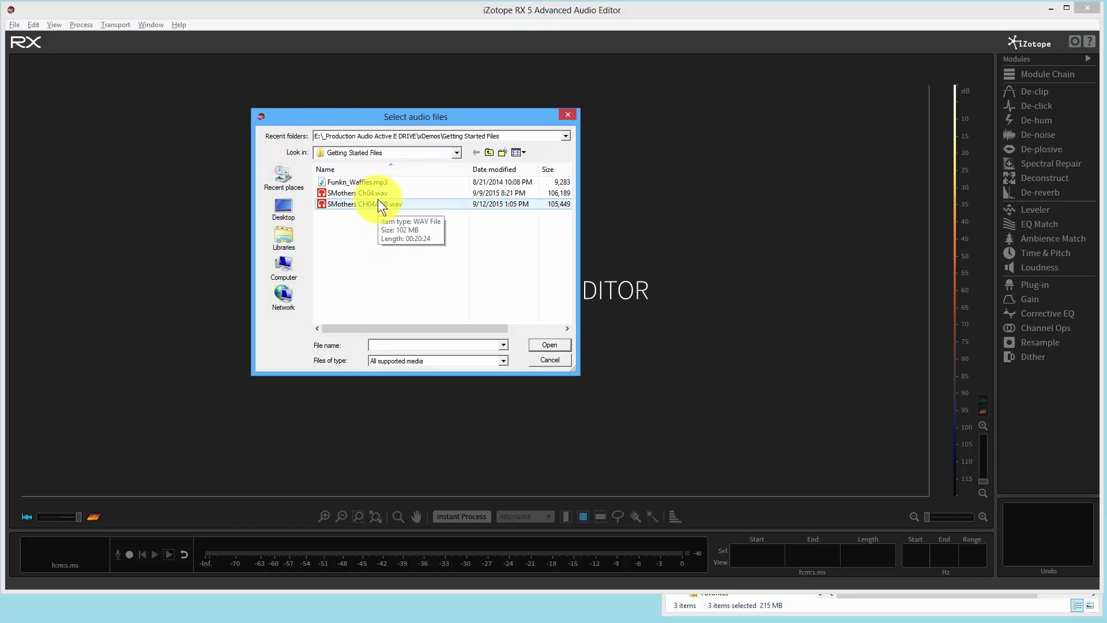
{"action": "left_click", "coordinate": [550, 359]}
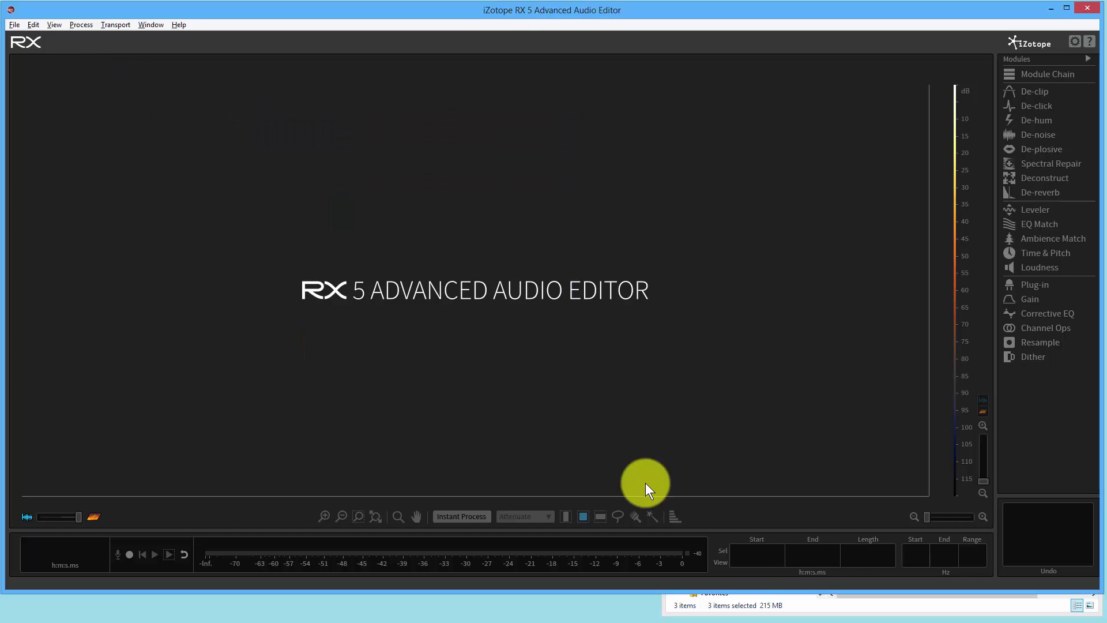
Load Funkn_Waffles.mp3, SMothers Ch04.wav and SMothers CH04ADB.wav together from the Getting Started Files folder into the audio editor.
{"action": "left_click", "coordinate": [867, 613]}
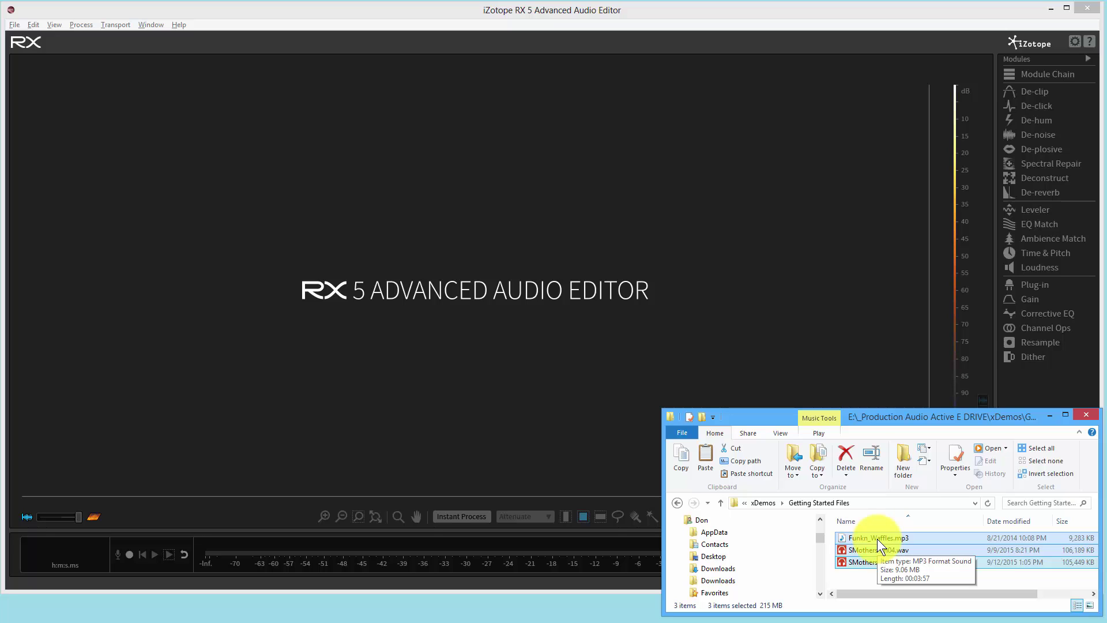
{"action": "left_click_drag", "start_coordinate": [882, 553], "coordinate": [398, 330]}
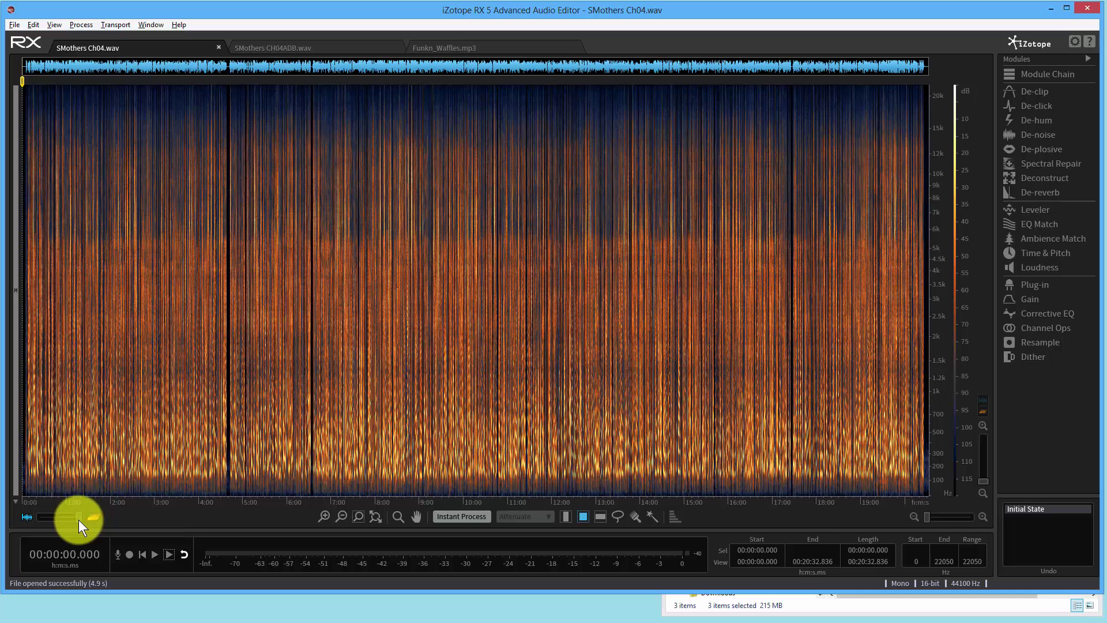
Fade the display of SMothers Ch04.wav from spectrogram through a blend to waveform only, and view Funkn_Waffles.mp3 the same way.
{"action": "left_click_drag", "start_coordinate": [79, 520], "coordinate": [59, 520]}
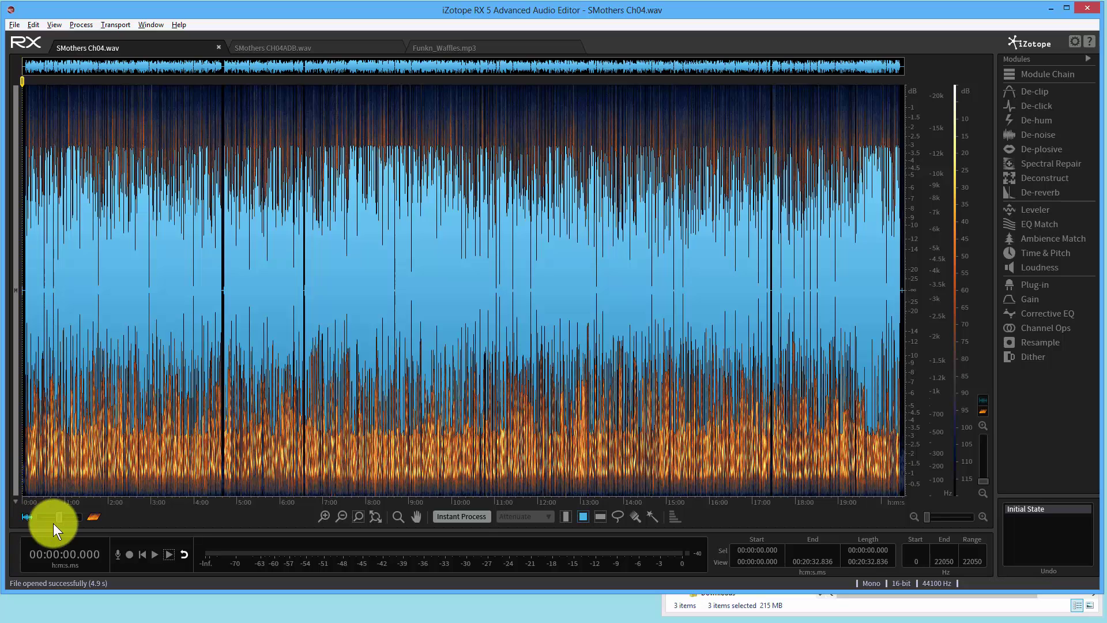
{"action": "left_click_drag", "start_coordinate": [59, 519], "coordinate": [39, 517]}
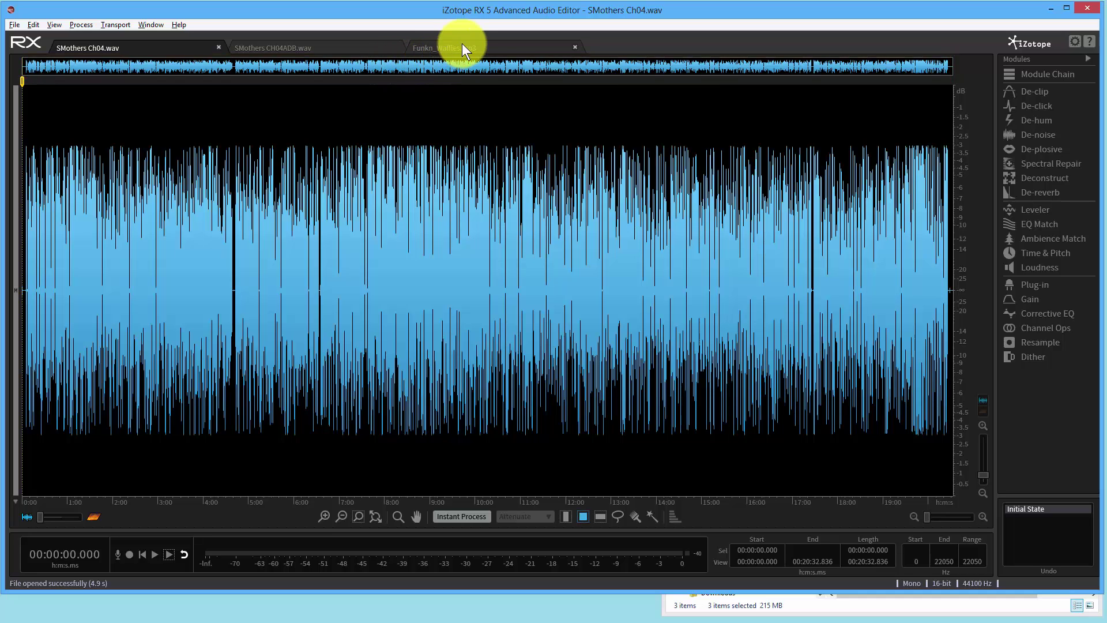
{"action": "left_click", "coordinate": [499, 42]}
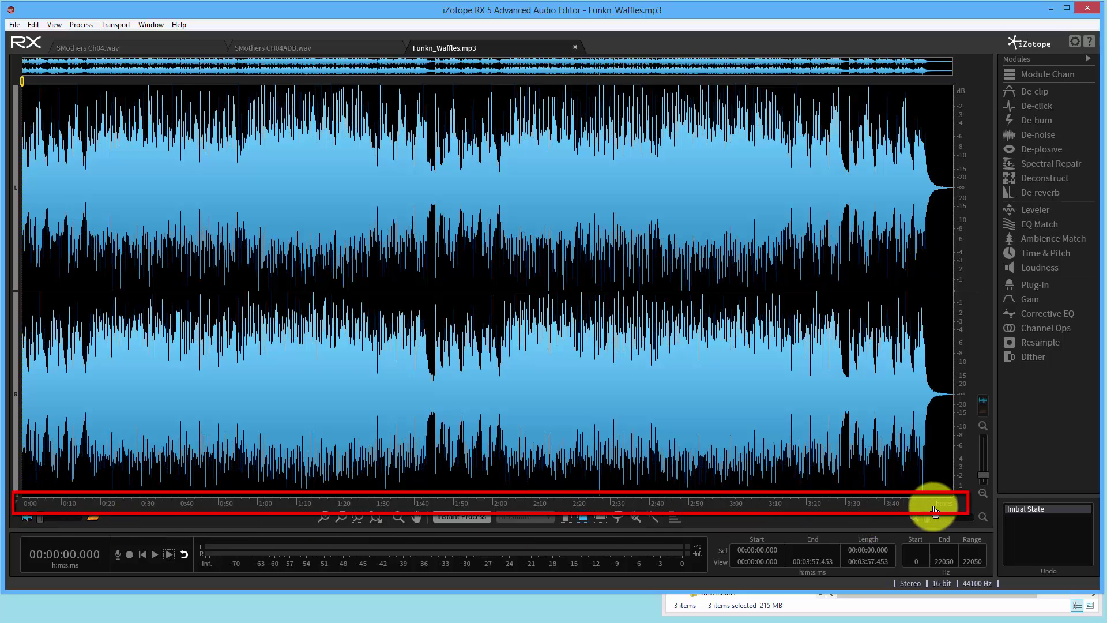
Return to SMothers Ch04.wav, show only its spectrogram, and place the playhead at about 2:40.
{"action": "left_click", "coordinate": [129, 45]}
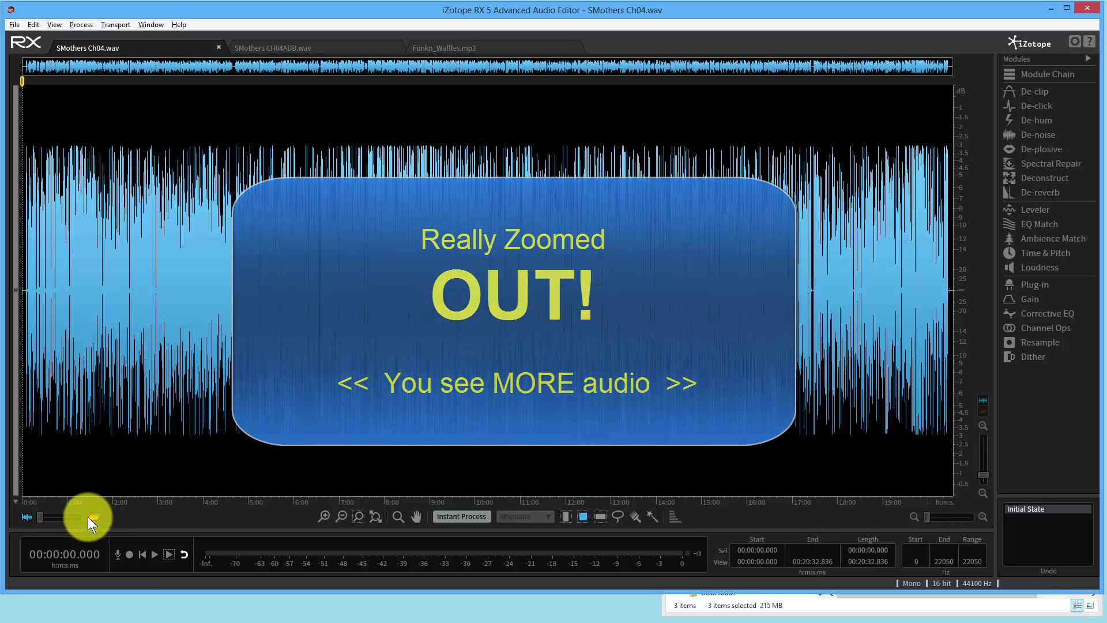
{"action": "left_click", "coordinate": [94, 517]}
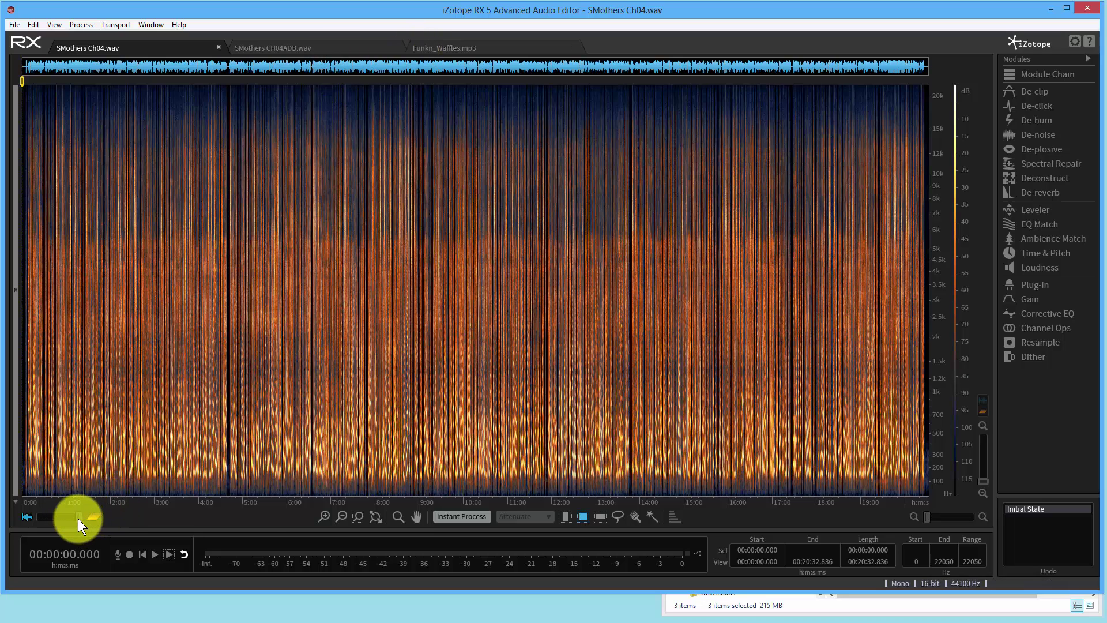
{"action": "mouse_move", "coordinate": [77, 519]}
{"action": "left_mouse_down"}
{"action": "mouse_move", "coordinate": [43, 519]}
{"action": "mouse_move", "coordinate": [81, 523]}
{"action": "left_mouse_up"}
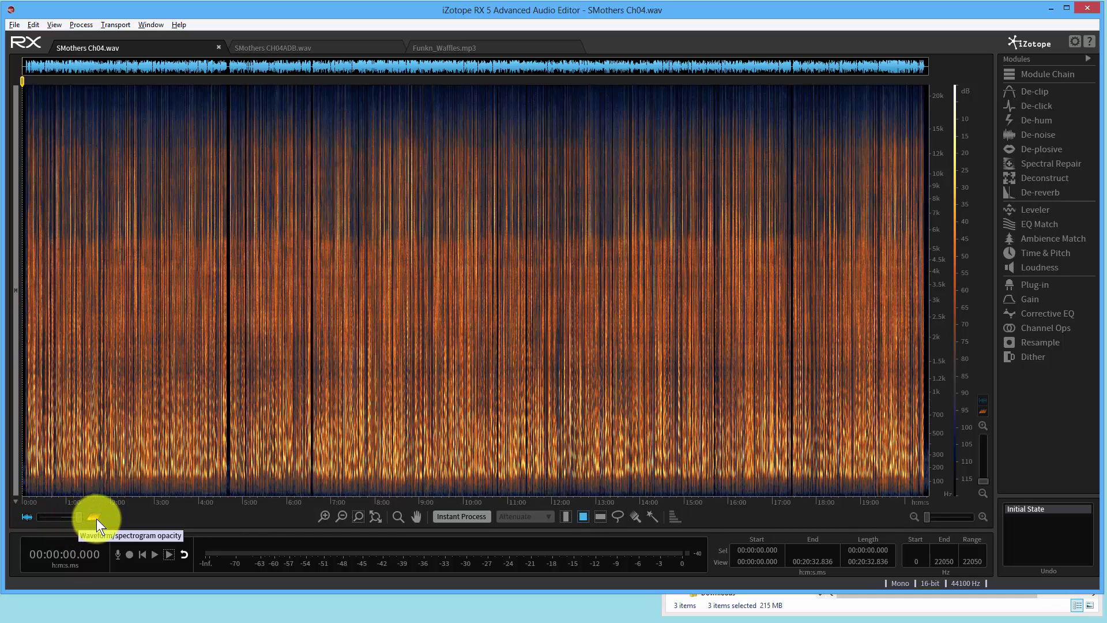
{"action": "left_click", "coordinate": [139, 310]}
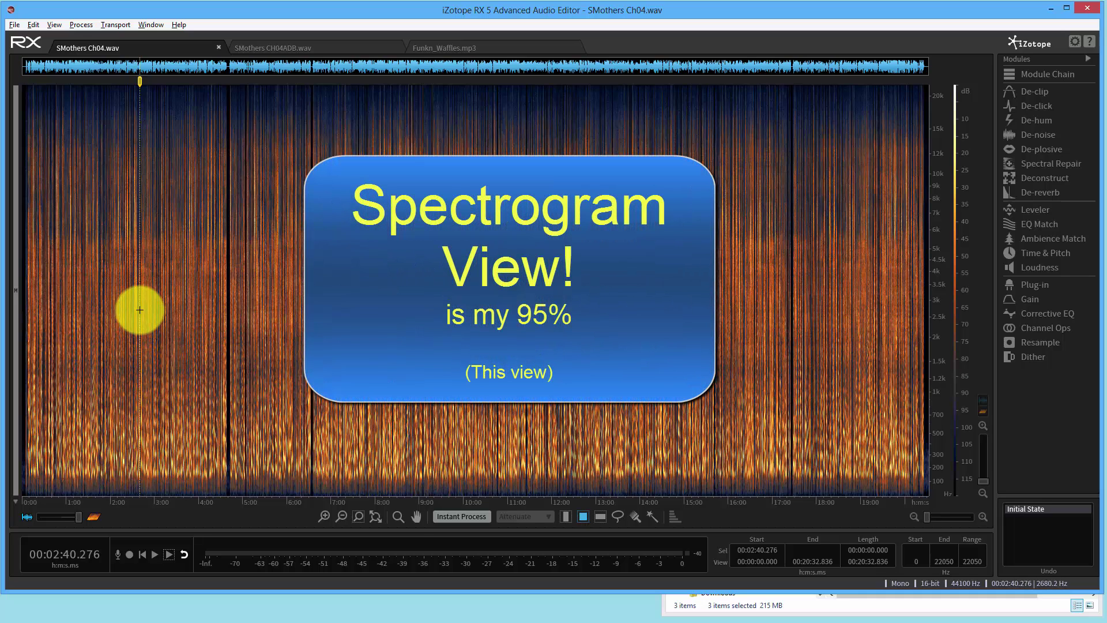
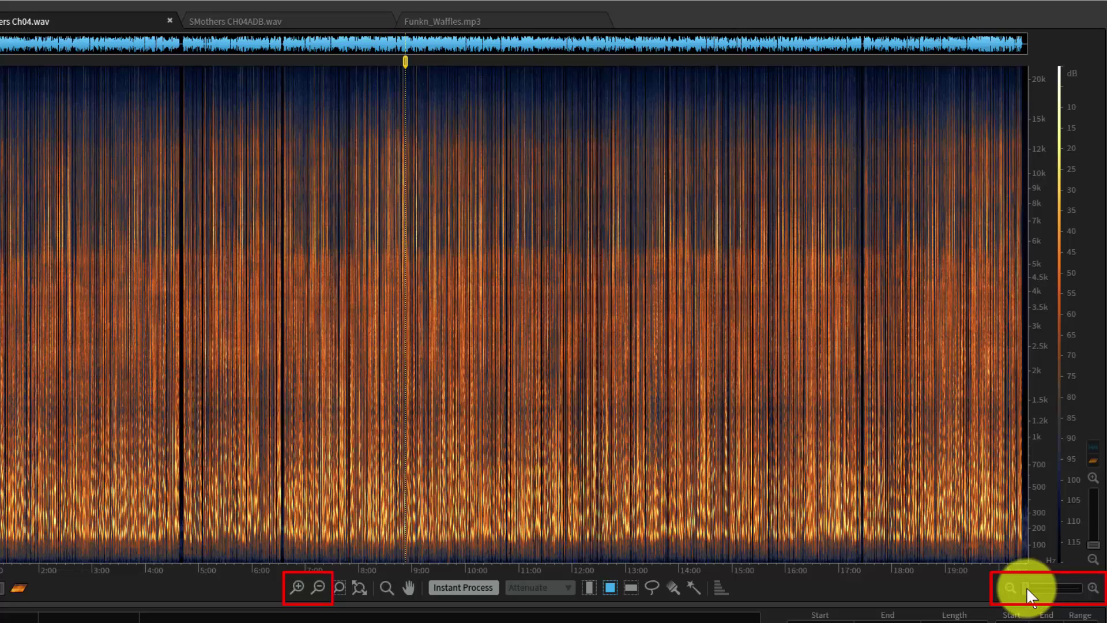
Magnify the time axis around 8:53 to examine the speech, and return to the whole file.
{"action": "mouse_move", "coordinate": [1027, 586]}
{"action": "left_mouse_down"}
{"action": "mouse_move", "coordinate": [1079, 588]}
{"action": "mouse_move", "coordinate": [1043, 593]}
{"action": "left_mouse_up"}
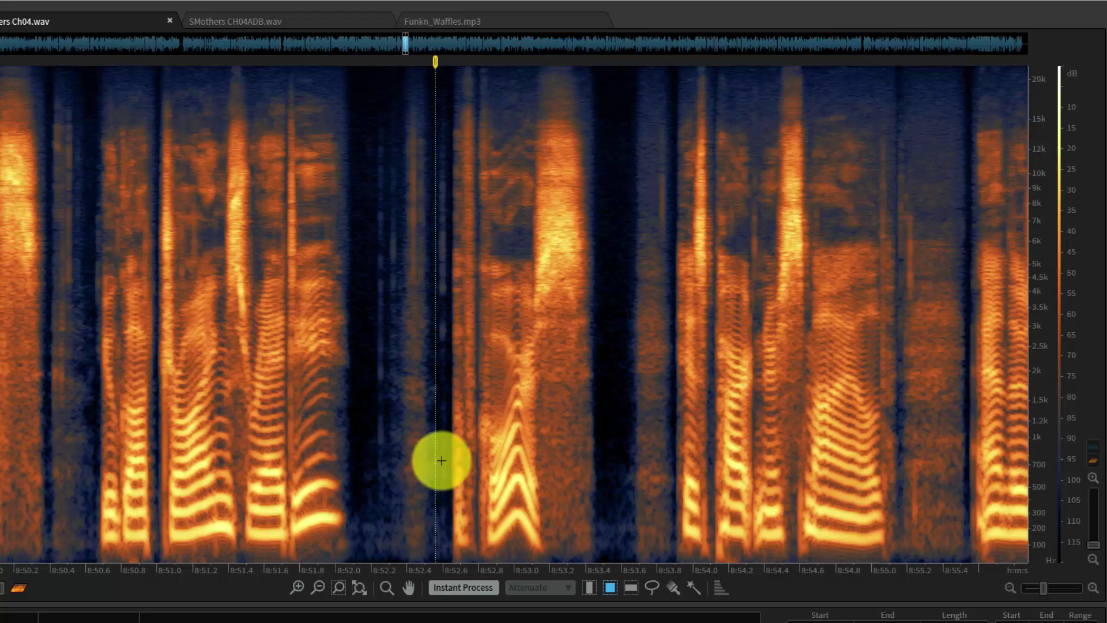
{"action": "left_click_drag", "start_coordinate": [1043, 586], "coordinate": [1015, 586]}
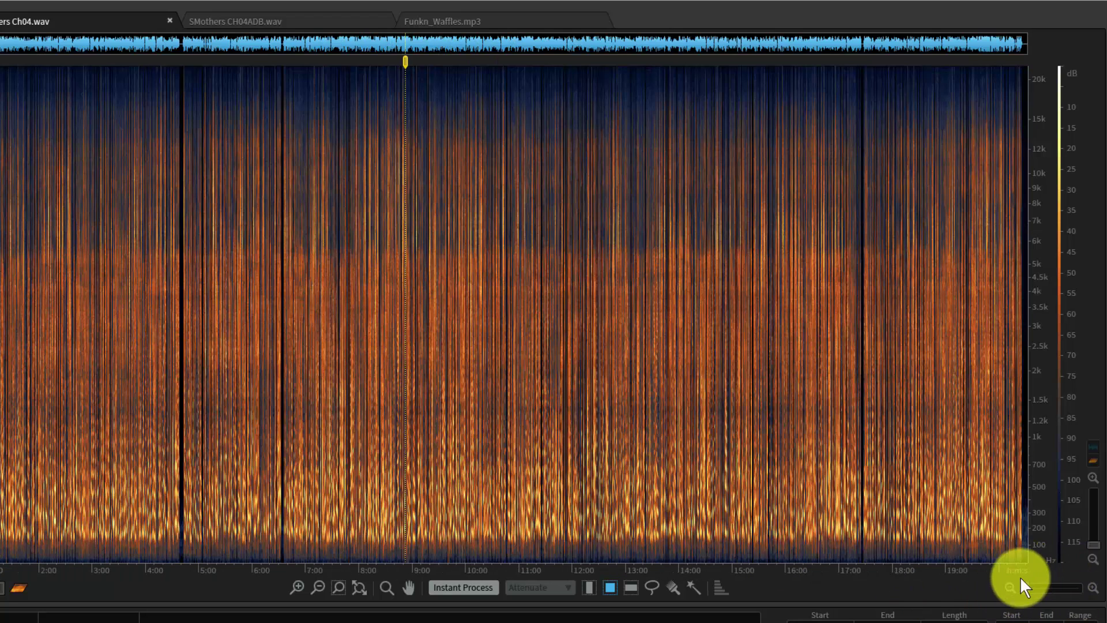
Place the playhead at about 2:24.6 and examine the speech around it at several time magnifications.
{"action": "left_click", "coordinate": [61, 61]}
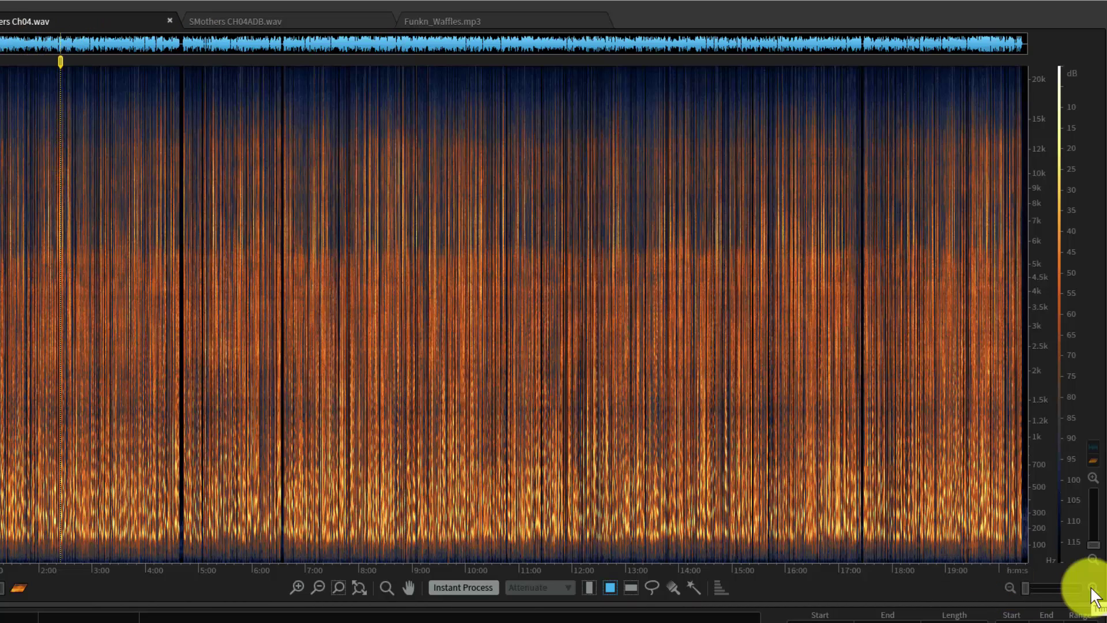
{"action": "left_click", "coordinate": [1093, 588]}
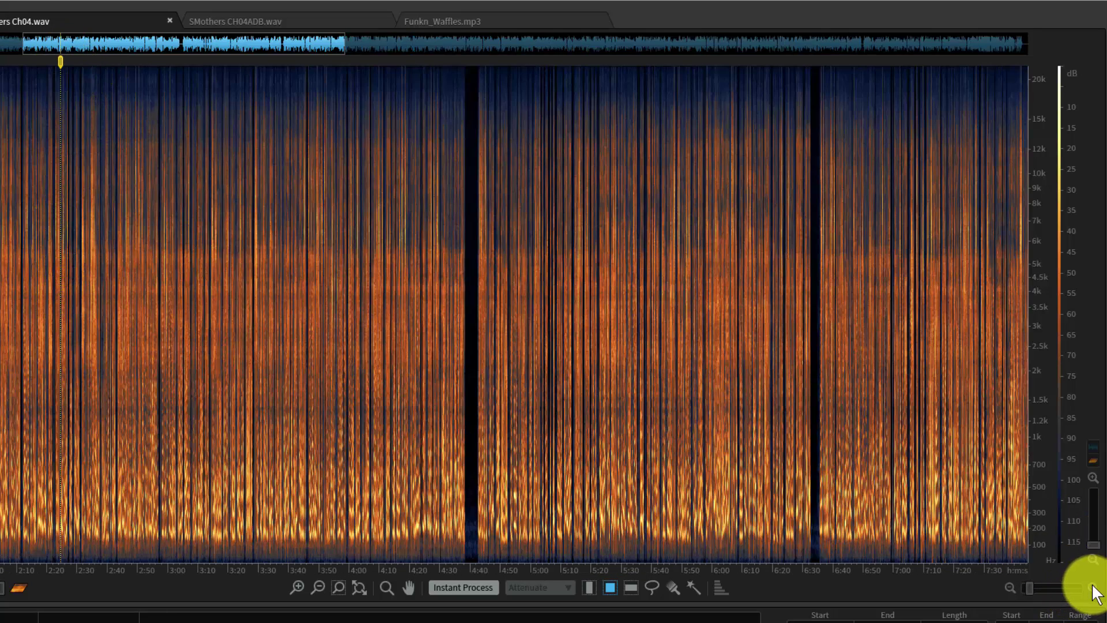
{"action": "left_click", "coordinate": [1093, 587]}
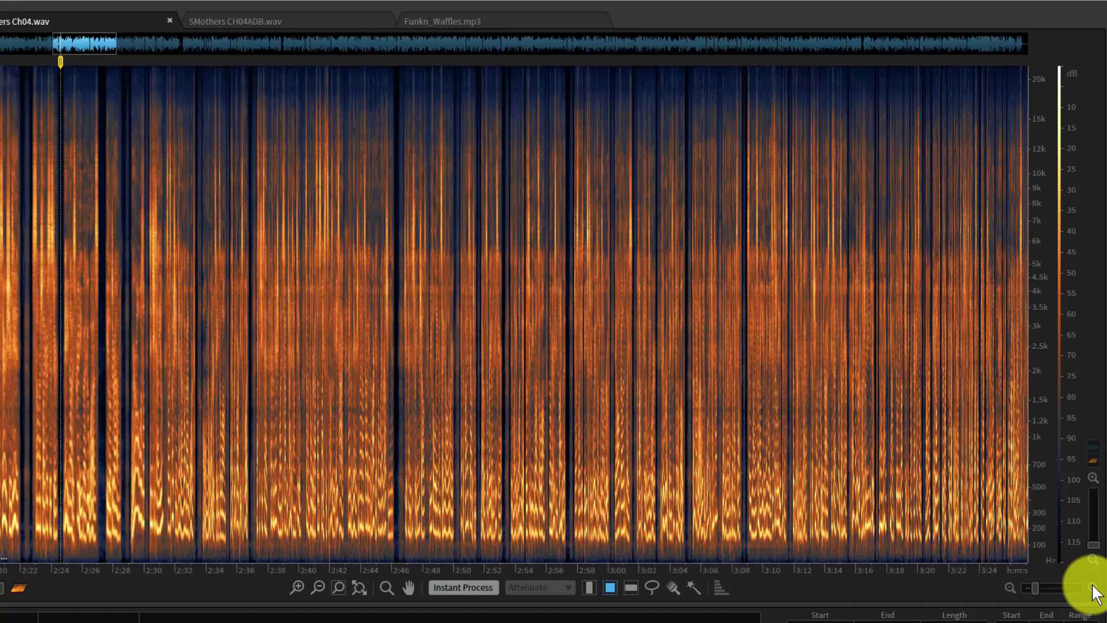
{"action": "left_click", "coordinate": [1093, 587]}
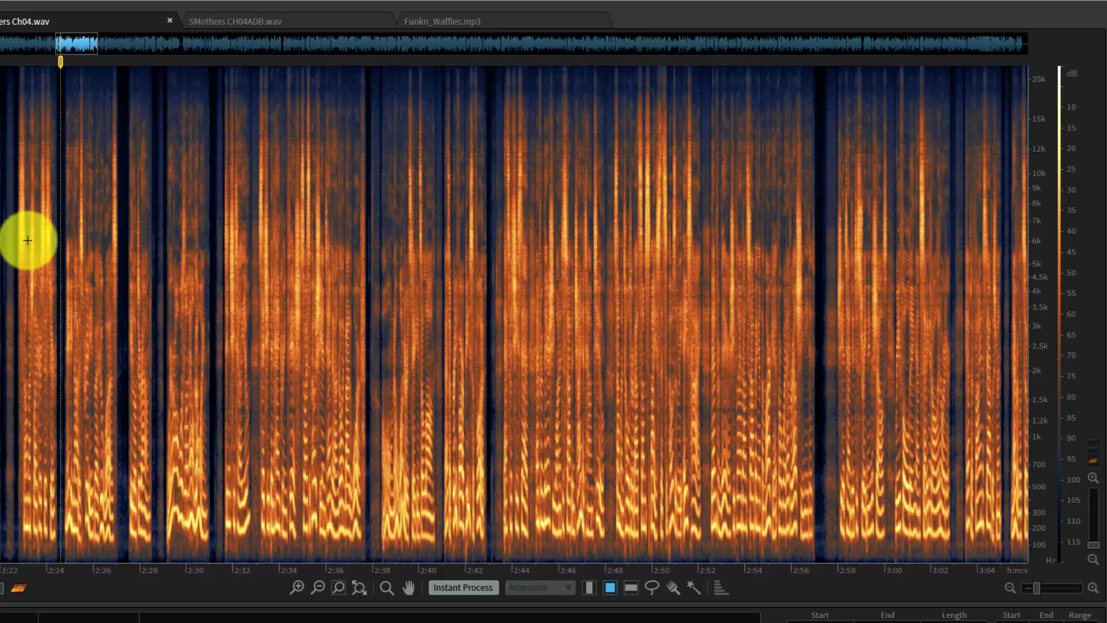
{"action": "left_click", "coordinate": [298, 586]}
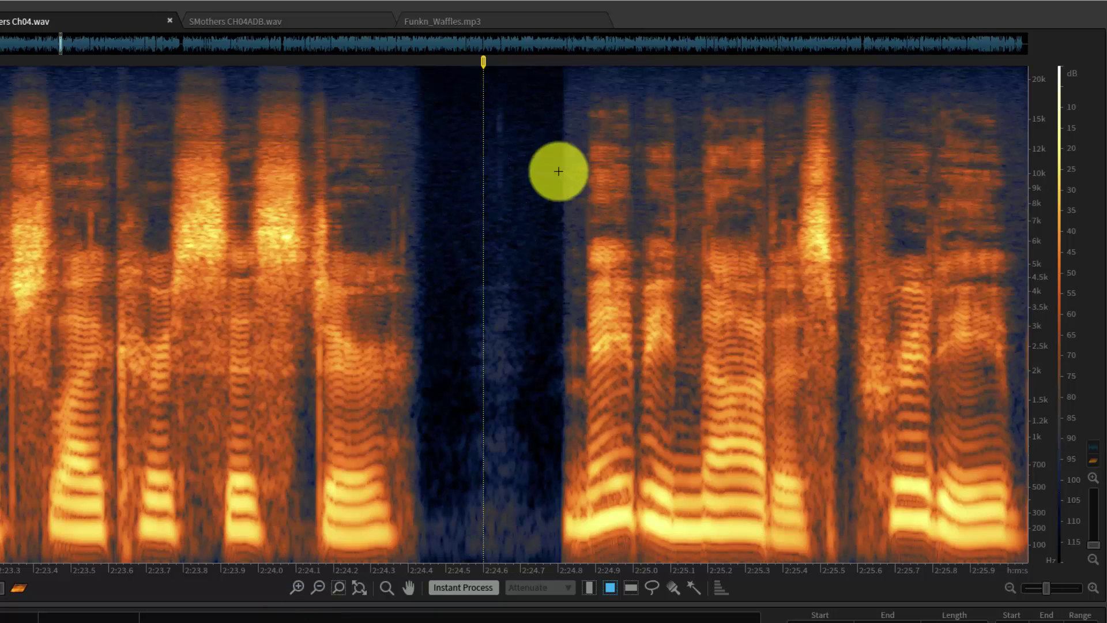
{"action": "left_click", "coordinate": [319, 587]}
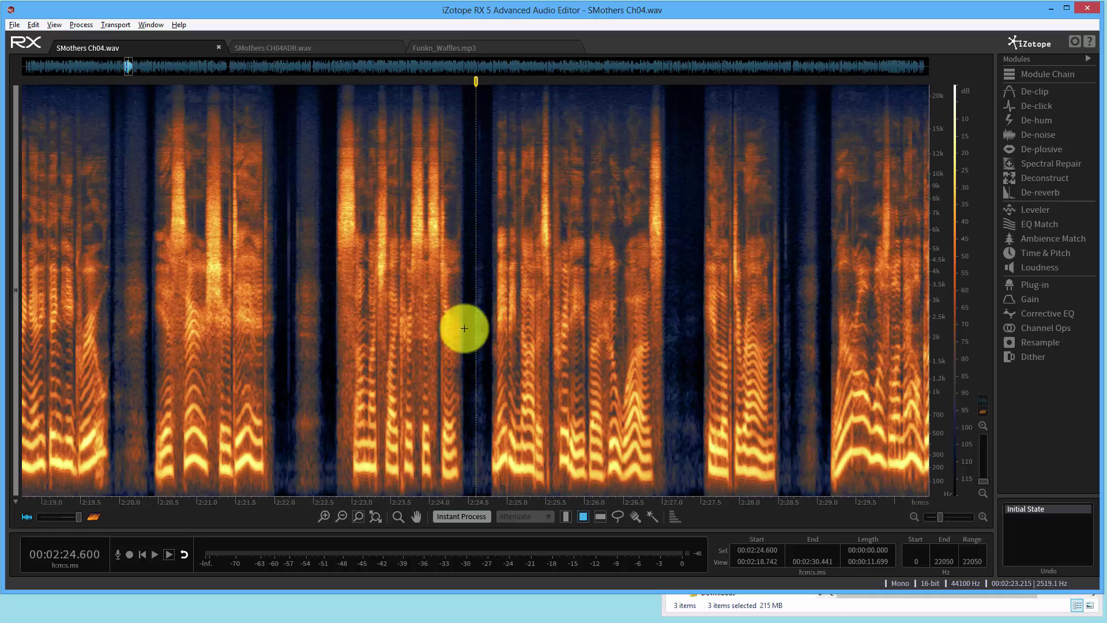
Move the visible range along the file overview to inspect the passages around 10:20, 16:23 and the long pause at 4:40.
{"action": "left_click_drag", "start_coordinate": [133, 64], "coordinate": [484, 72]}
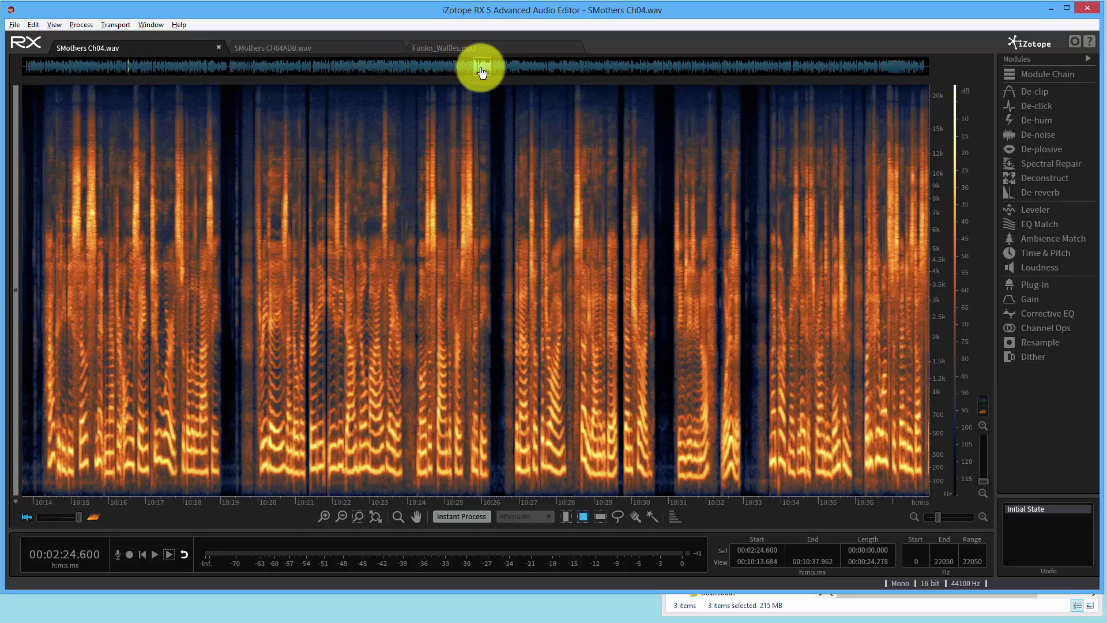
{"action": "left_click", "coordinate": [473, 173]}
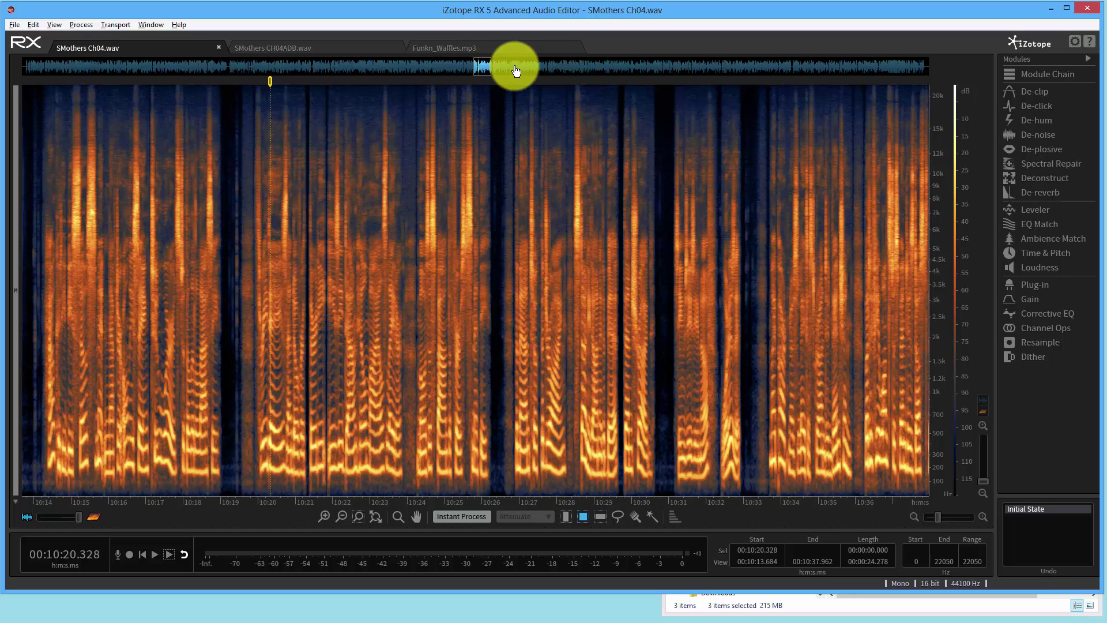
{"action": "left_click_drag", "start_coordinate": [515, 71], "coordinate": [750, 62]}
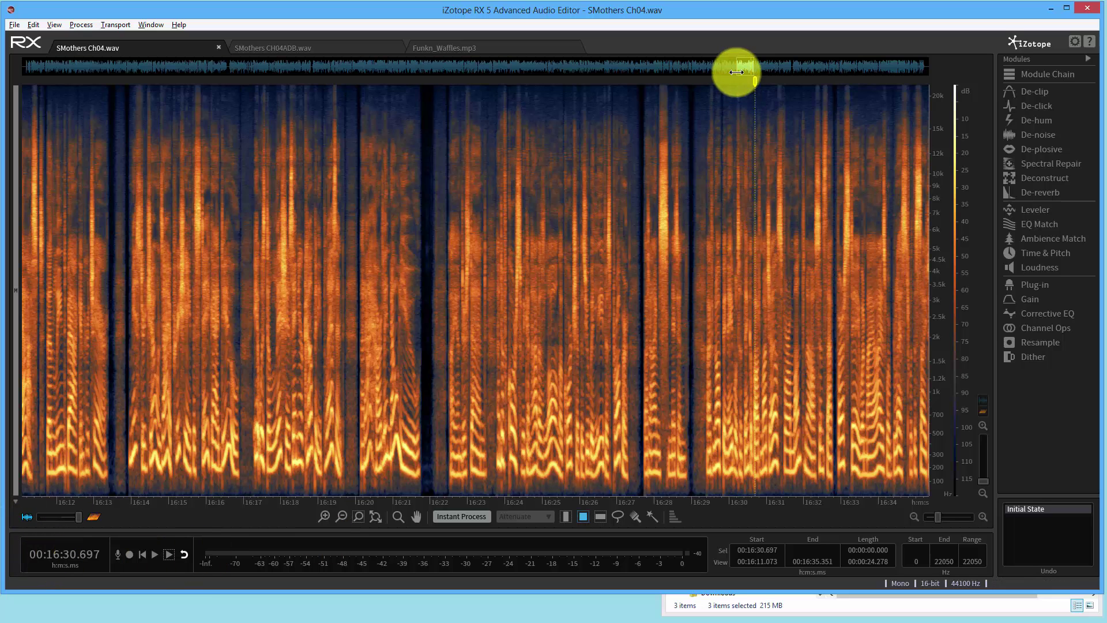
{"action": "left_click_drag", "start_coordinate": [745, 74], "coordinate": [227, 75]}
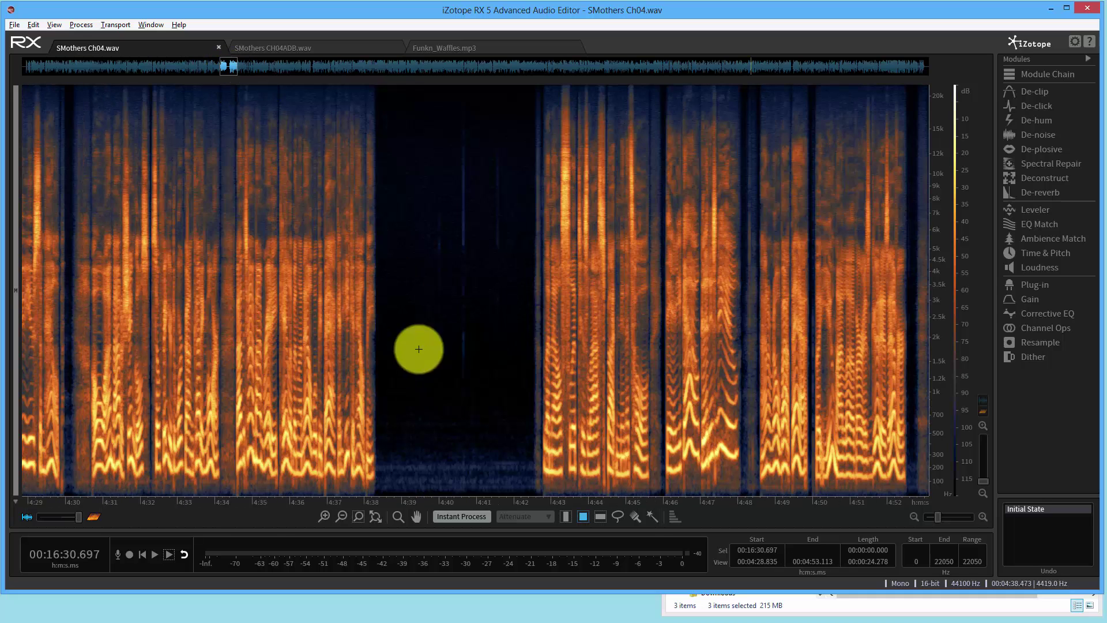
Set the playhead at about 4:34.4, just before the long pause, and magnify a range of about 3 seconds around it.
{"action": "left_click", "coordinate": [414, 132]}
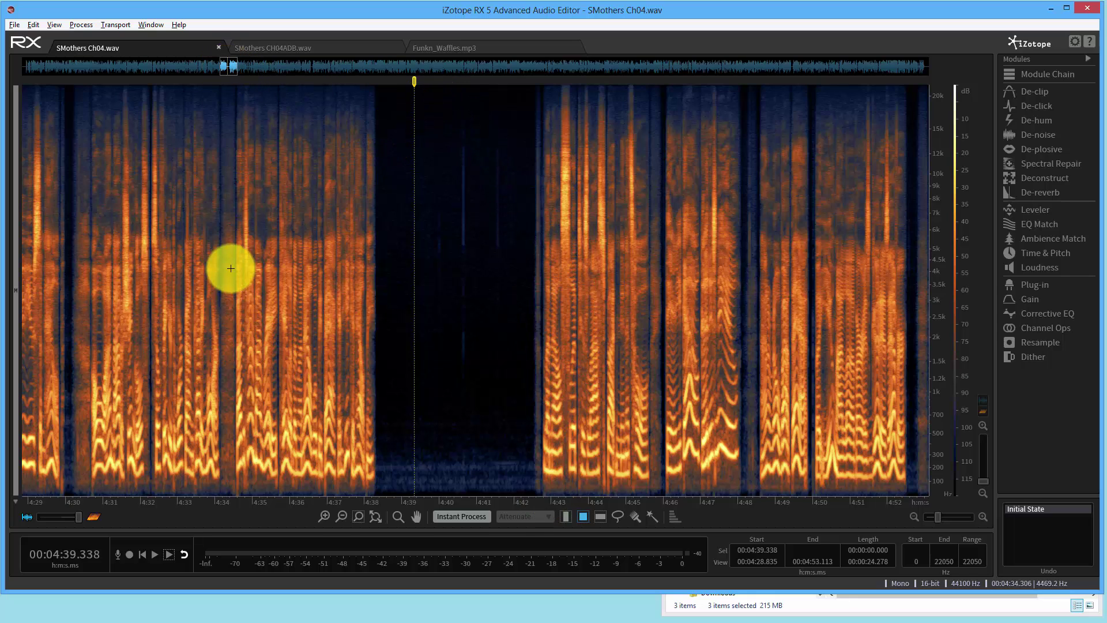
{"action": "left_click", "coordinate": [325, 515]}
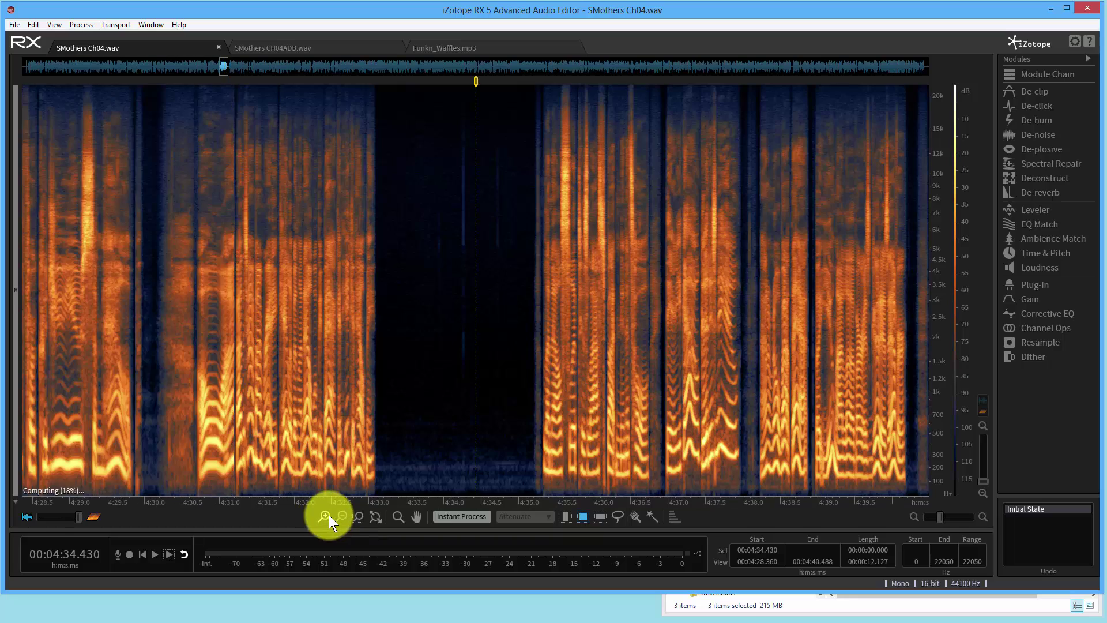
{"action": "left_click", "coordinate": [341, 516]}
{"action": "left_click", "coordinate": [325, 516]}
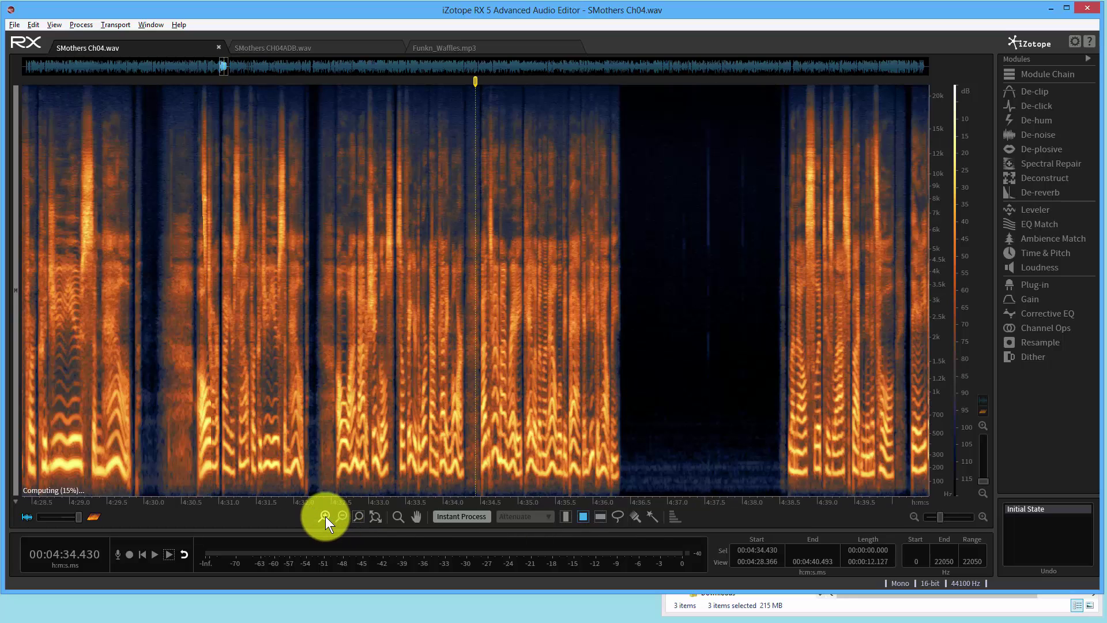
{"action": "left_click", "coordinate": [325, 517]}
{"action": "left_click", "coordinate": [326, 517]}
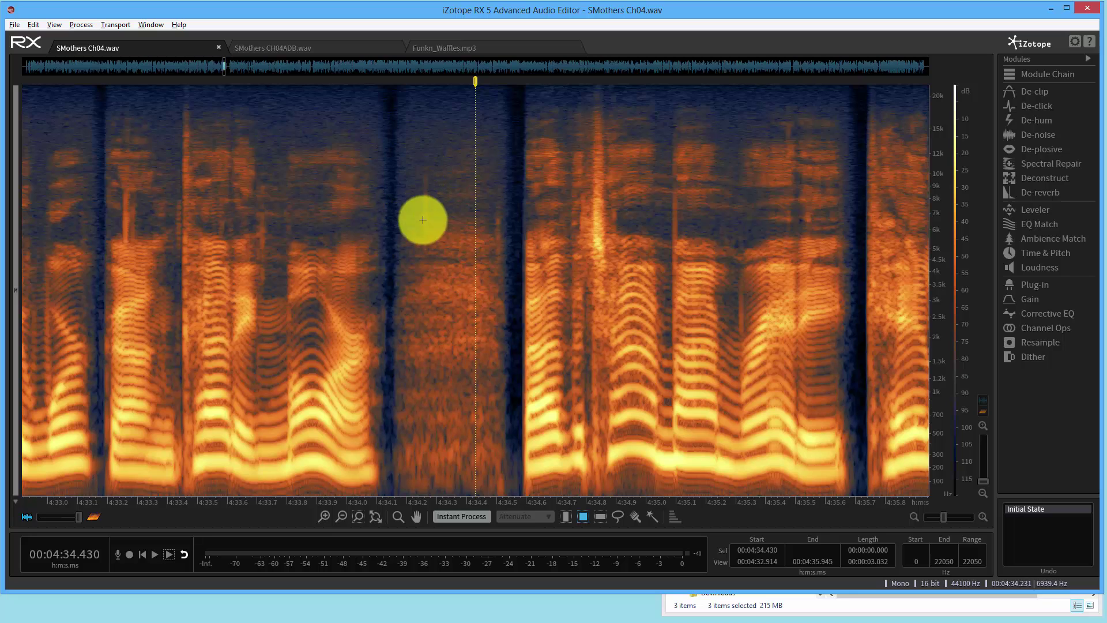
Mark the faint vertical lines between about 4:33.7 and 4:35.3 with narrow time-frequency selections, finishing on the one at about 4:34.25.
{"action": "left_click_drag", "start_coordinate": [420, 166], "coordinate": [430, 230]}
{"action": "left_click_drag", "start_coordinate": [502, 206], "coordinate": [496, 244]}
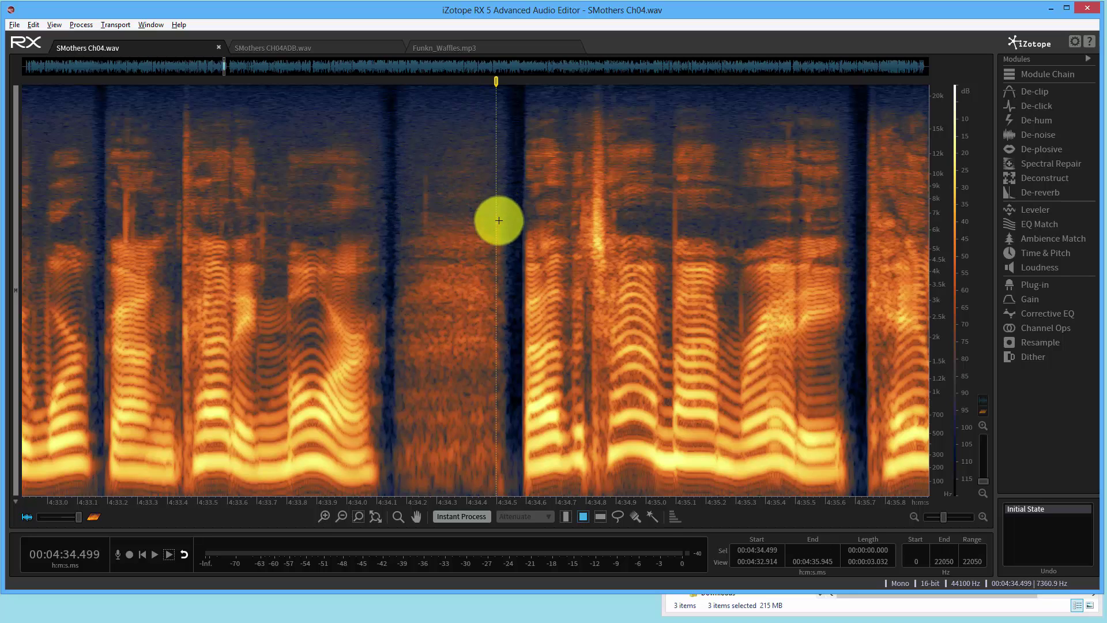
{"action": "left_click_drag", "start_coordinate": [673, 179], "coordinate": [681, 259]}
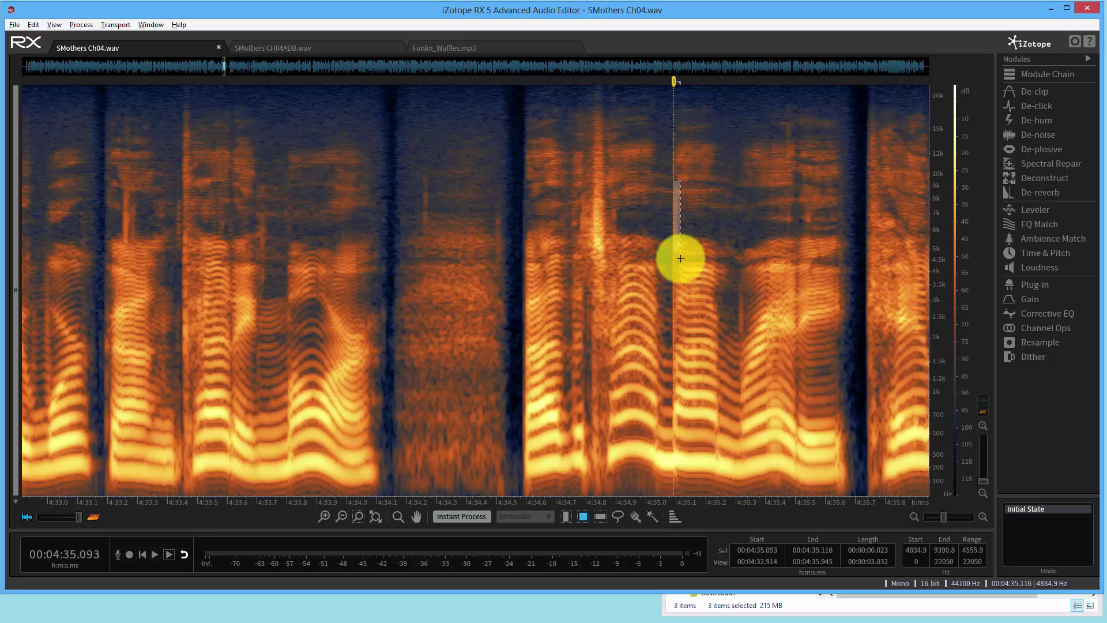
{"action": "left_click", "coordinate": [738, 280]}
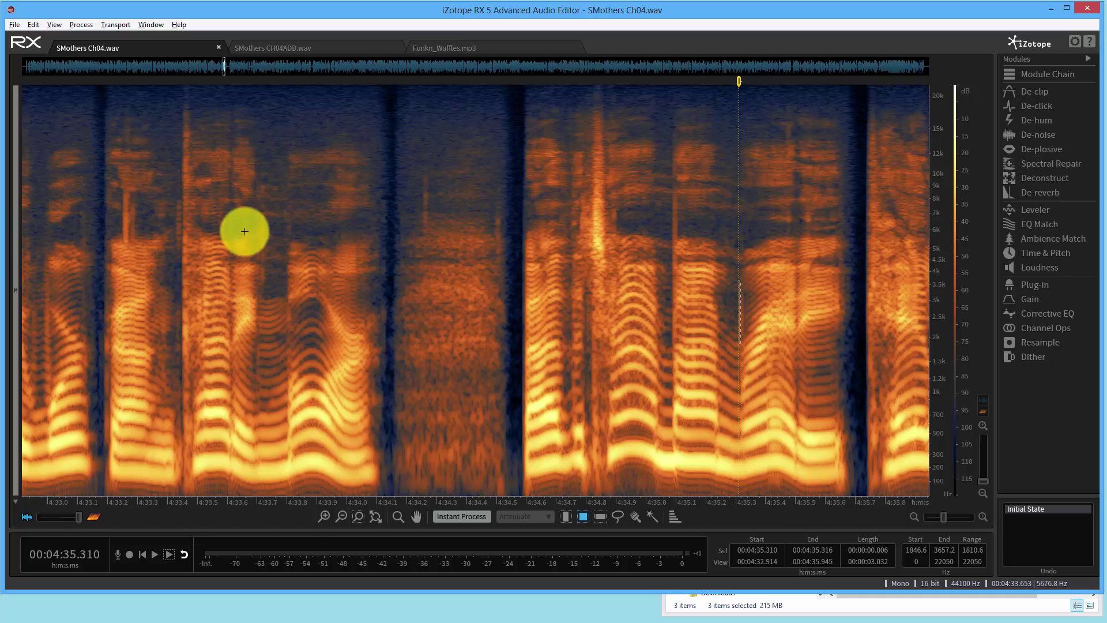
{"action": "left_click", "coordinate": [263, 210]}
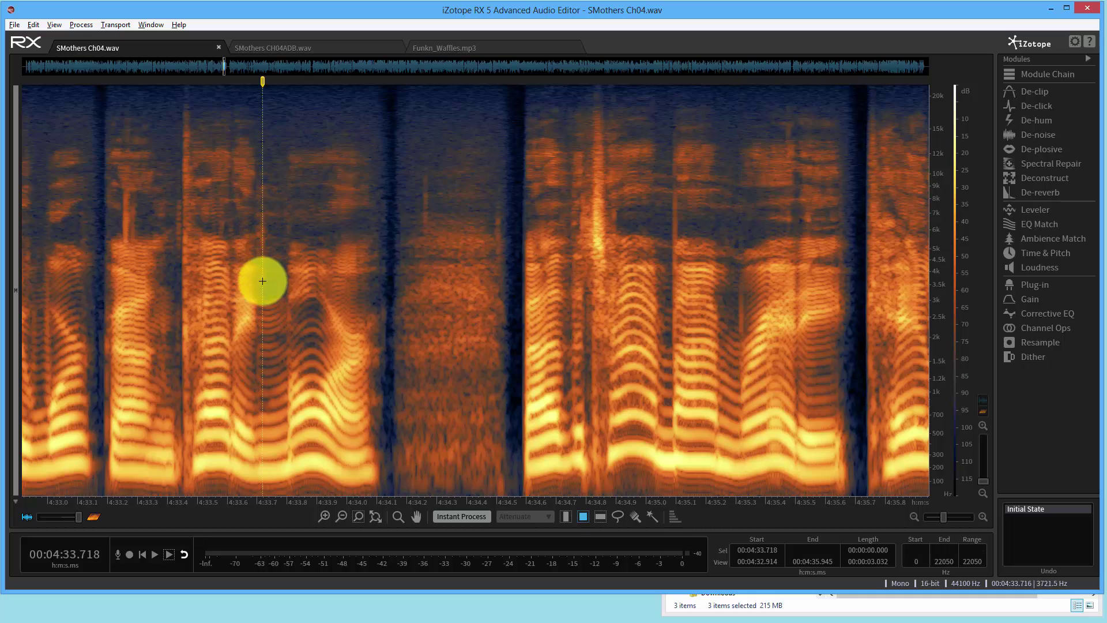
{"action": "left_click_drag", "start_coordinate": [266, 291], "coordinate": [267, 293]}
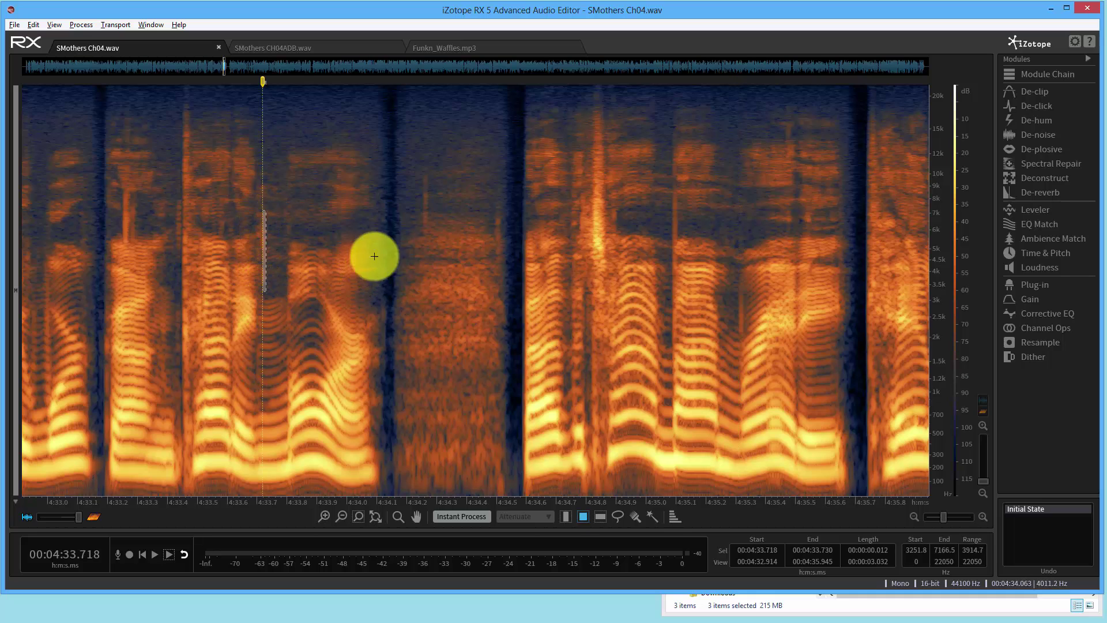
{"action": "left_click_drag", "start_coordinate": [420, 173], "coordinate": [430, 224]}
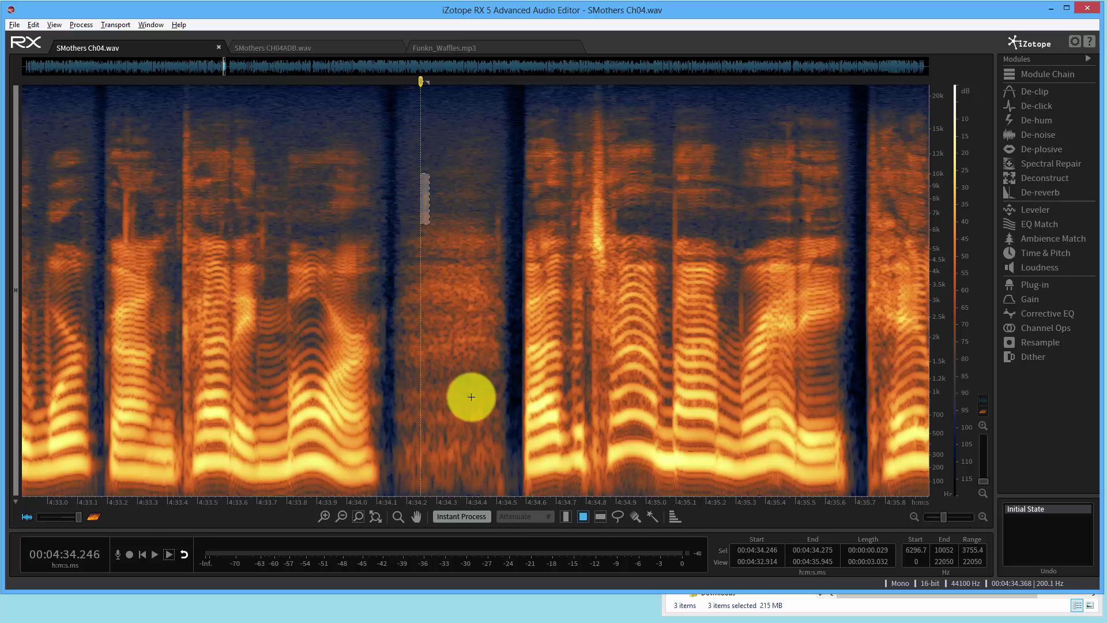
Replace the current selection with a time selection of the breath, from about 4:34.15 to 4:34.55 across all frequencies.
{"action": "left_click", "coordinate": [386, 356]}
{"action": "left_click", "coordinate": [566, 516]}
{"action": "left_click", "coordinate": [585, 517]}
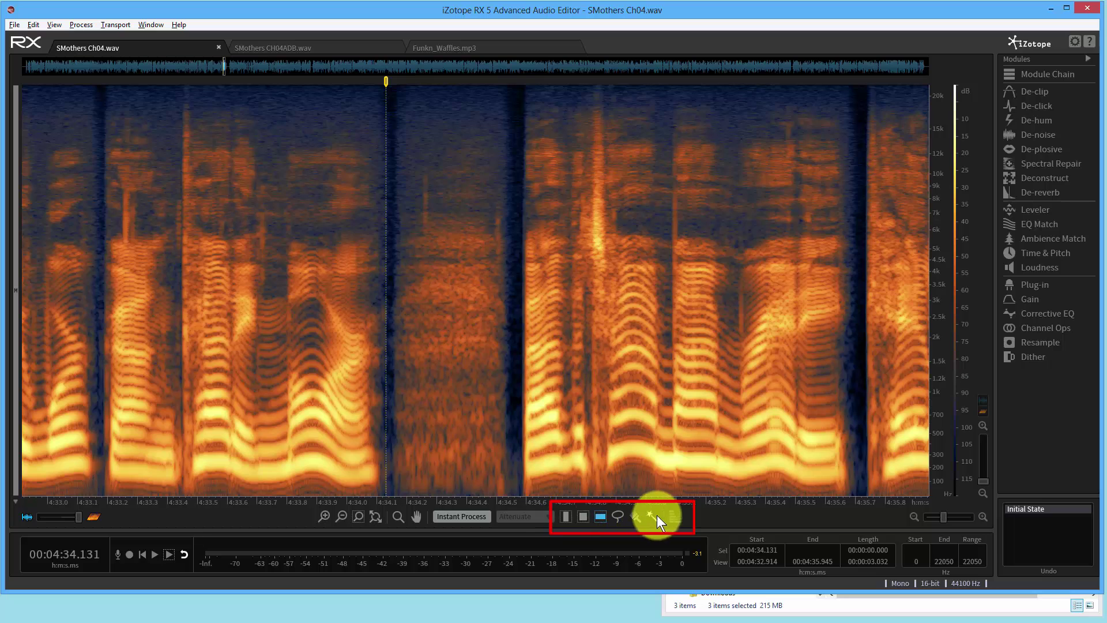
{"action": "left_click", "coordinate": [565, 517]}
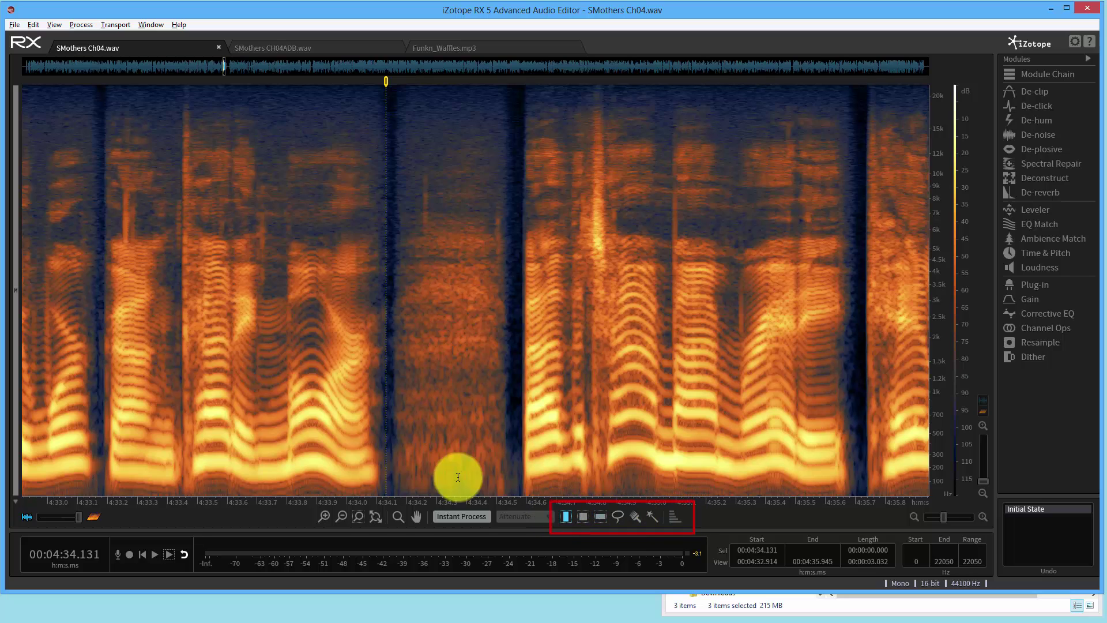
{"action": "left_click_drag", "start_coordinate": [391, 443], "coordinate": [511, 442]}
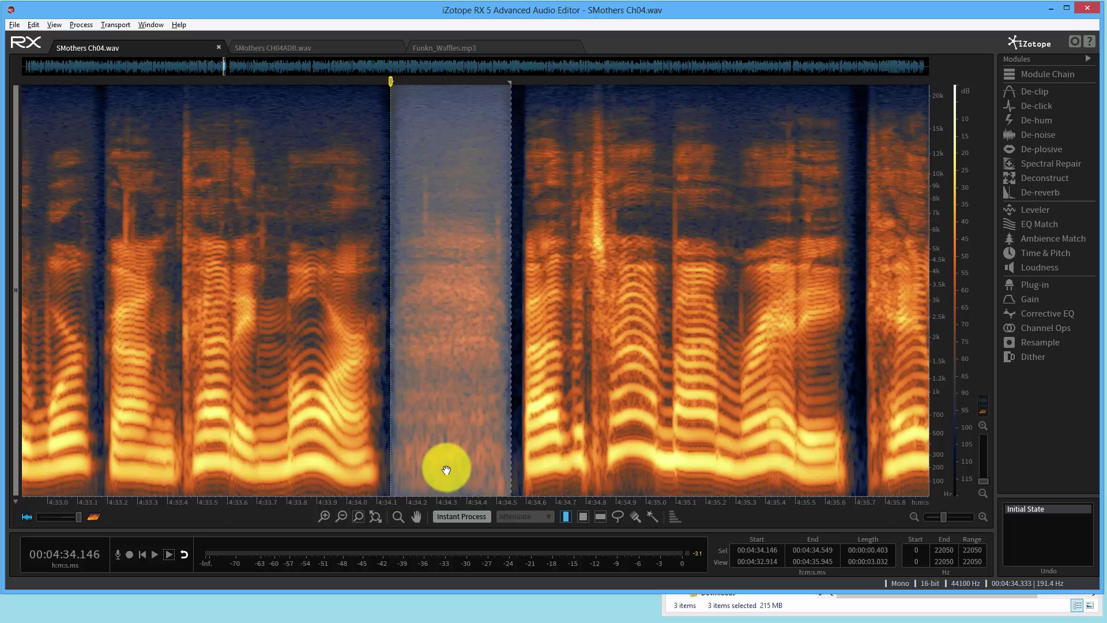
Box the breath from about 711 to 6755 Hz with a time-frequency selection, and select the 5.3–10.5 kHz band across the whole file.
{"action": "left_click", "coordinate": [583, 516]}
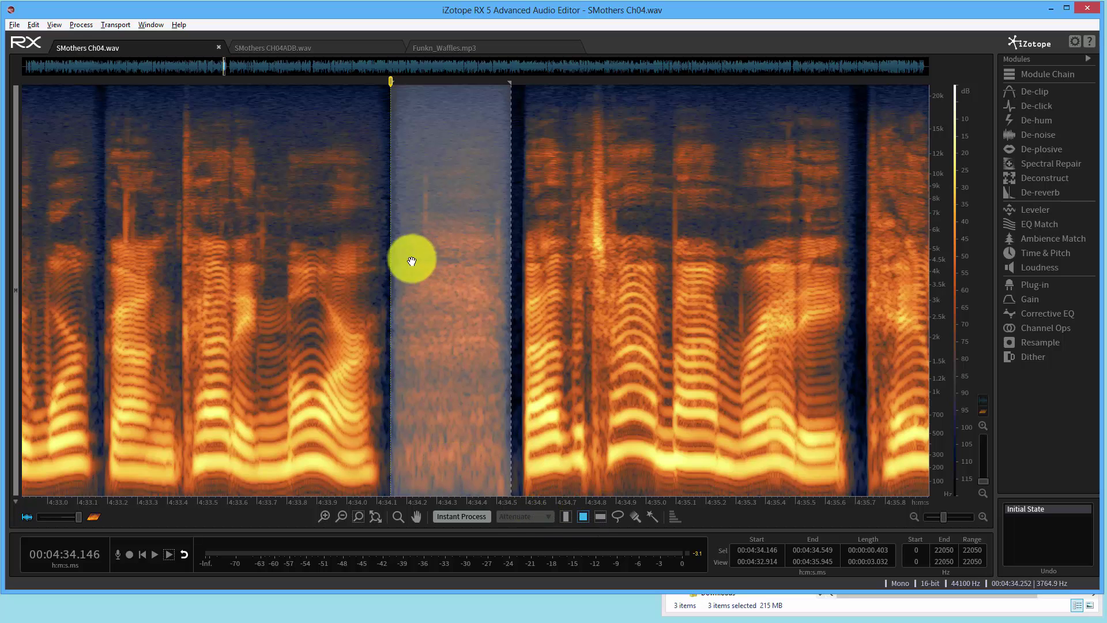
{"action": "left_click_drag", "start_coordinate": [379, 217], "coordinate": [522, 413]}
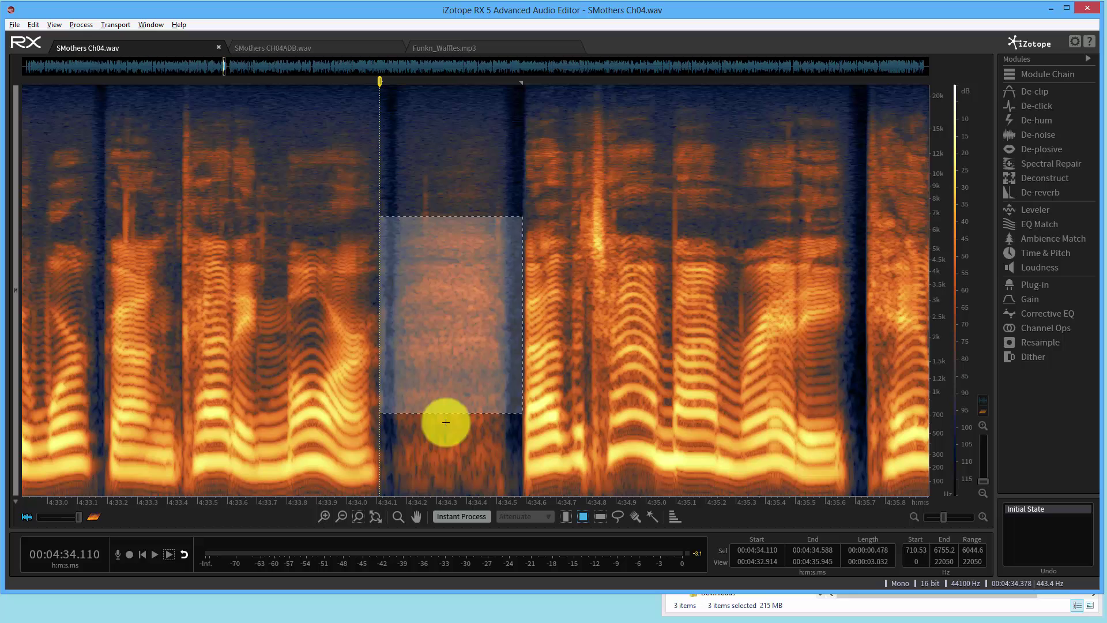
{"action": "left_click", "coordinate": [599, 516]}
{"action": "left_click_drag", "start_coordinate": [552, 169], "coordinate": [566, 241]}
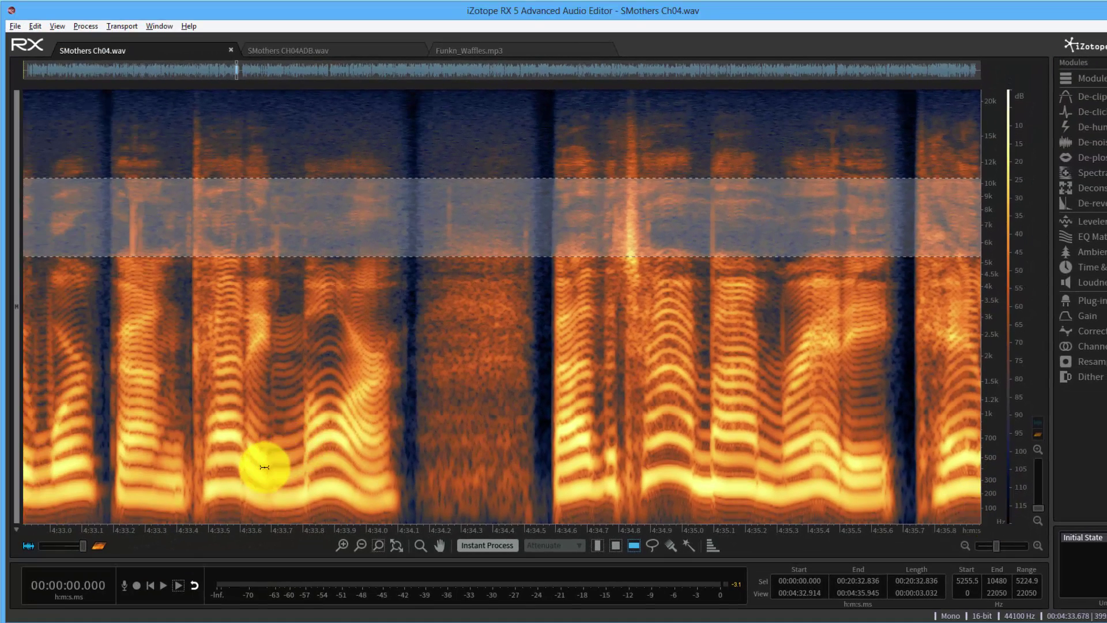
{"action": "left_click", "coordinate": [249, 426]}
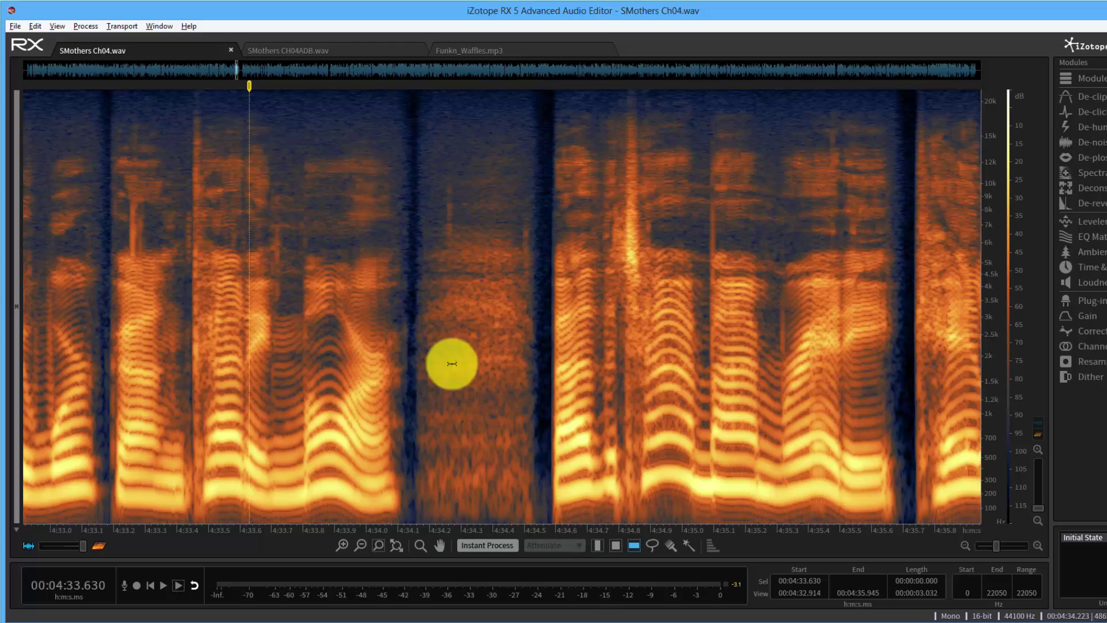
Mark the faint vertical lines in the breath at about 4:34.26 and 4:34.50 with narrow time-frequency selections.
{"action": "left_click", "coordinate": [619, 544]}
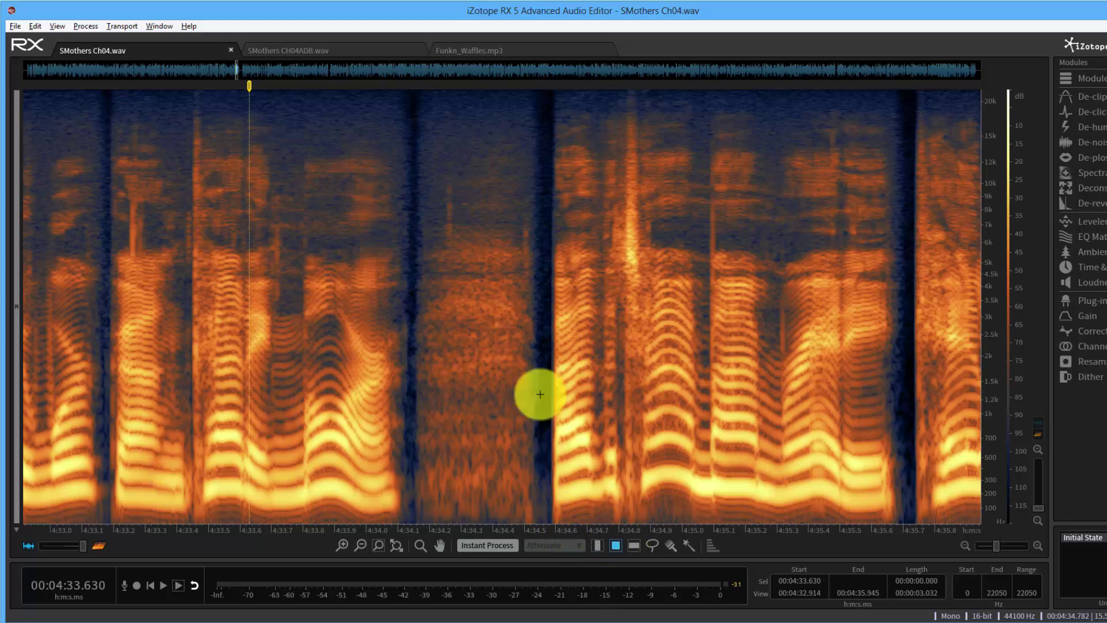
{"action": "left_click_drag", "start_coordinate": [447, 180], "coordinate": [451, 248]}
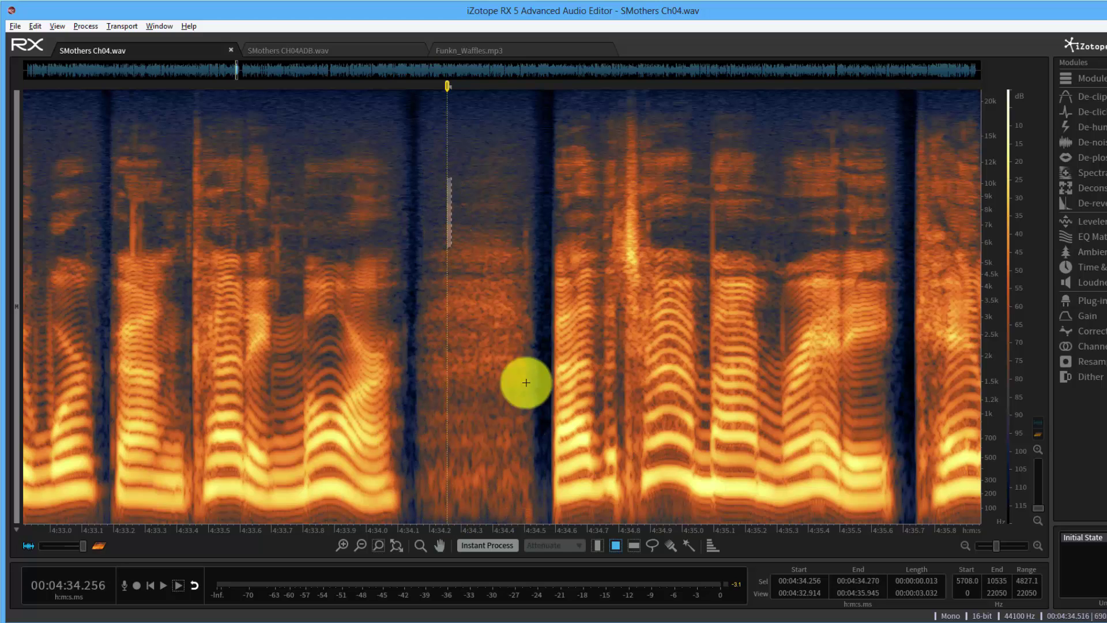
{"action": "left_click", "coordinate": [521, 229]}
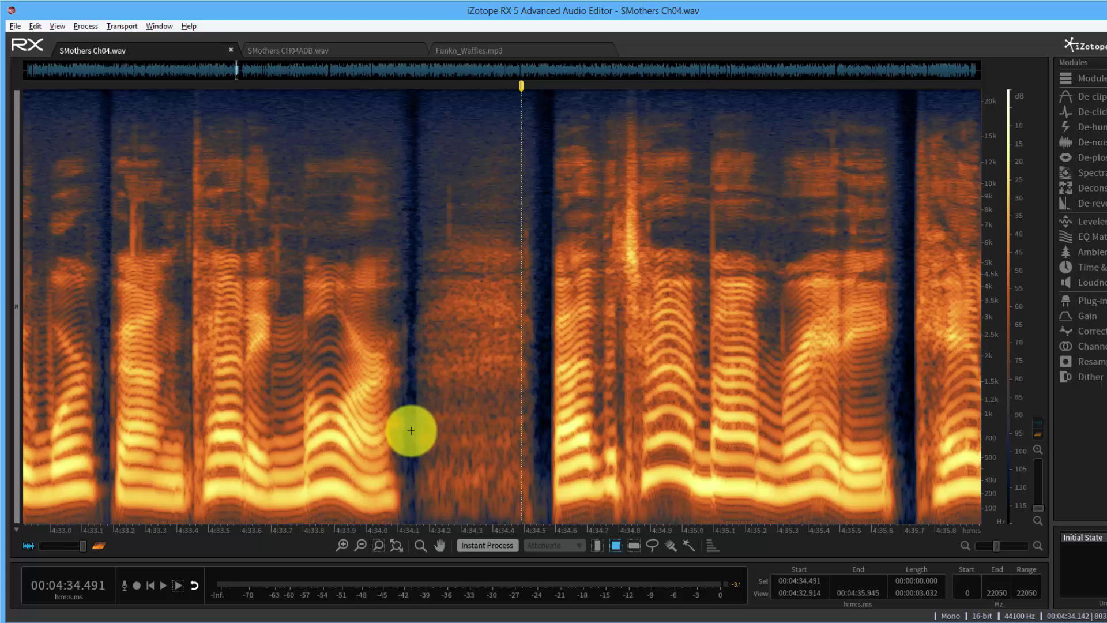
{"action": "left_click_drag", "start_coordinate": [525, 220], "coordinate": [528, 292]}
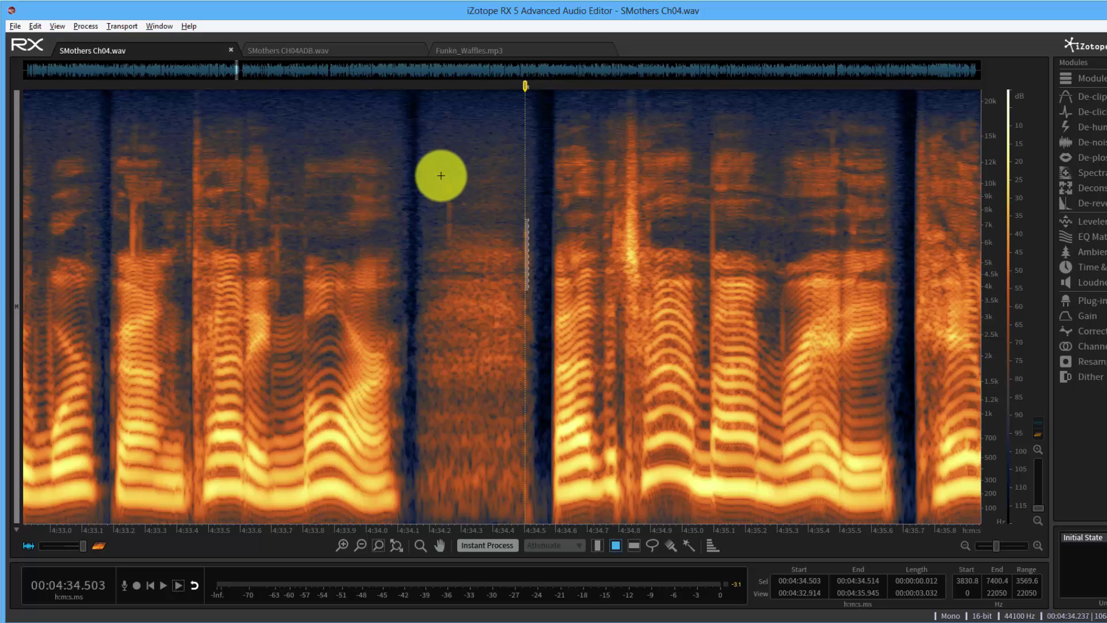
{"action": "left_click_drag", "start_coordinate": [441, 176], "coordinate": [455, 252]}
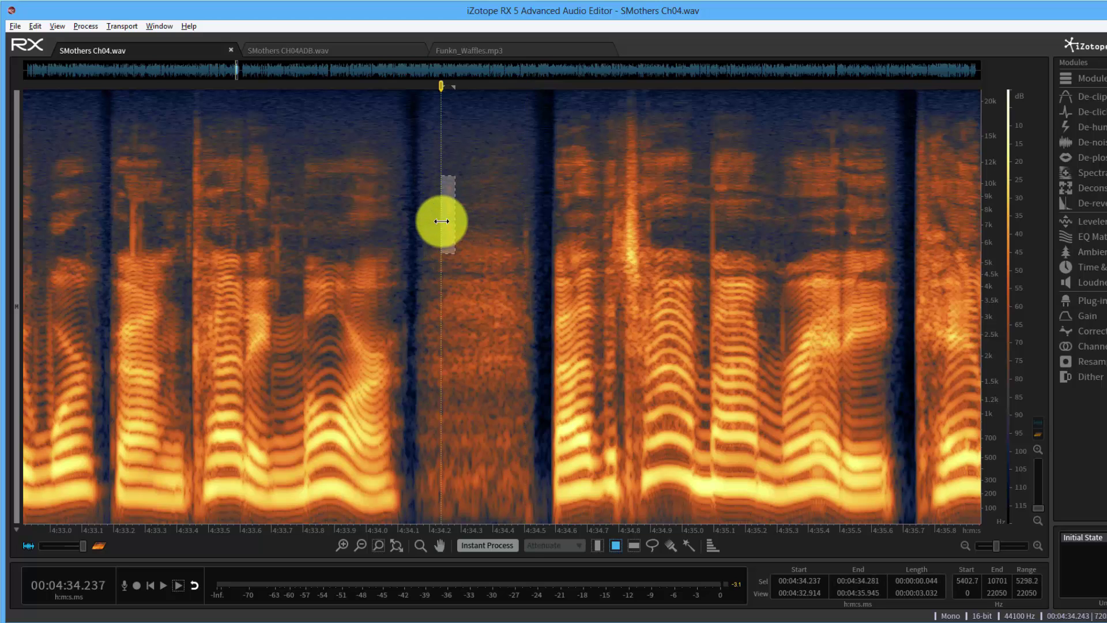
Place the playhead at about 4:08.68 and inspect roughly one second of speech around it.
{"action": "scroll", "coordinate": [439, 219], "scroll_direction": "down", "scroll_amount": 10}
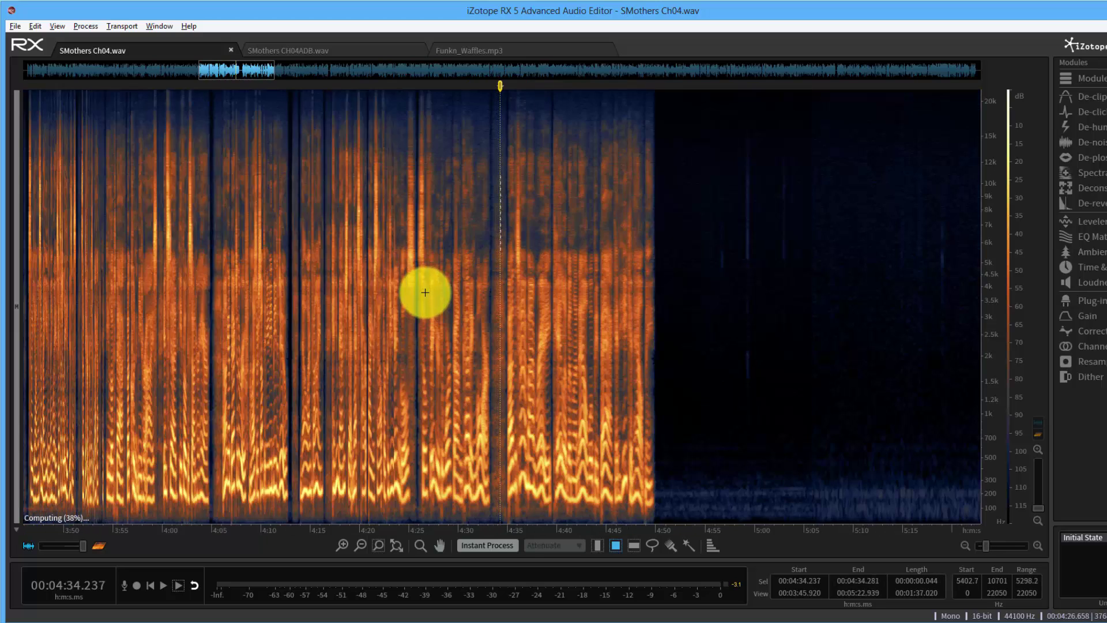
{"action": "scroll", "coordinate": [425, 293], "scroll_direction": "down", "scroll_amount": 2}
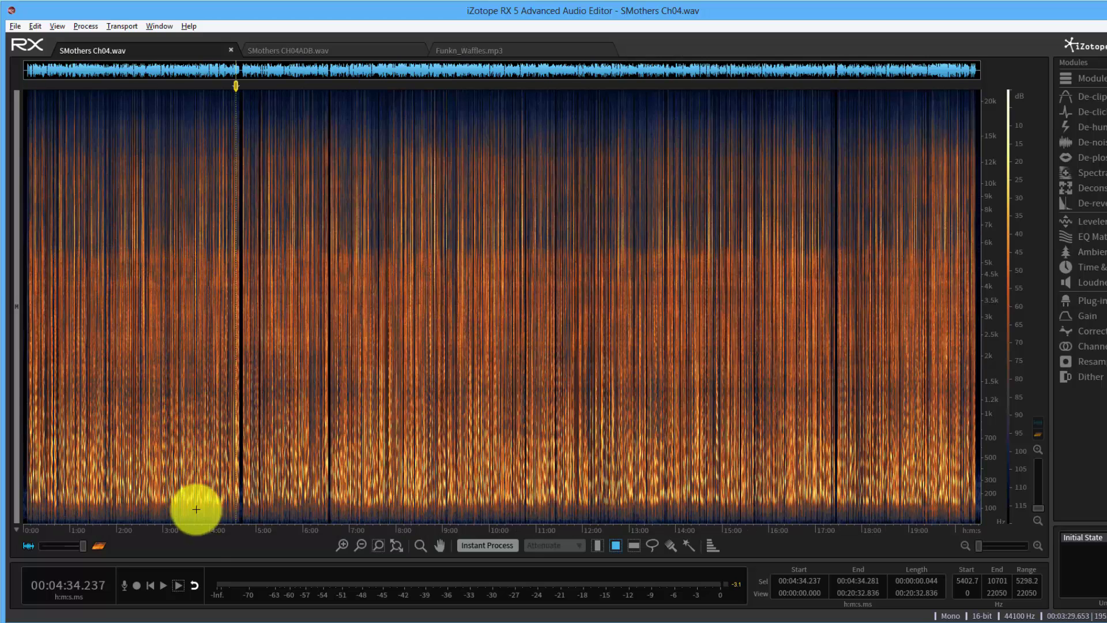
{"action": "left_click", "coordinate": [218, 519]}
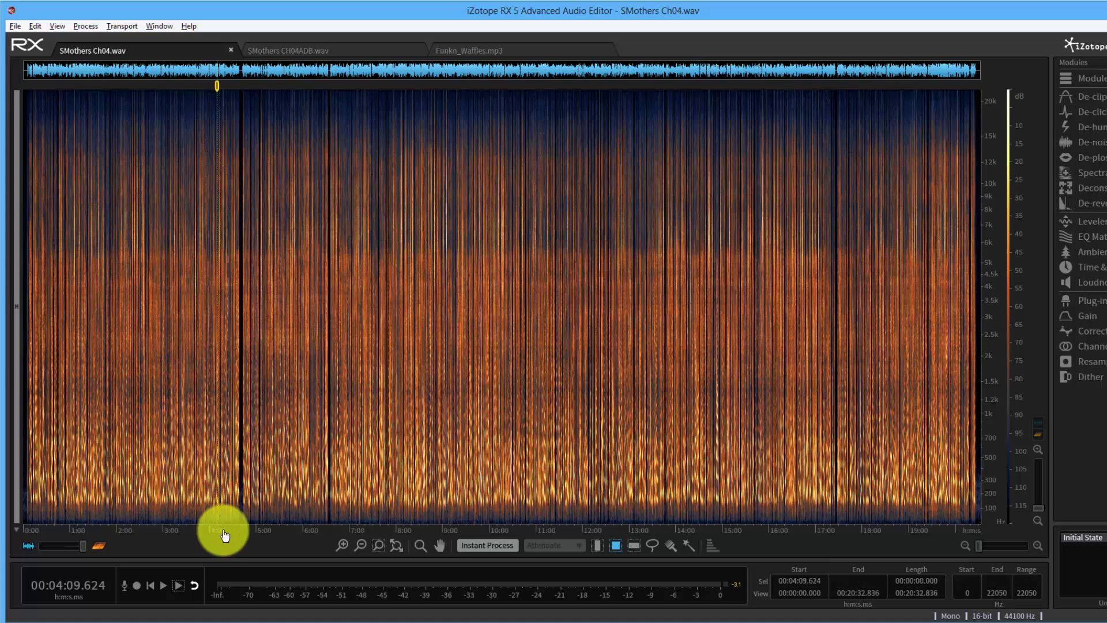
{"action": "left_click", "coordinate": [342, 545]}
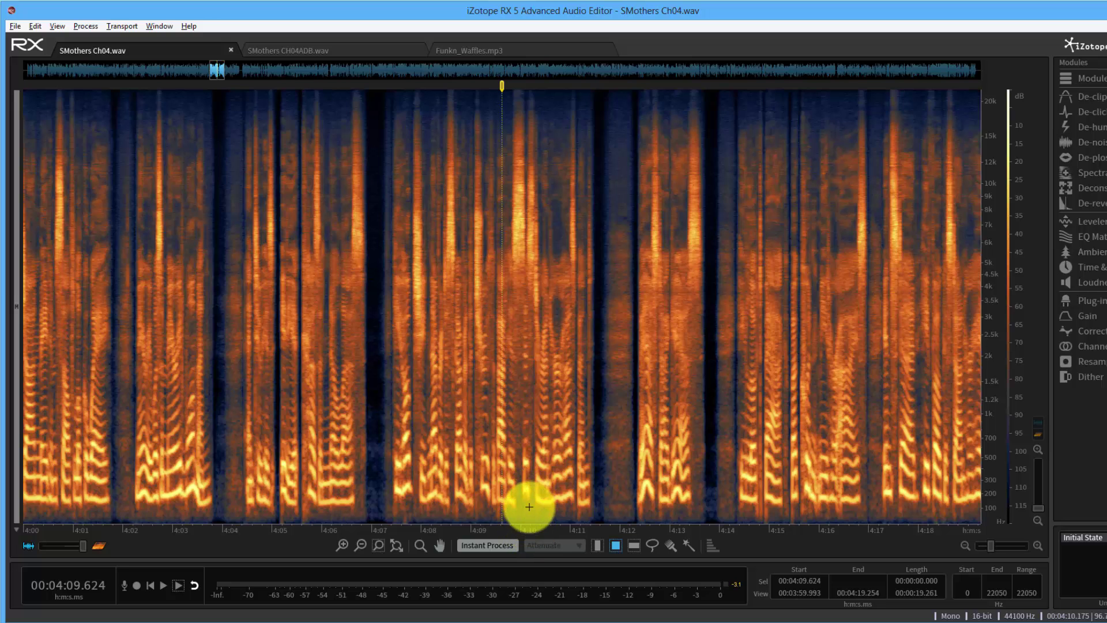
{"action": "scroll", "coordinate": [530, 507], "scroll_direction": "up", "scroll_amount": 3}
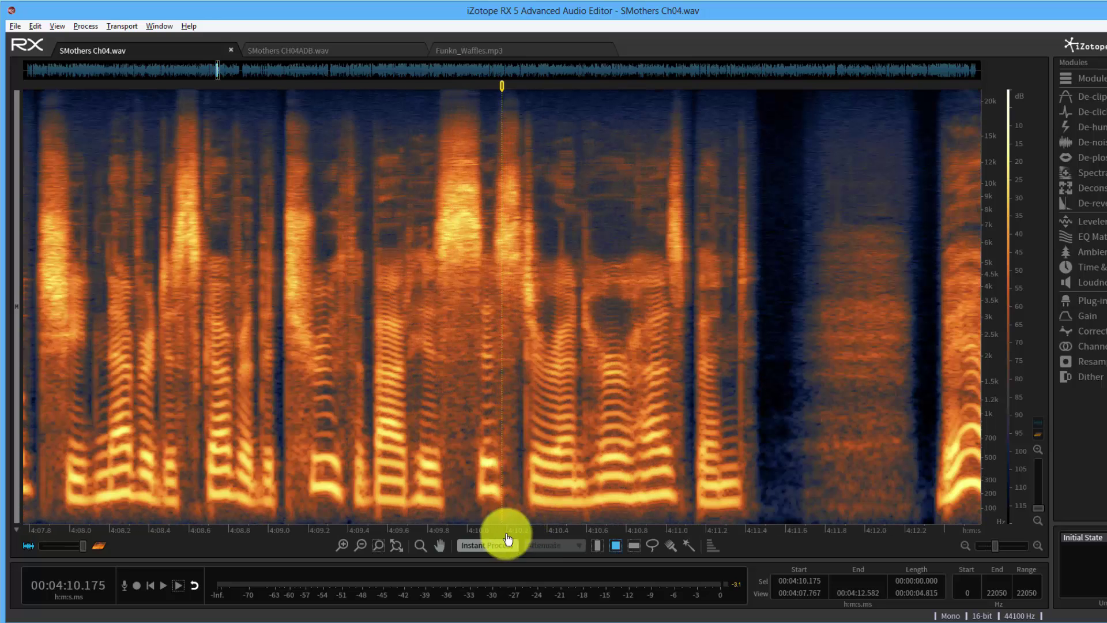
{"action": "left_click", "coordinate": [204, 512]}
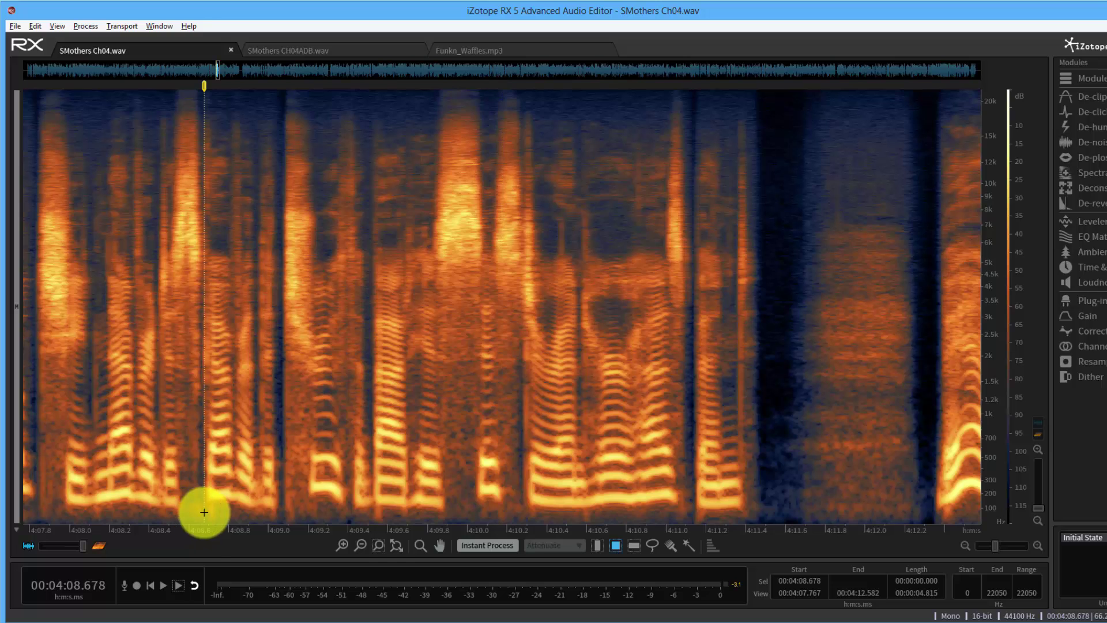
{"action": "scroll", "coordinate": [199, 533], "scroll_direction": "up", "scroll_amount": 5}
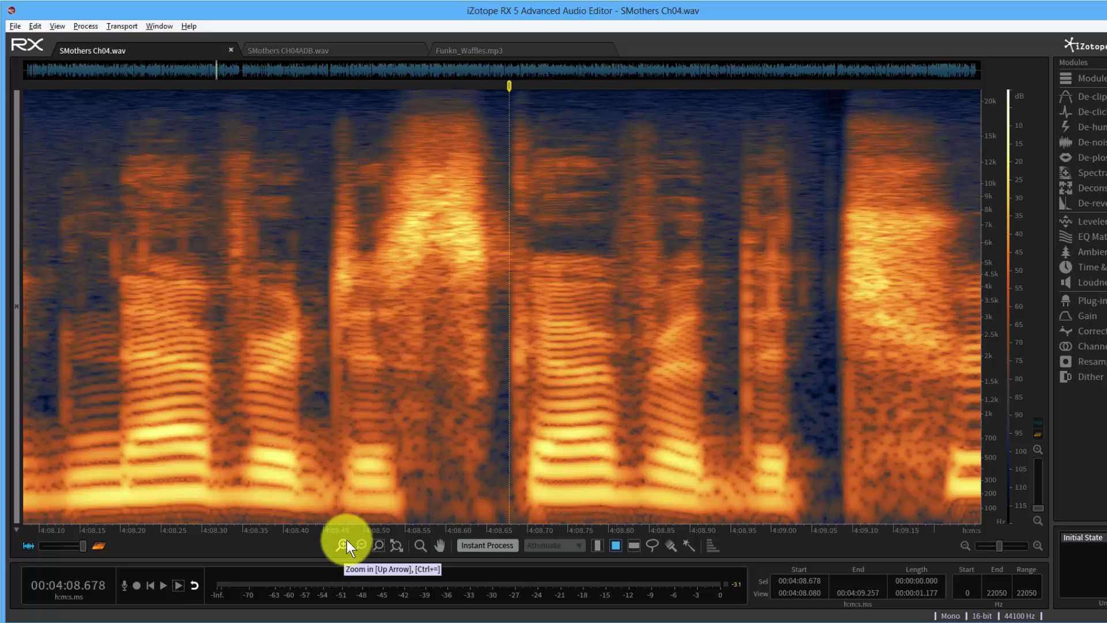
Compare the speech around the 4:08.68 playhead at wider and narrower time magnifications.
{"action": "key", "text": "Down"}
{"action": "key", "text": "Down"}
{"action": "key", "text": "Down"}
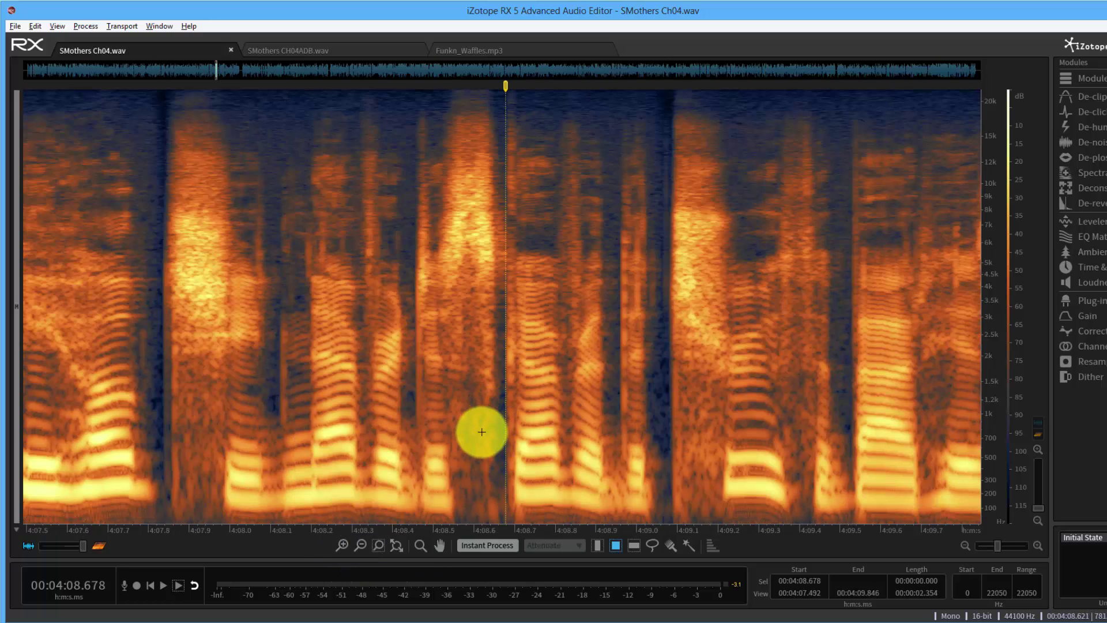
{"action": "key", "text": "Up"}
{"action": "key", "text": "Up"}
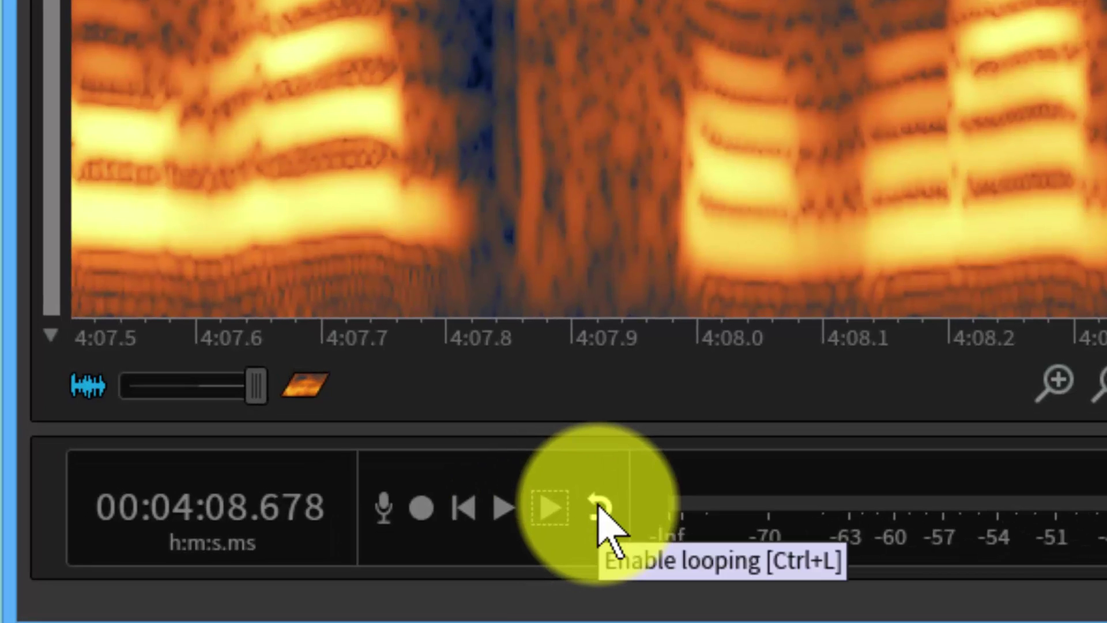
Make a time selection from about 4:07.79 to 4:08.28 and play it back with looping enabled.
{"action": "left_click", "coordinate": [599, 506]}
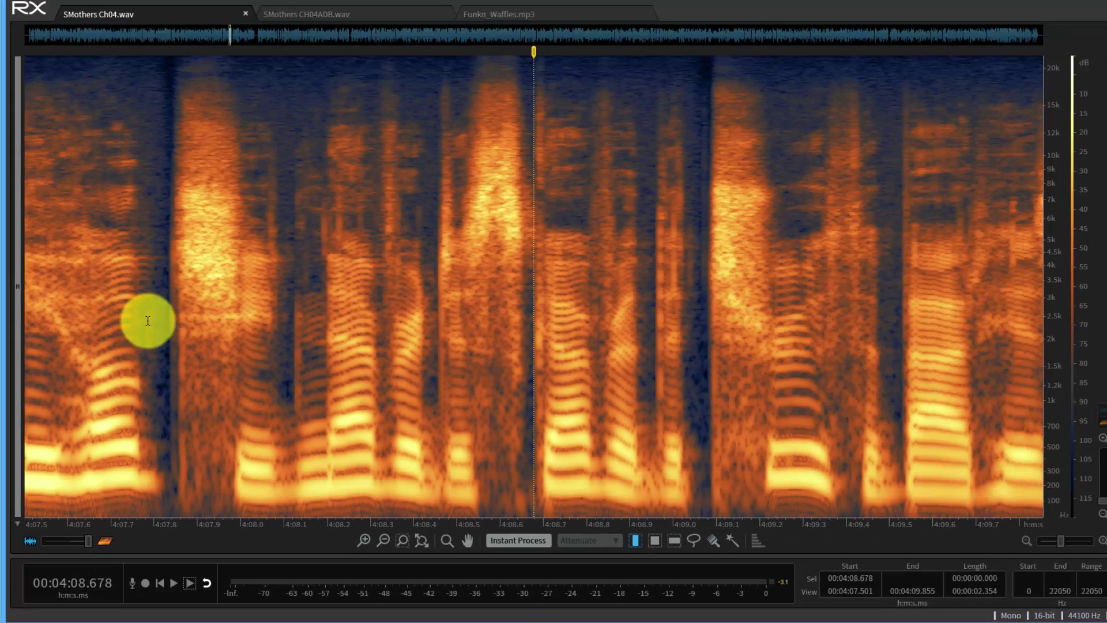
{"action": "left_click_drag", "start_coordinate": [151, 323], "coordinate": [269, 340]}
{"action": "left_click_drag", "start_coordinate": [463, 349], "coordinate": [362, 377]}
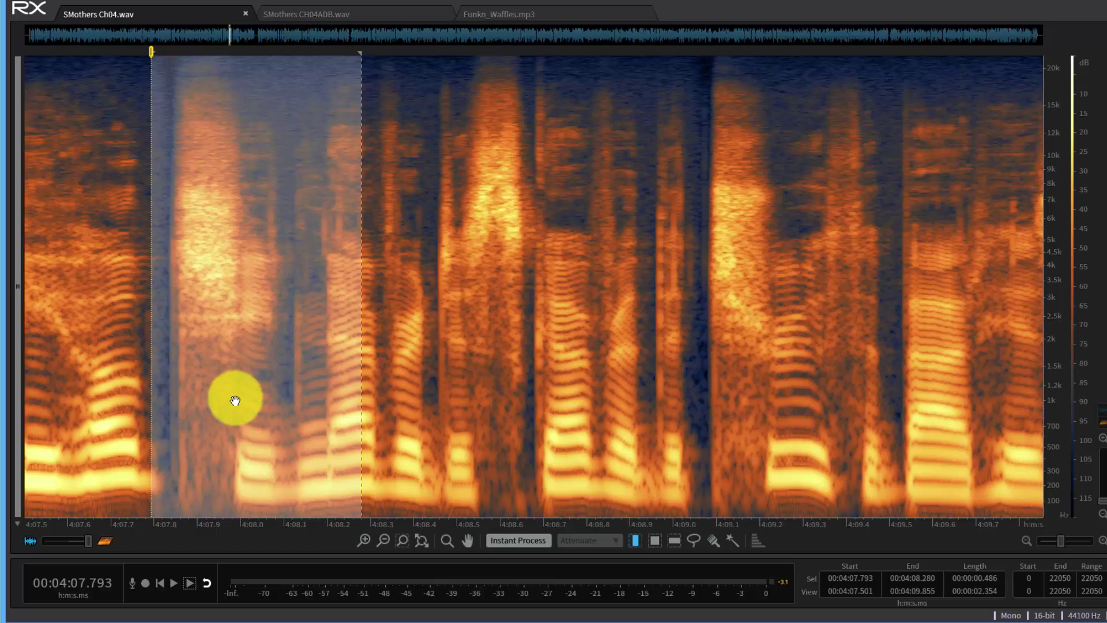
{"action": "key", "text": "space"}
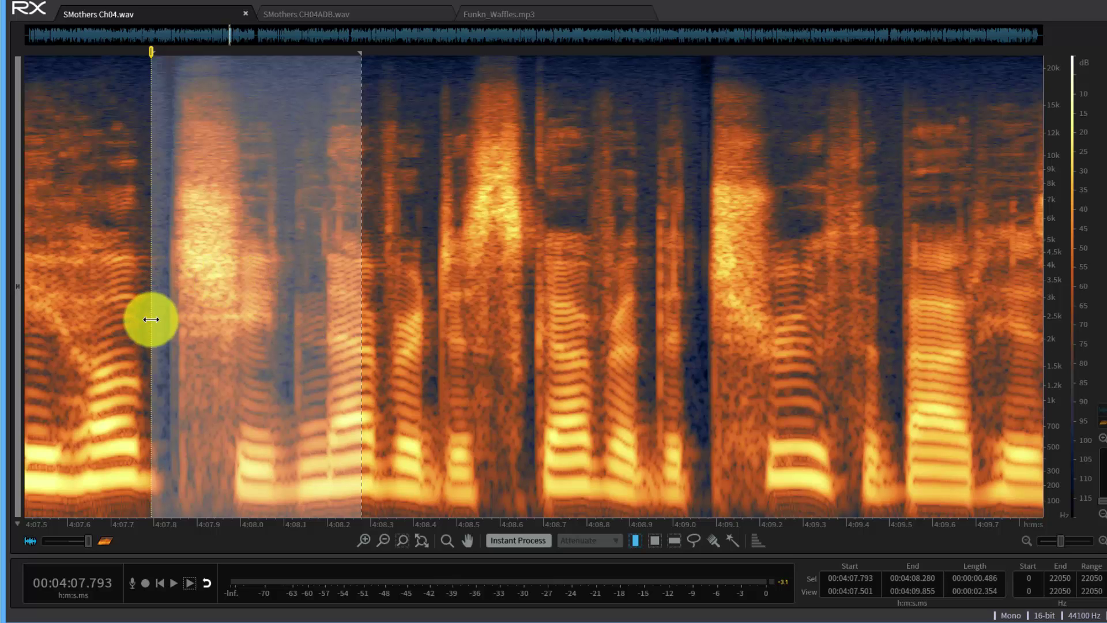
Extend the end of the time selection to about 4:09.87 and zoom the spectrogram to fit the selected range.
{"action": "left_click_drag", "start_coordinate": [361, 302], "coordinate": [927, 351]}
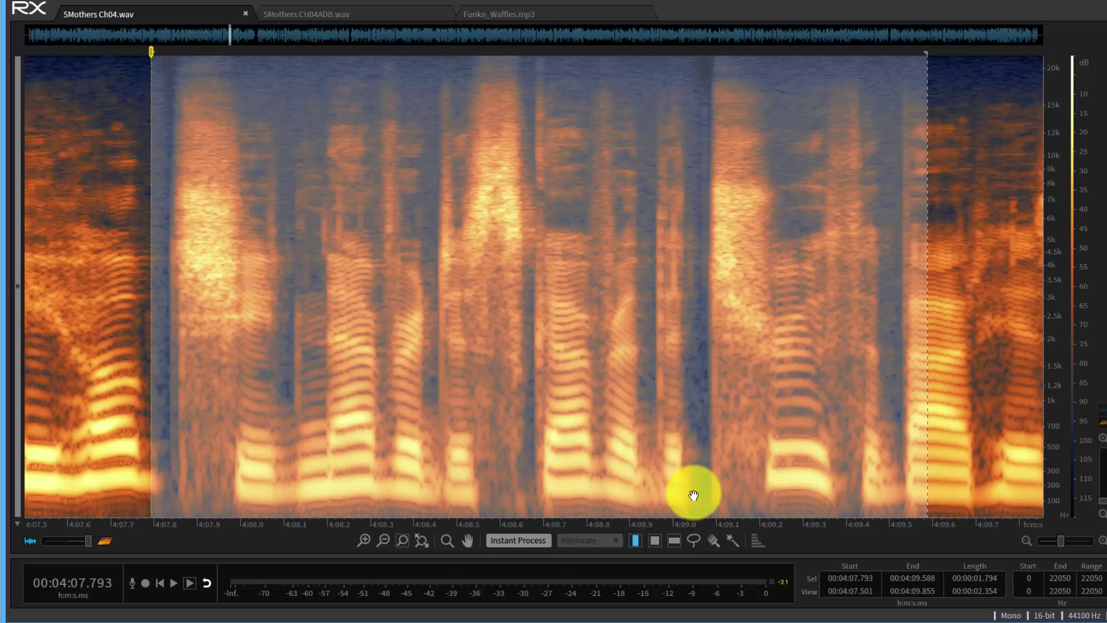
{"action": "scroll", "coordinate": [663, 495], "scroll_direction": "down", "scroll_amount": 1}
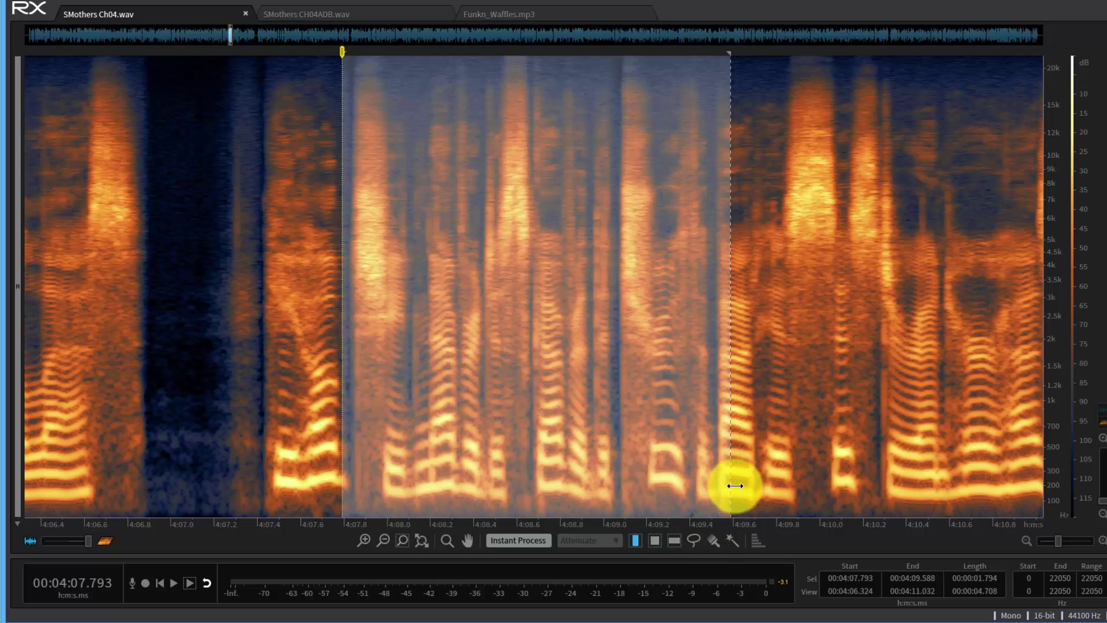
{"action": "left_click_drag", "start_coordinate": [734, 487], "coordinate": [792, 481]}
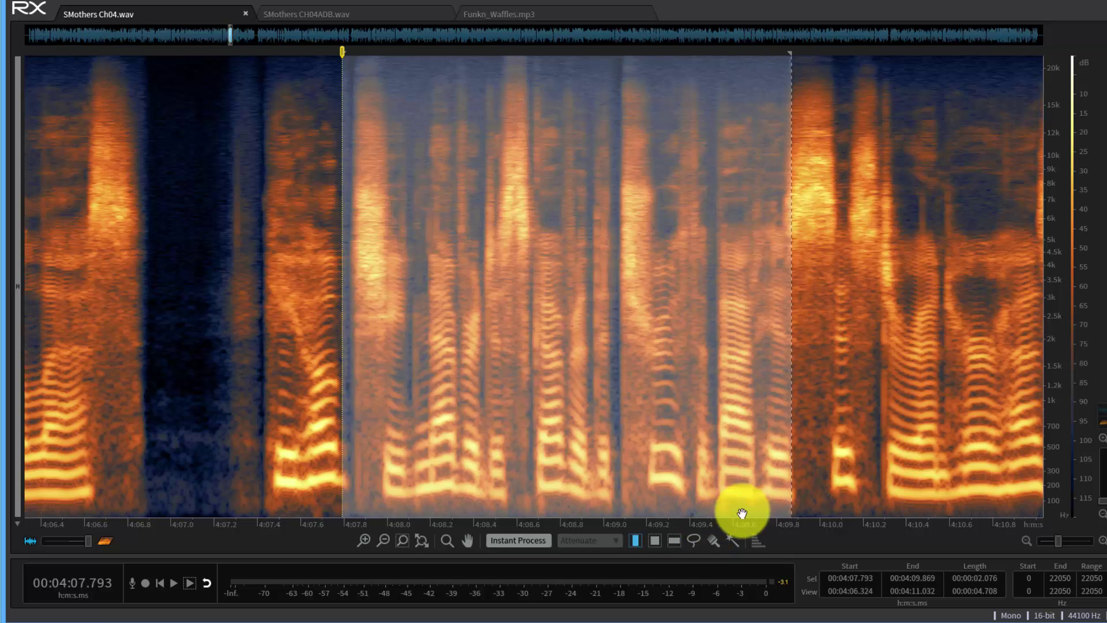
{"action": "scroll", "coordinate": [400, 345], "scroll_direction": "down", "scroll_amount": 3}
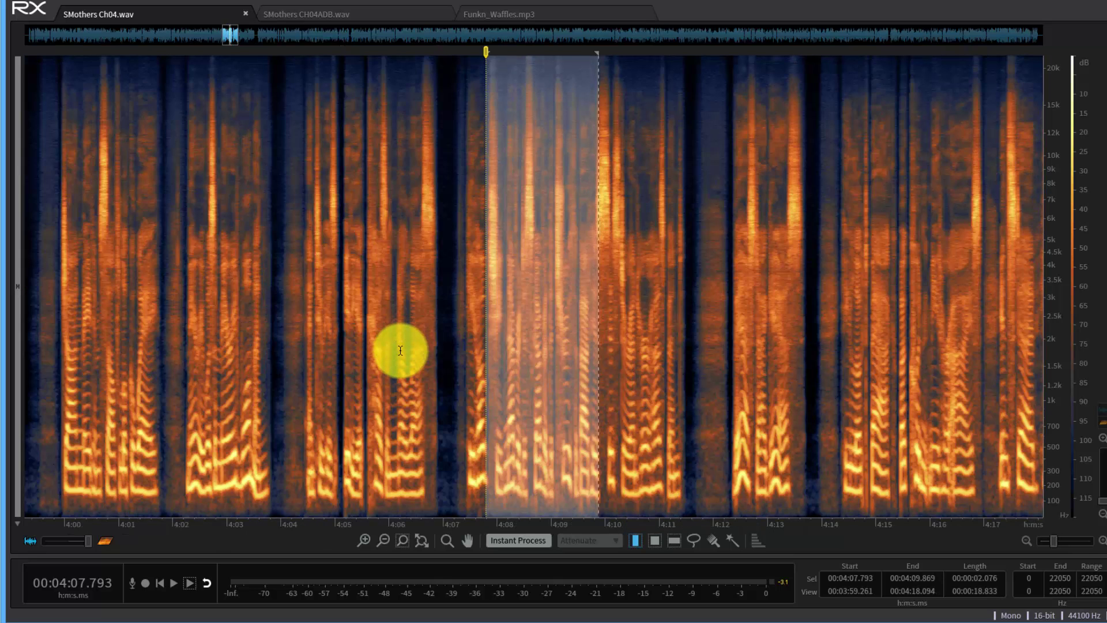
{"action": "scroll", "coordinate": [400, 350], "scroll_direction": "down", "scroll_amount": 1}
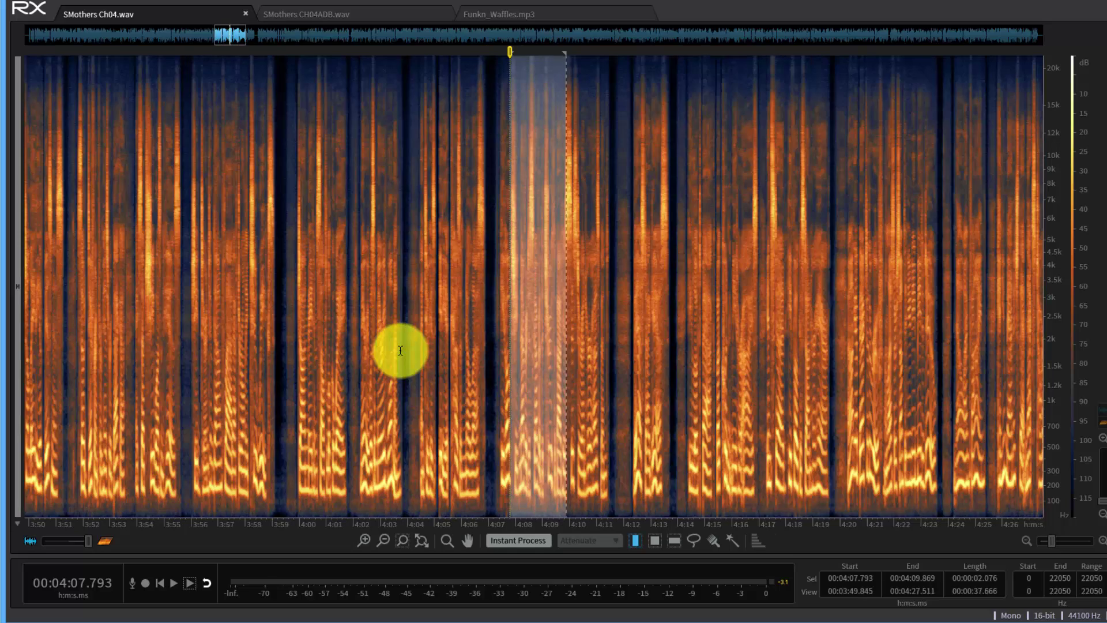
{"action": "scroll", "coordinate": [401, 351], "scroll_direction": "down", "scroll_amount": 1}
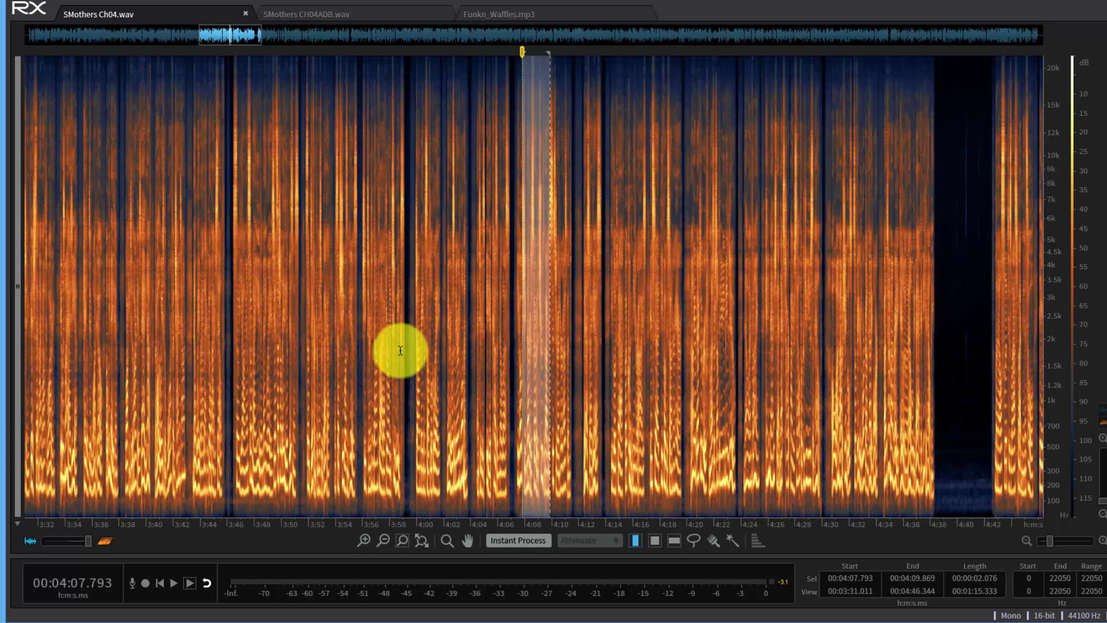
{"action": "key", "text": "ctrl+e"}
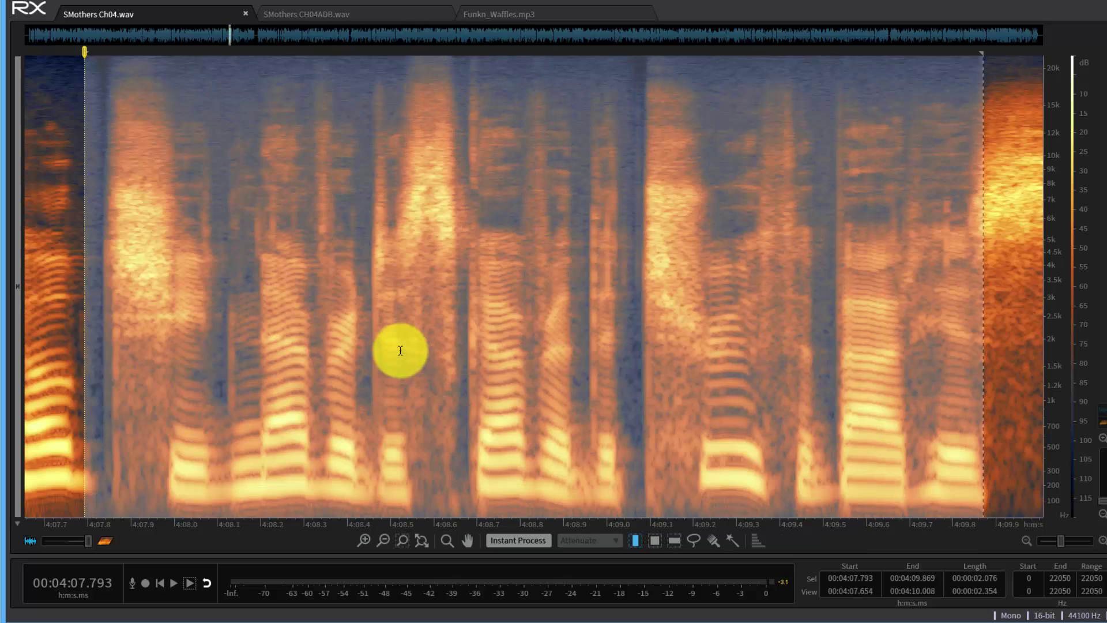
Select the faint vertical line at about 4:08.18–4:08.20 between roughly 3966 and 6865 Hz, and open the Spectral Repair module for it.
{"action": "left_click", "coordinate": [228, 233]}
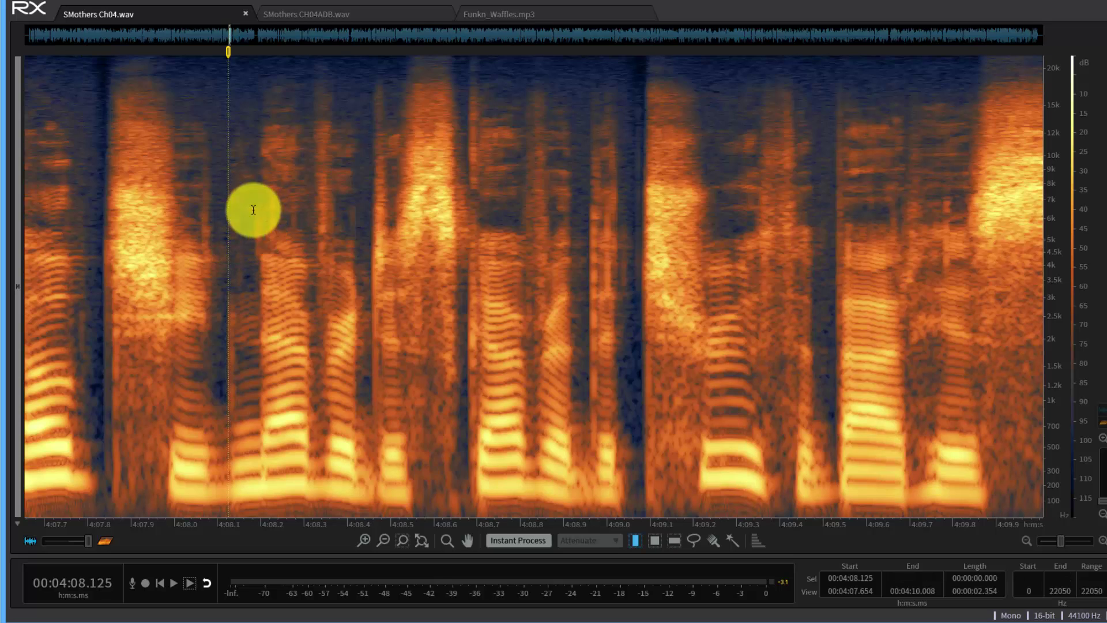
{"action": "left_click", "coordinate": [656, 540]}
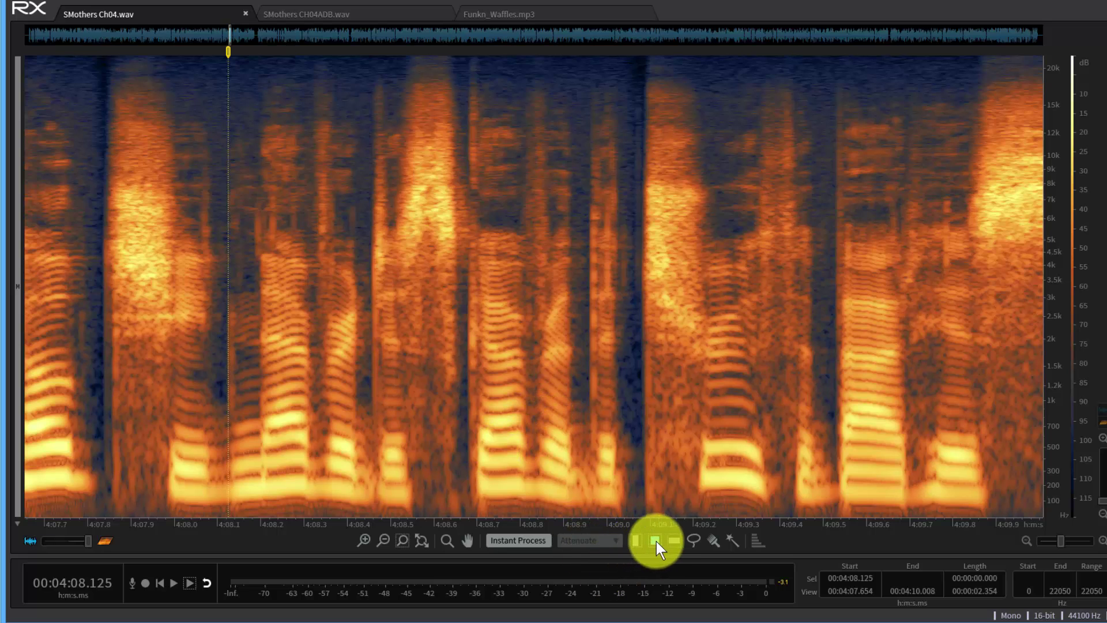
{"action": "left_click_drag", "start_coordinate": [255, 202], "coordinate": [263, 265]}
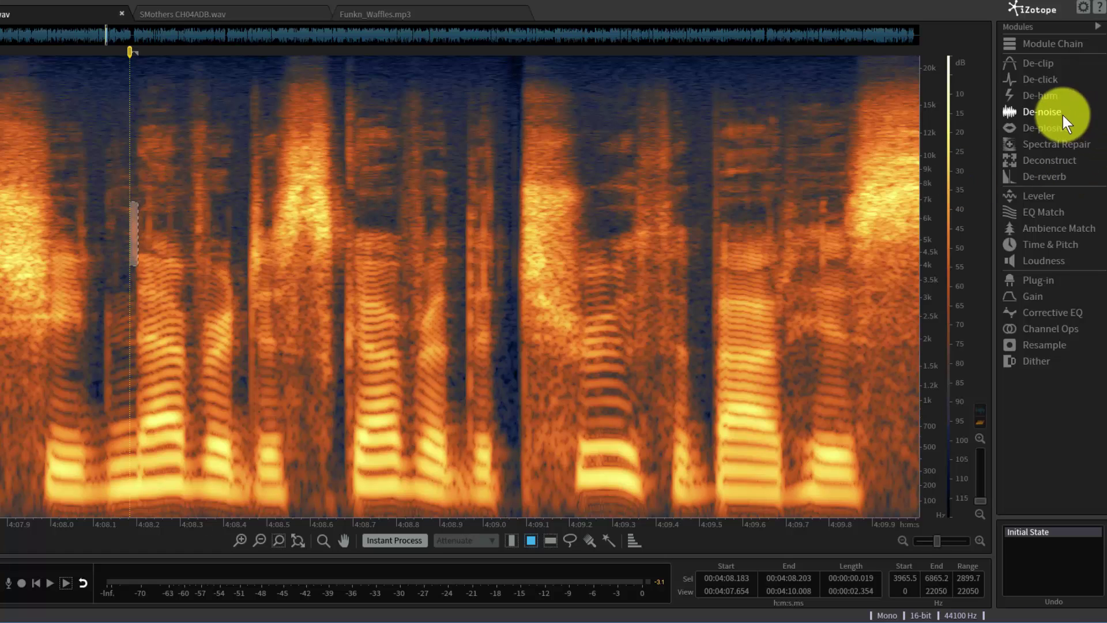
{"action": "left_click", "coordinate": [1044, 142]}
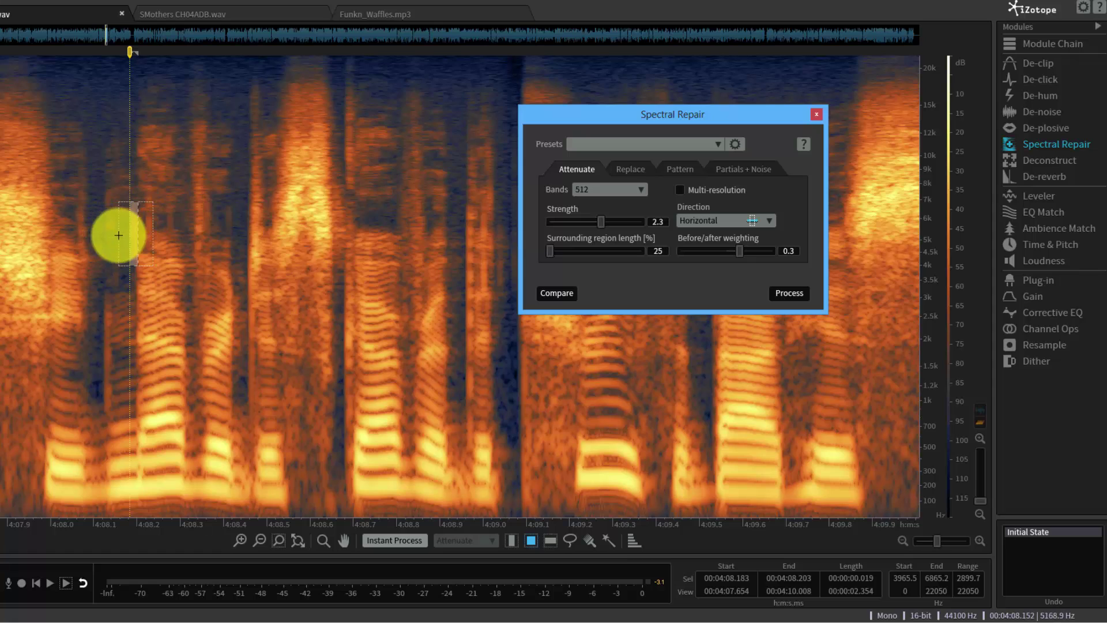
Process the selected vertical line with Spectral Repair's horizontal Attenuate at strength 2.3, clear the selection and close the module.
{"action": "left_click", "coordinate": [790, 293]}
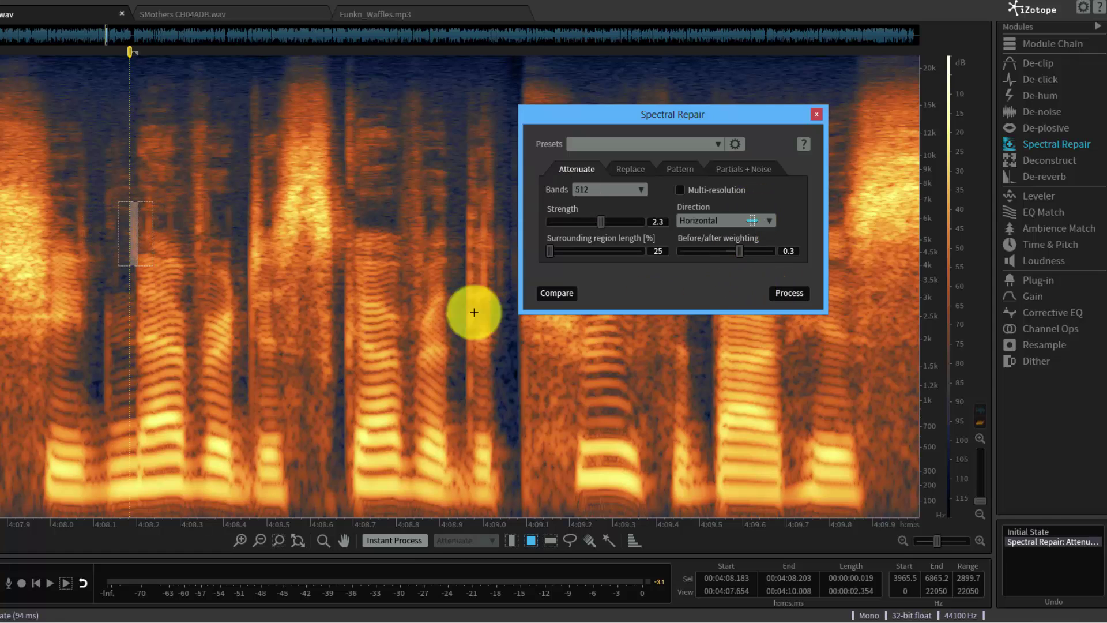
{"action": "left_click", "coordinate": [167, 303]}
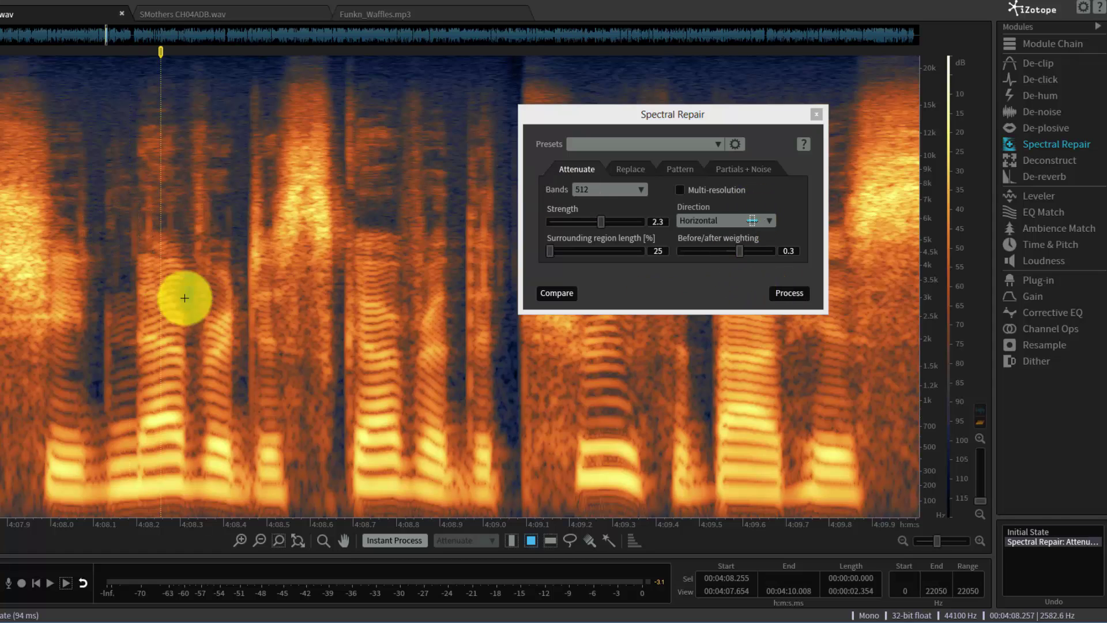
{"action": "left_click", "coordinate": [816, 114]}
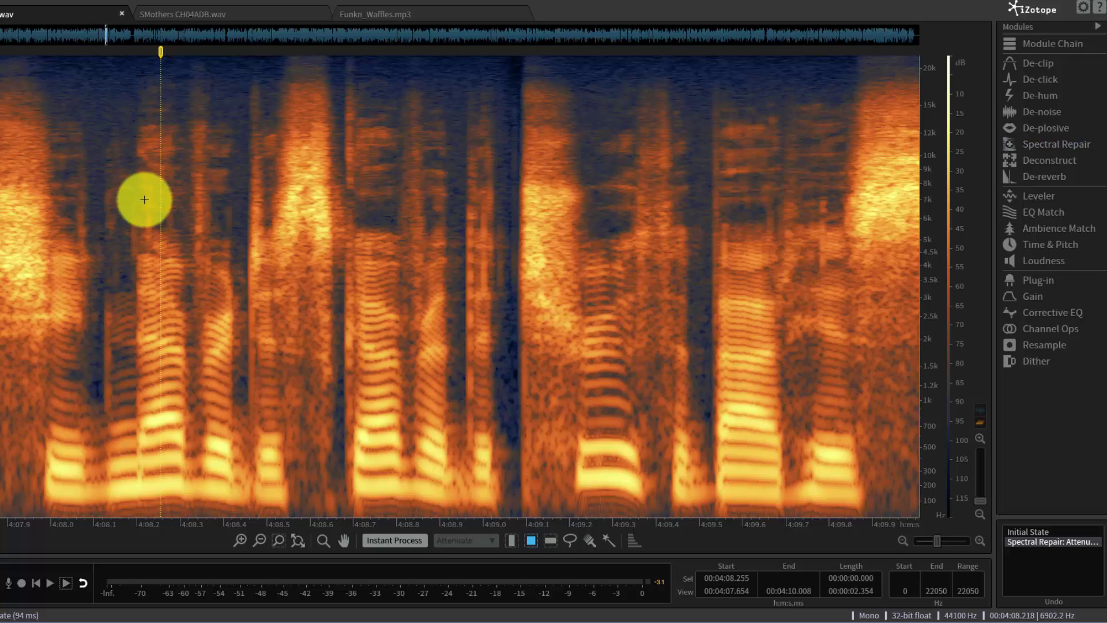
Try time-frequency selections at about 4:08.22–4:08.24 and over the bright burst at about 4:08.55–4:08.67, between roughly 3330 and 11271 Hz.
{"action": "left_click_drag", "start_coordinate": [145, 199], "coordinate": [154, 254]}
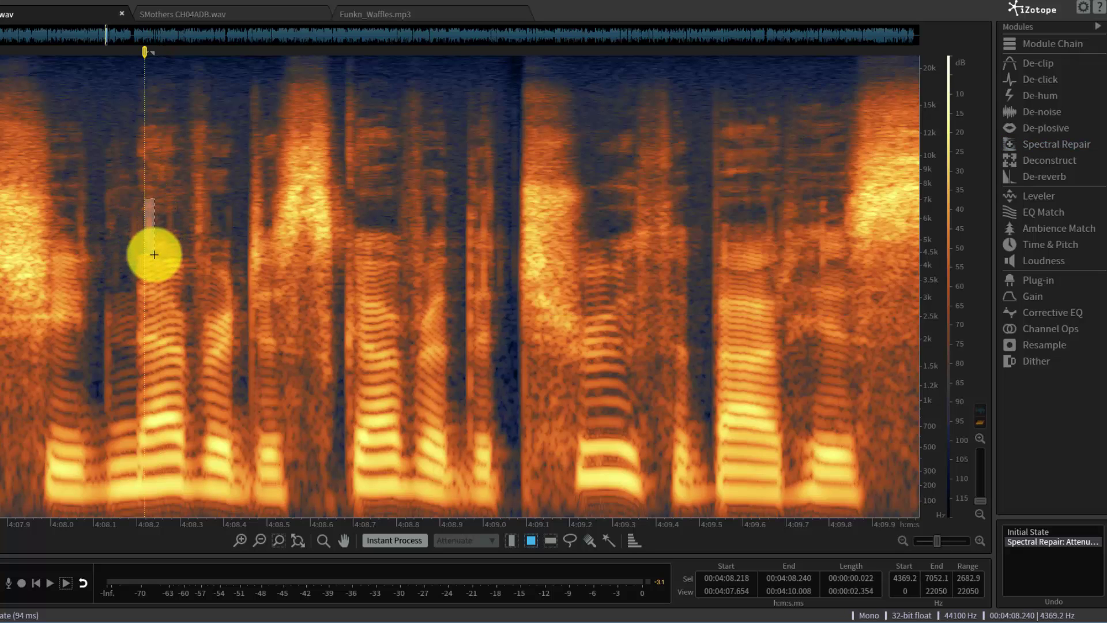
{"action": "left_click", "coordinate": [287, 276]}
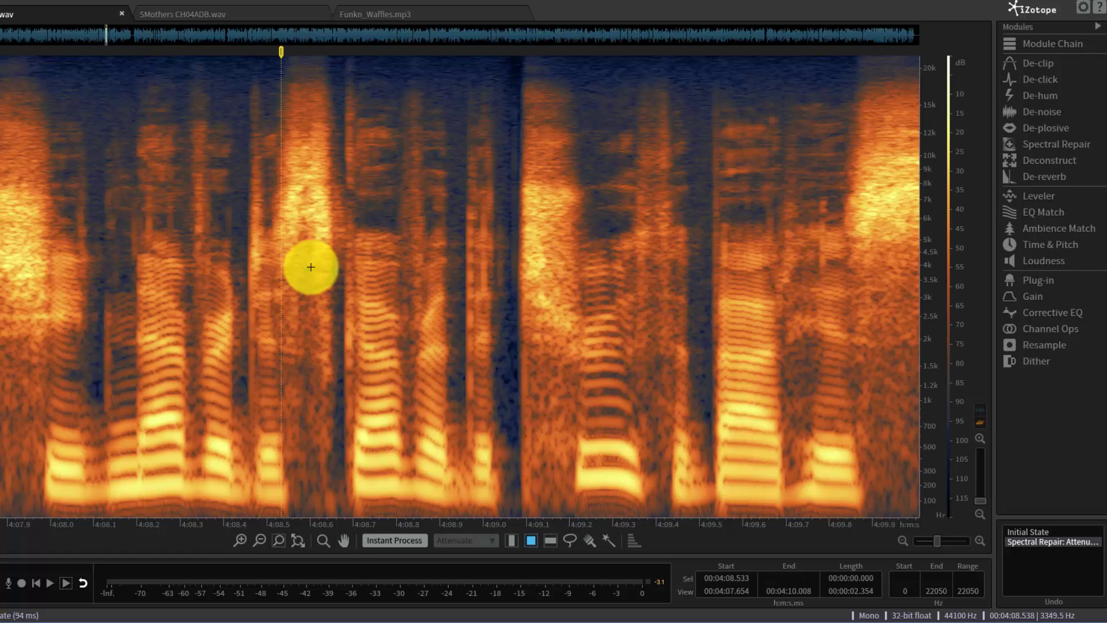
{"action": "left_click_drag", "start_coordinate": [287, 137], "coordinate": [346, 271]}
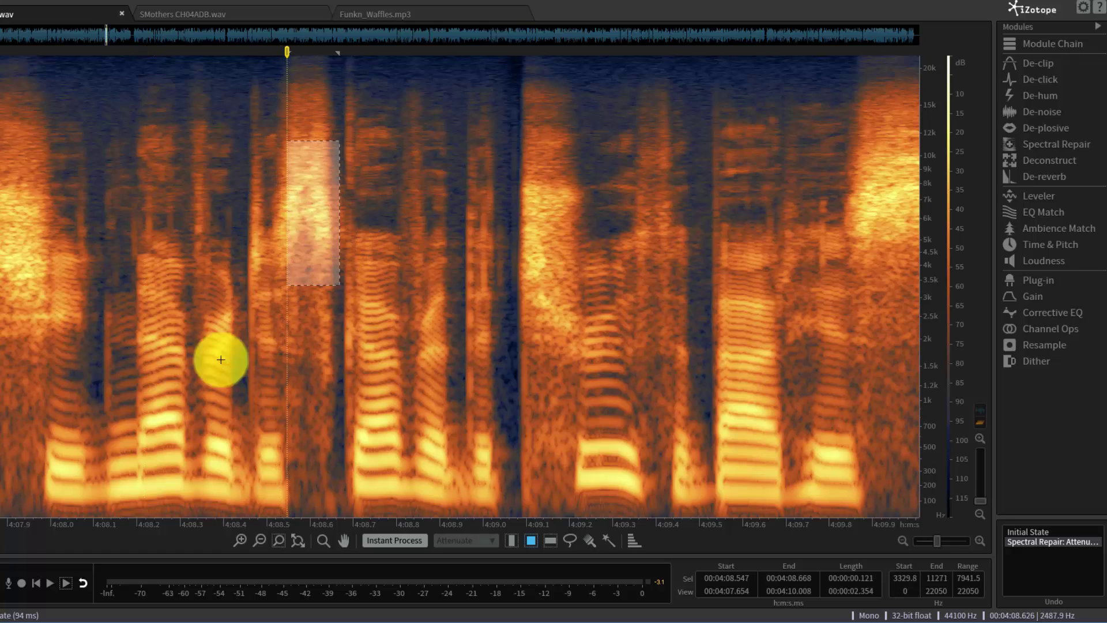
Place the playhead at about 4:08.12 and start and stop playback from there.
{"action": "left_click", "coordinate": [102, 322]}
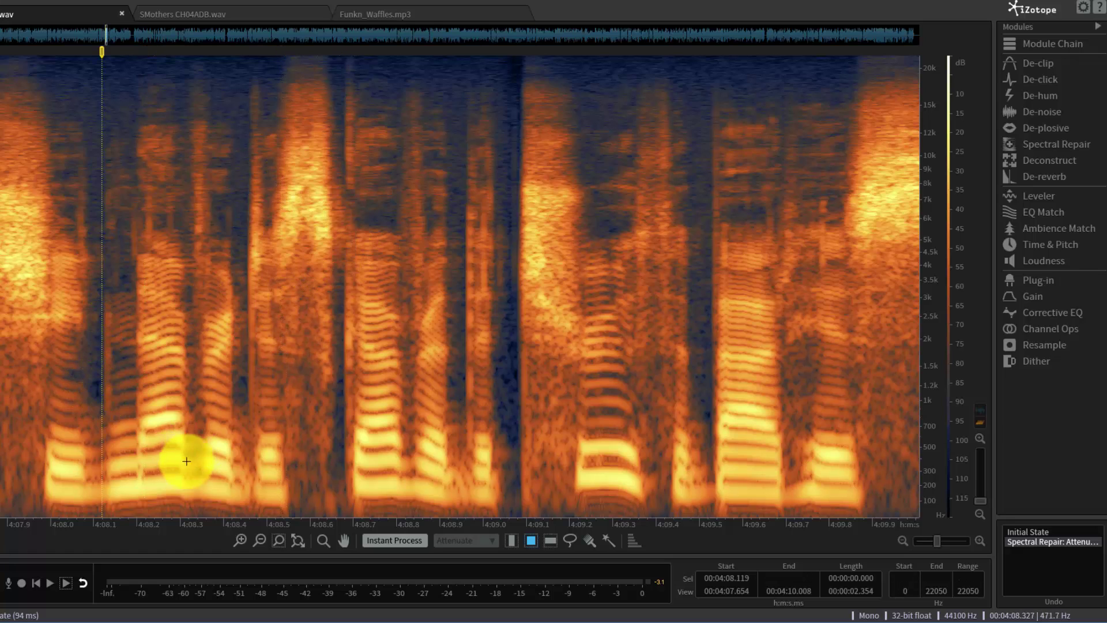
{"action": "key", "text": "space"}
{"action": "key", "text": "space"}
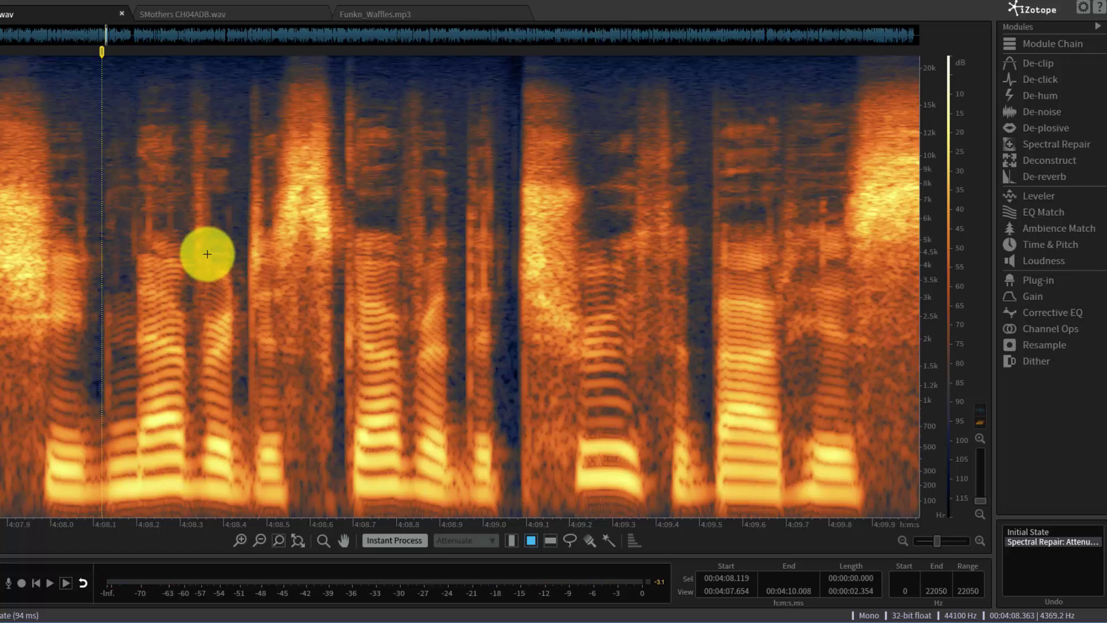
{"action": "key", "text": "space"}
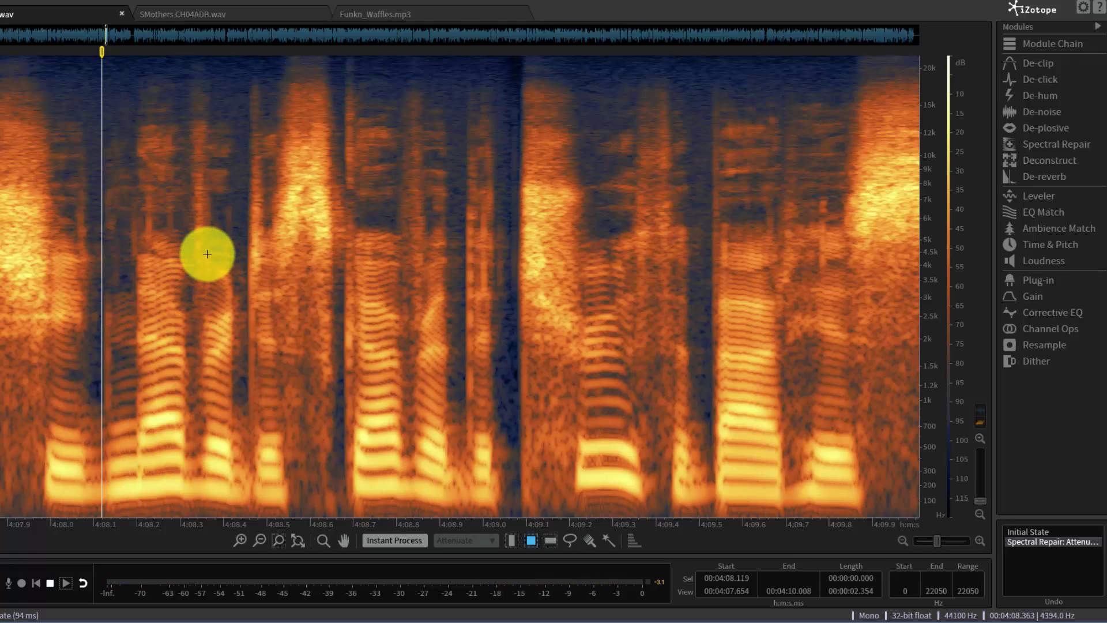
{"action": "key", "text": "space"}
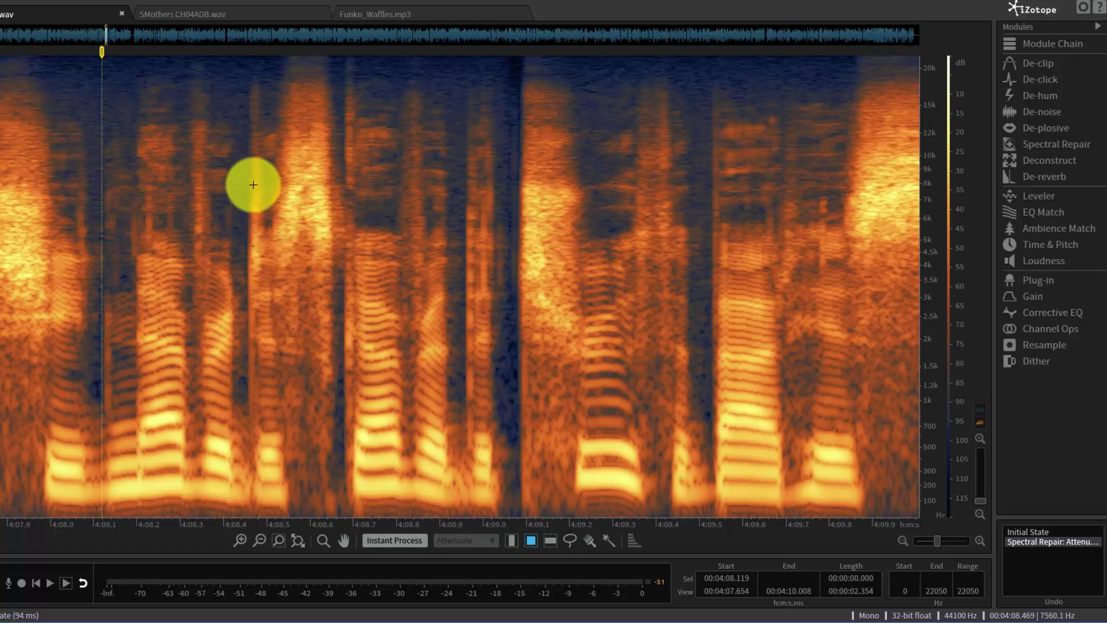
Select the bright burst at about 4:08.54–4:08.66 between roughly 4058 and 11748 Hz and silence it.
{"action": "left_click", "coordinate": [283, 136]}
{"action": "left_click_drag", "start_coordinate": [283, 136], "coordinate": [335, 263]}
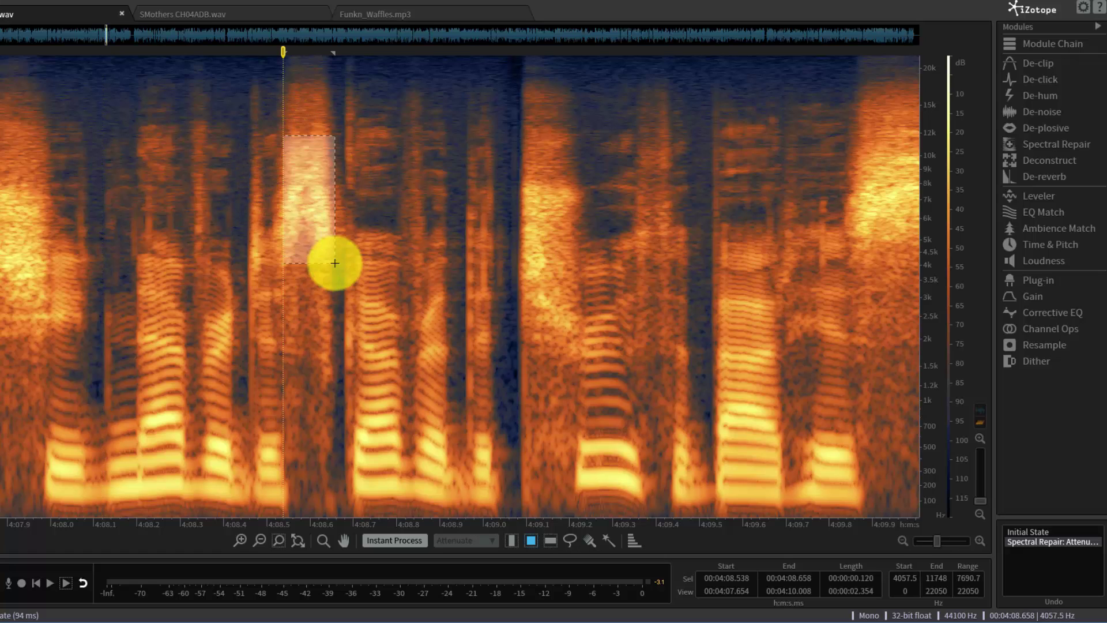
{"action": "key", "text": "BackSpace"}
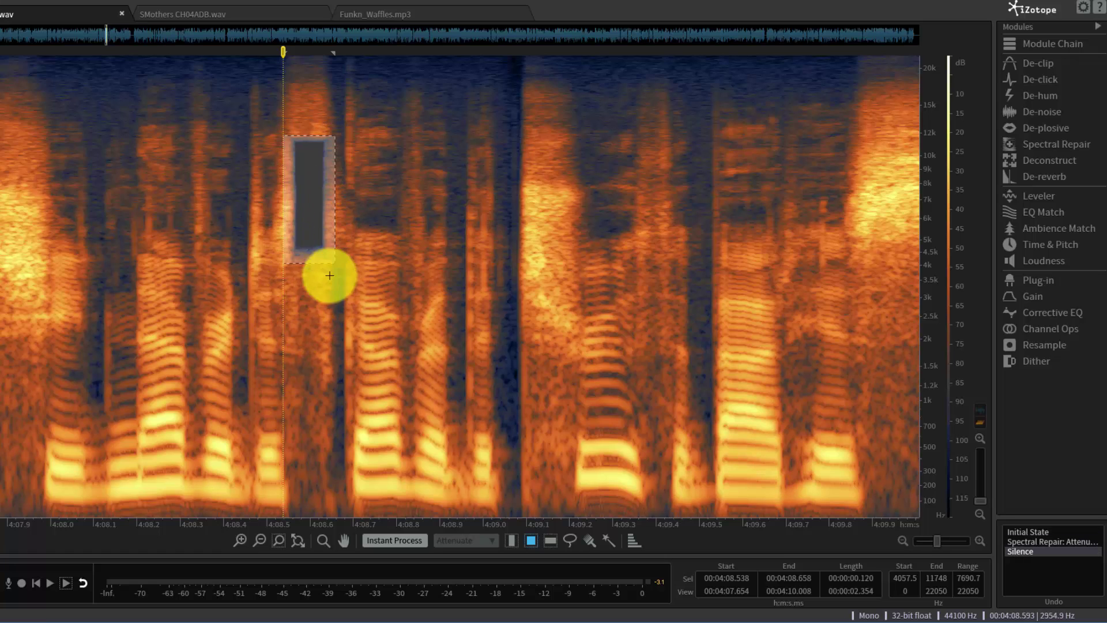
Play the silenced passage from about 4:07.98, undo the silencing and clear the restored selection.
{"action": "left_click", "coordinate": [43, 321]}
{"action": "key", "text": "space"}
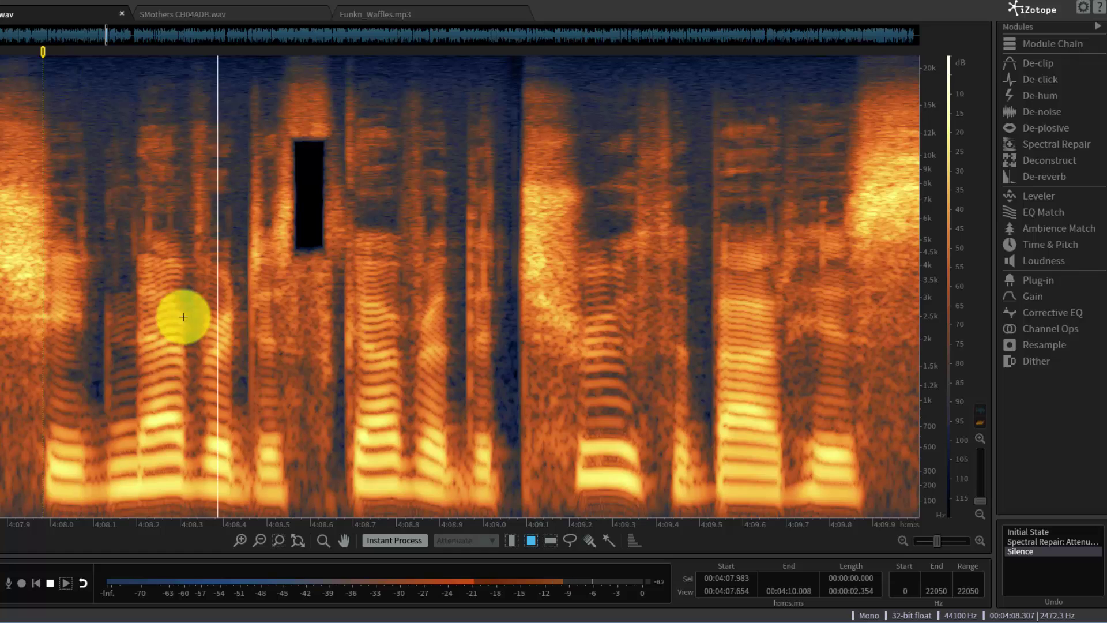
{"action": "key", "text": "space"}
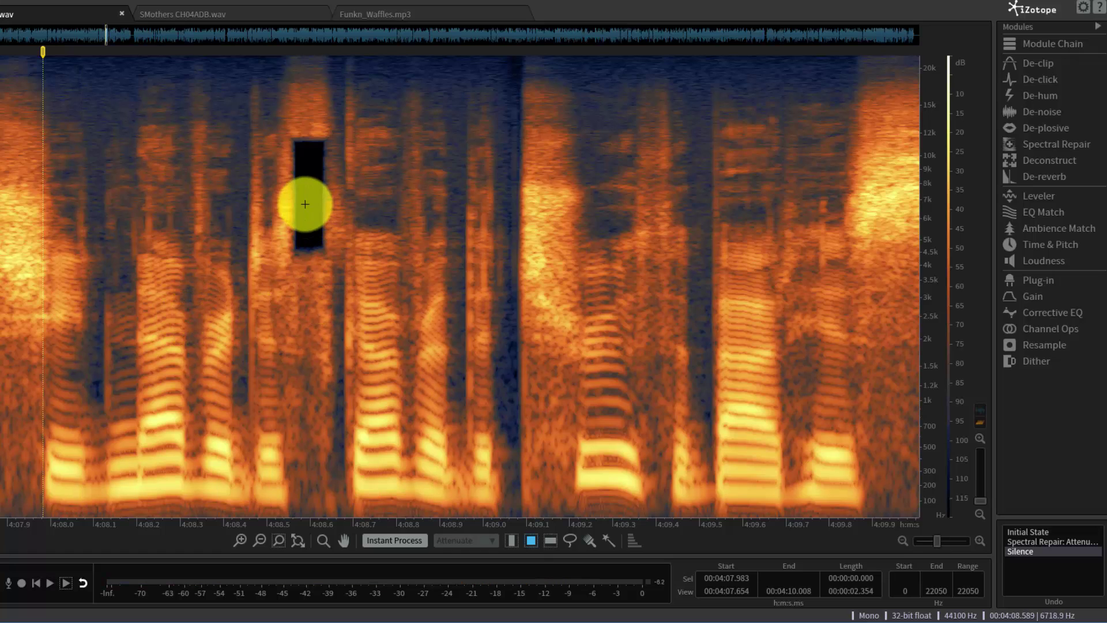
{"action": "key", "text": "ctrl+z"}
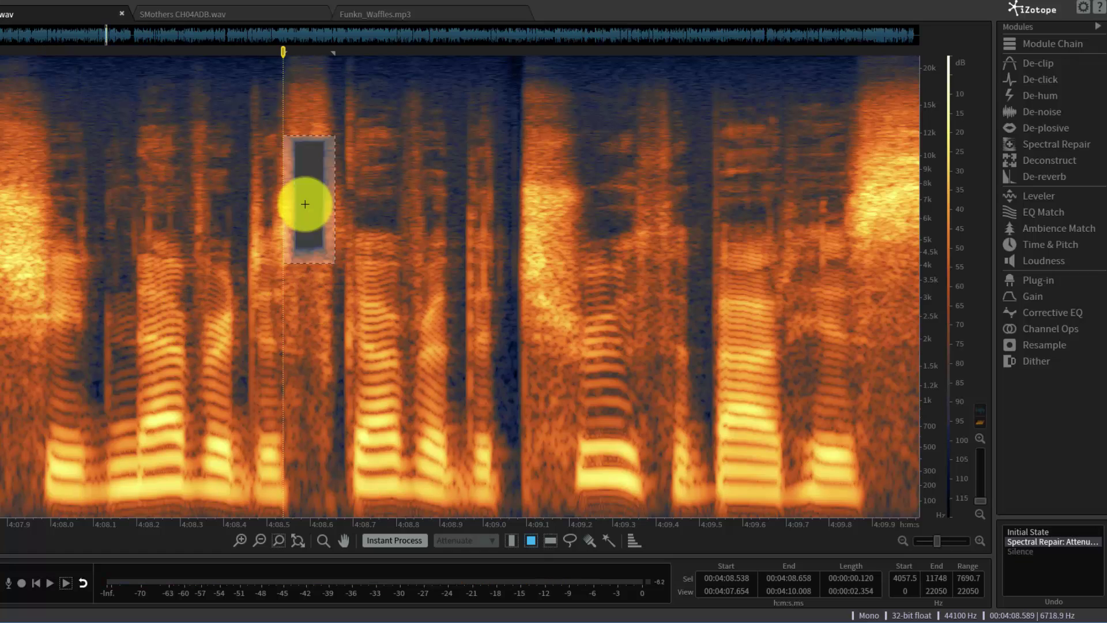
{"action": "left_click", "coordinate": [303, 199]}
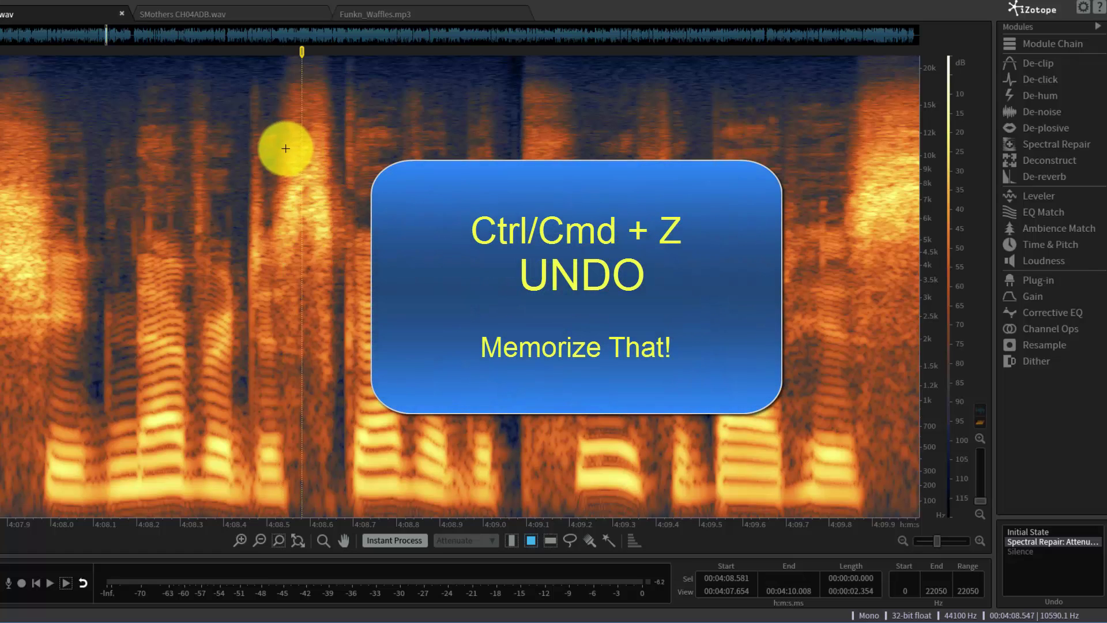
Select the burst at about 4:08.54–4:08.66, narrow its frequency range to about 5931–8016 Hz, and clear the selection.
{"action": "left_click_drag", "start_coordinate": [284, 148], "coordinate": [335, 251]}
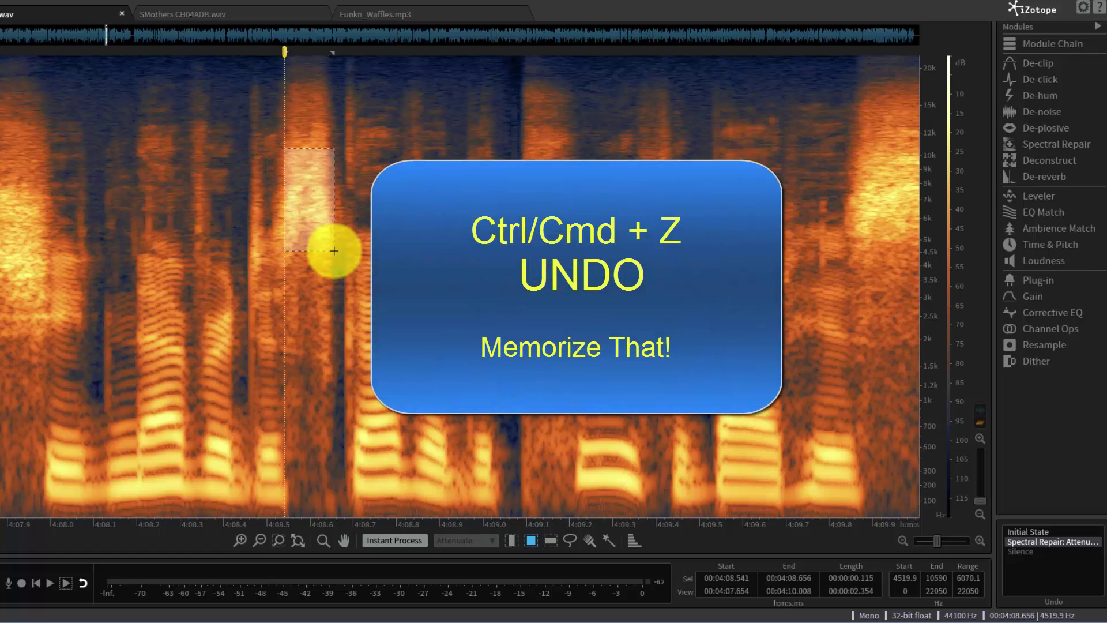
{"action": "left_click_drag", "start_coordinate": [311, 149], "coordinate": [311, 183]}
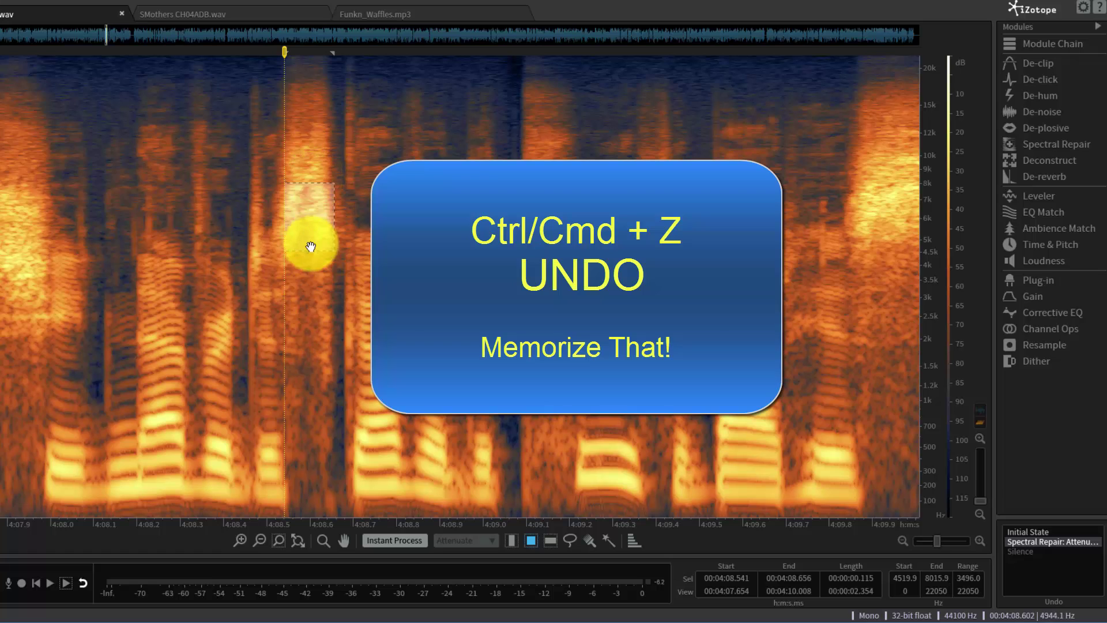
{"action": "left_click_drag", "start_coordinate": [310, 247], "coordinate": [313, 221]}
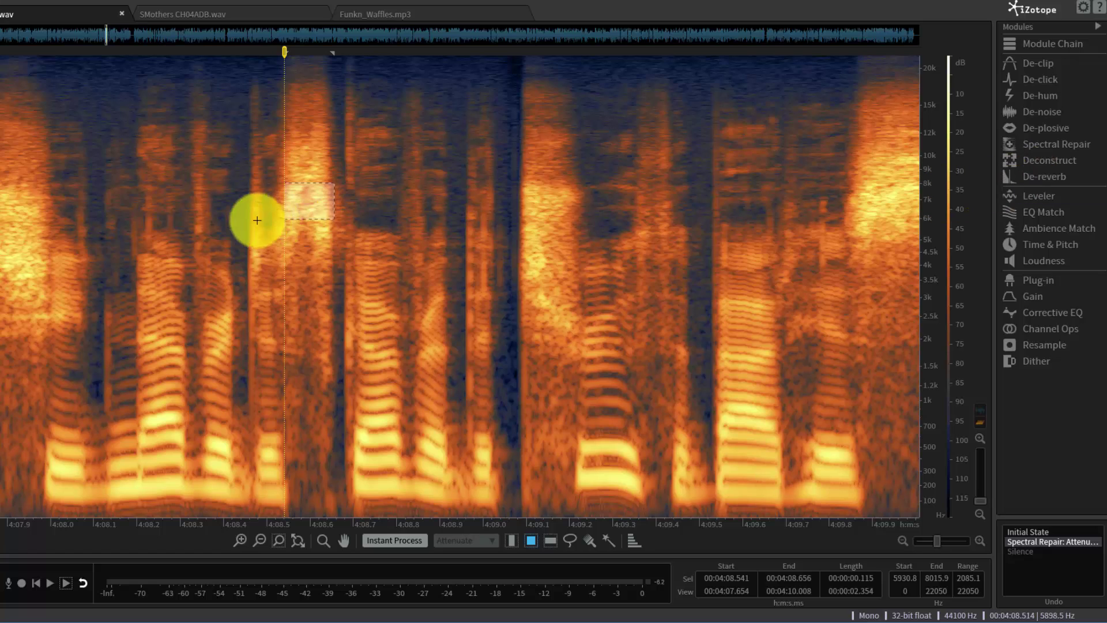
{"action": "left_click", "coordinate": [220, 220]}
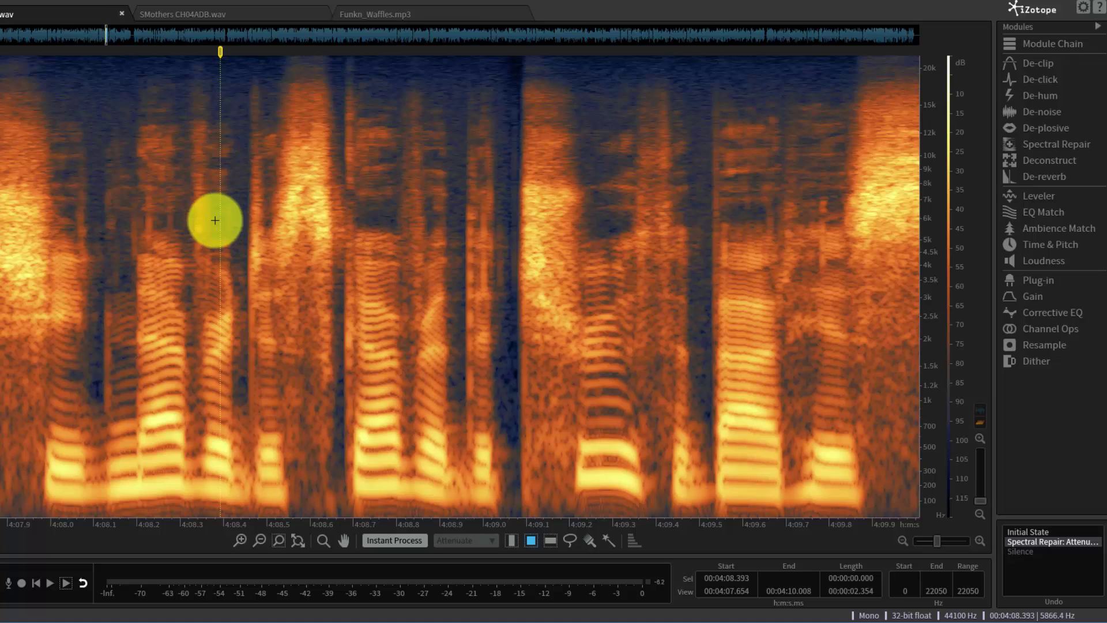
Place the playhead at about 4:08.04, open the De-click module to view its settings, and close it again.
{"action": "left_click", "coordinate": [69, 222]}
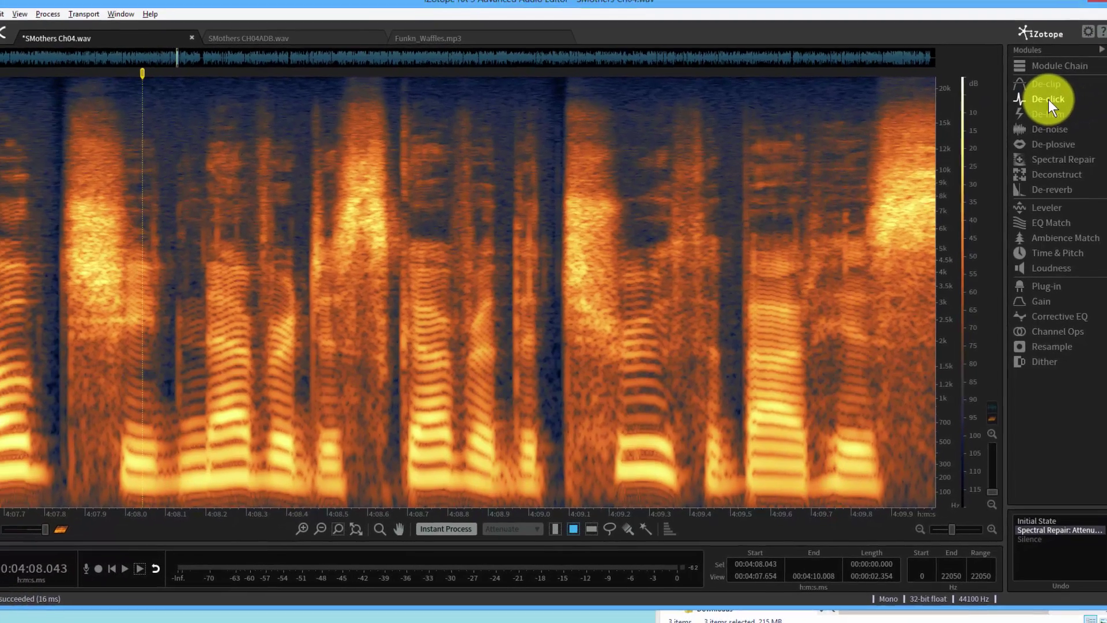
{"action": "left_click", "coordinate": [1040, 79]}
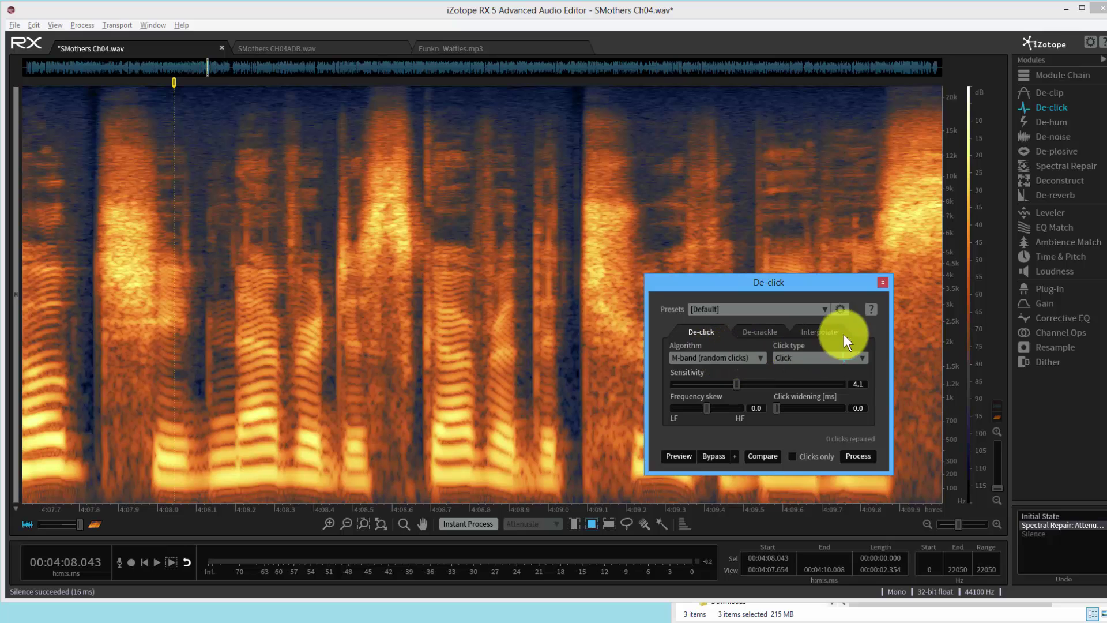
{"action": "left_click", "coordinate": [884, 282]}
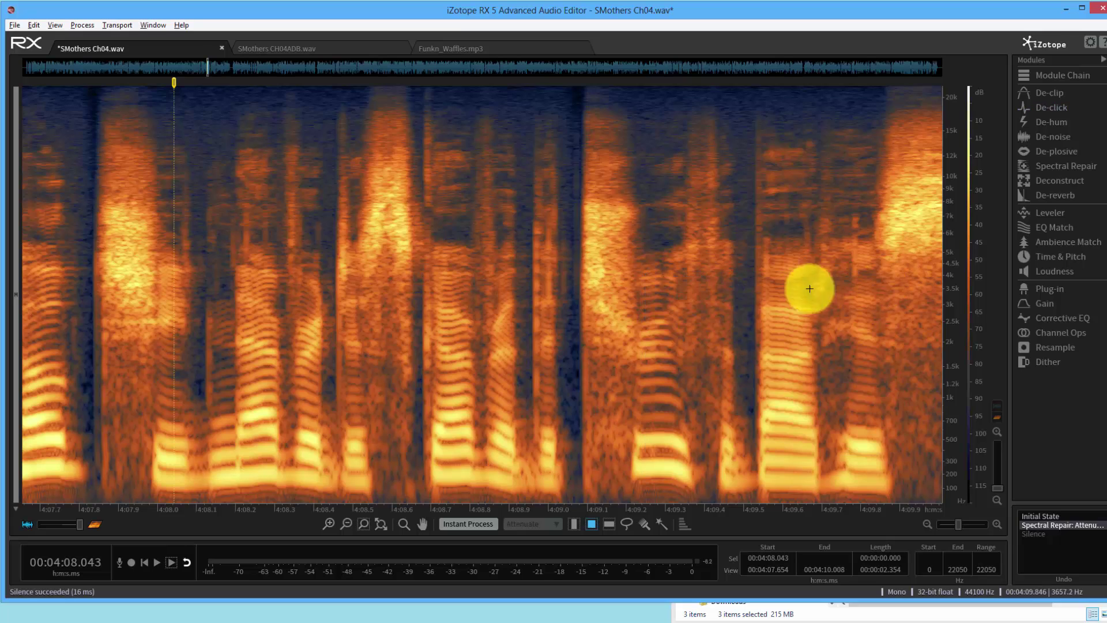
Select the gap at about 4:08.06–4:08.13 between roughly 3429 and 9844 Hz, and clear the selection.
{"action": "left_click", "coordinate": [82, 266]}
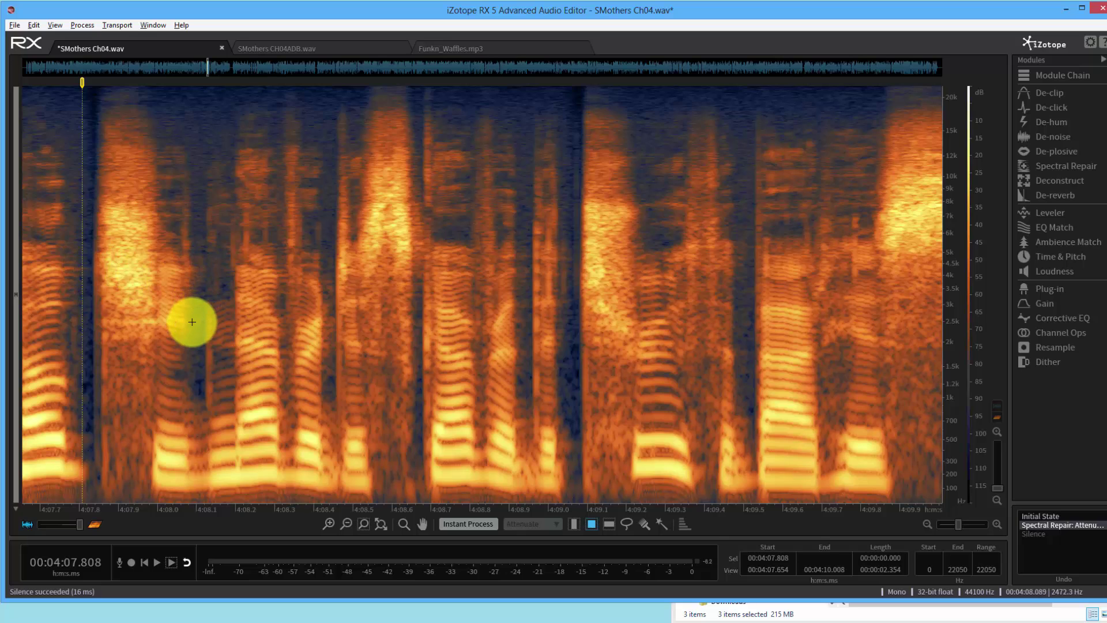
{"action": "left_click_drag", "start_coordinate": [181, 178], "coordinate": [207, 291]}
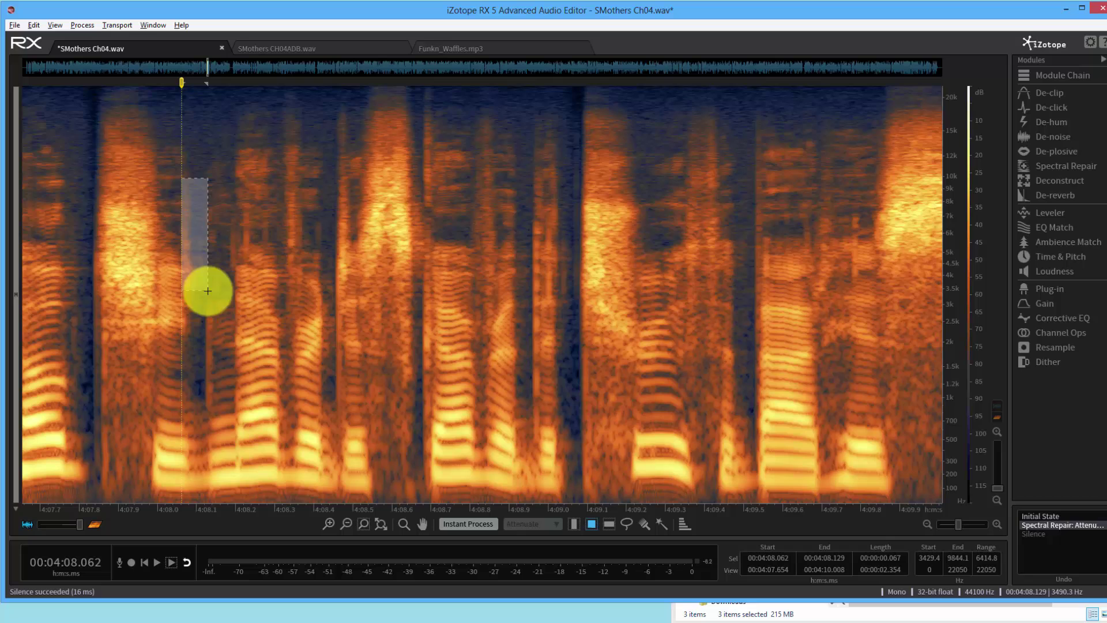
{"action": "left_click", "coordinate": [215, 230]}
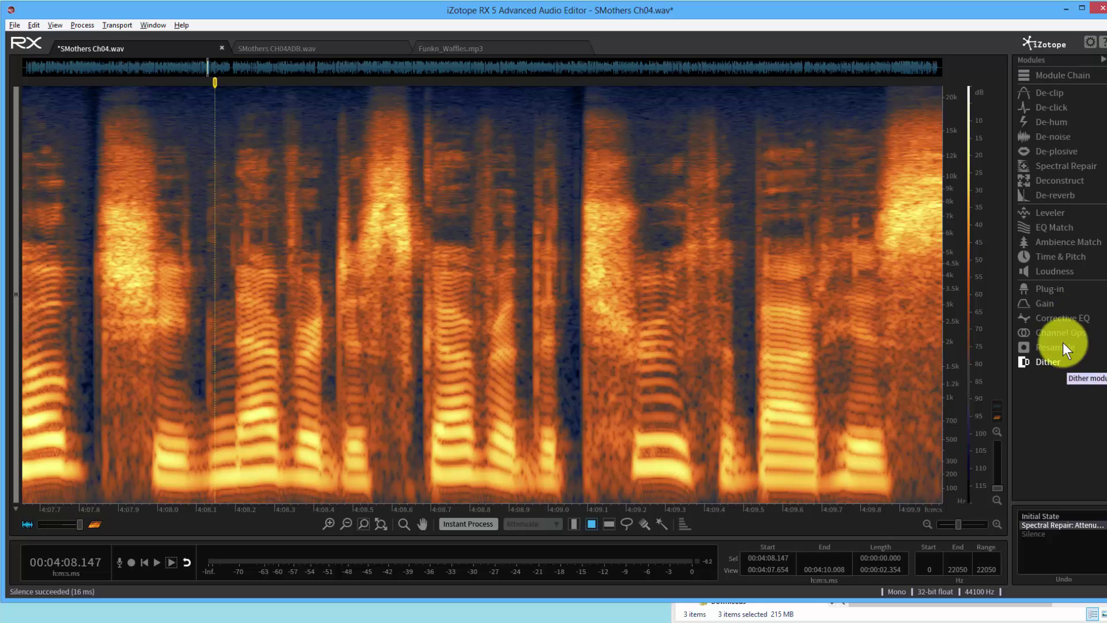
Open the De-click, De-noise and Spectral Repair modules together and move the Spectral Repair window over De-click.
{"action": "left_click", "coordinate": [1051, 108]}
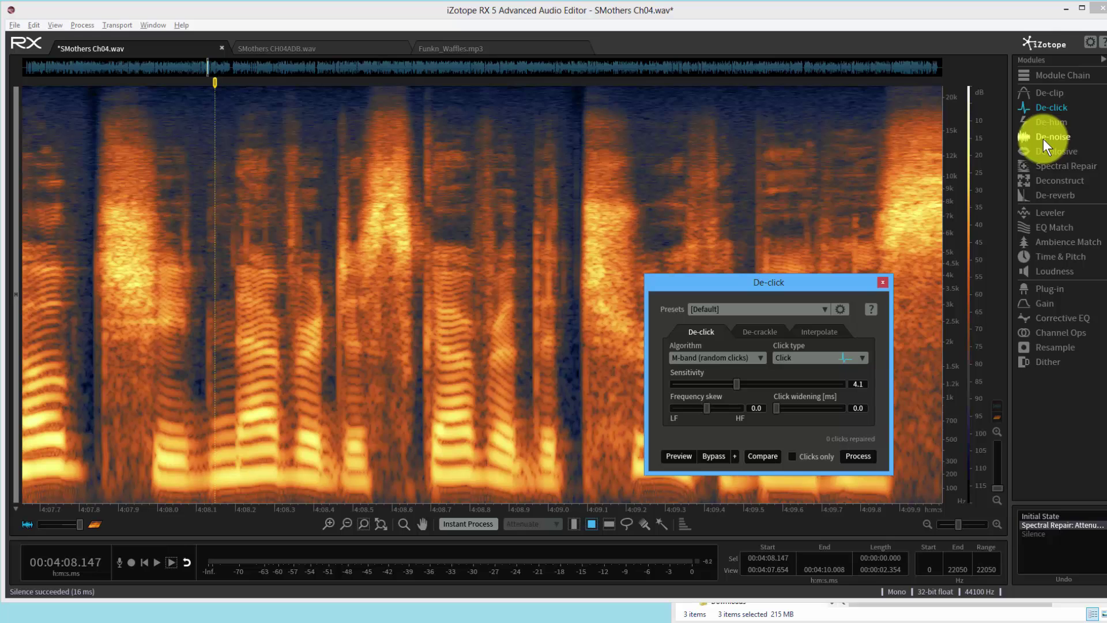
{"action": "left_click", "coordinate": [1044, 138]}
{"action": "left_click", "coordinate": [1061, 167]}
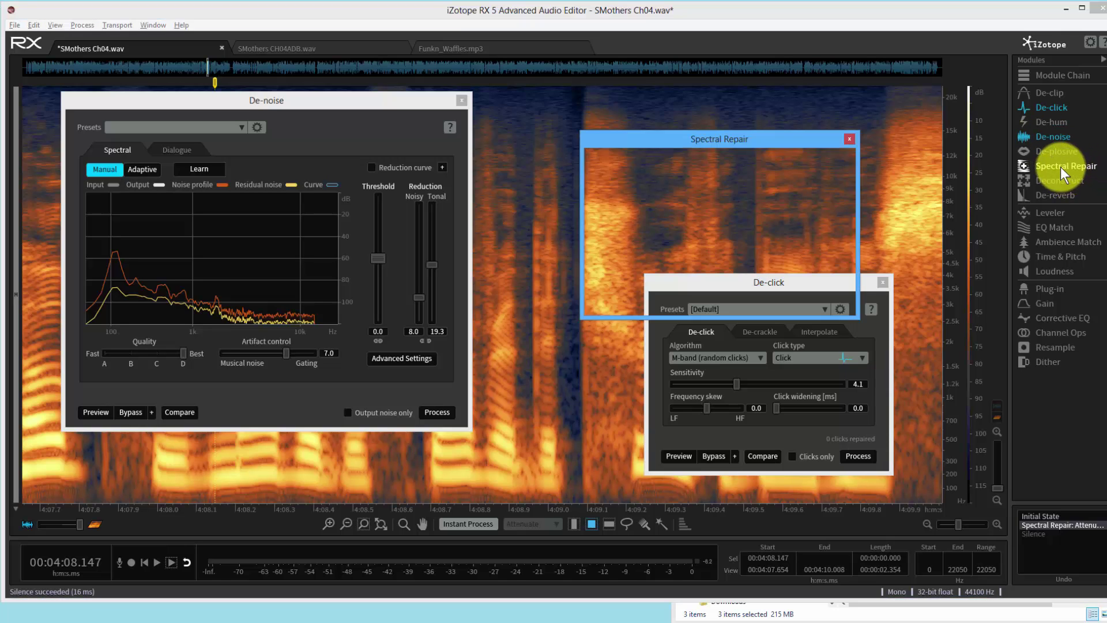
{"action": "left_click_drag", "start_coordinate": [774, 140], "coordinate": [797, 91]}
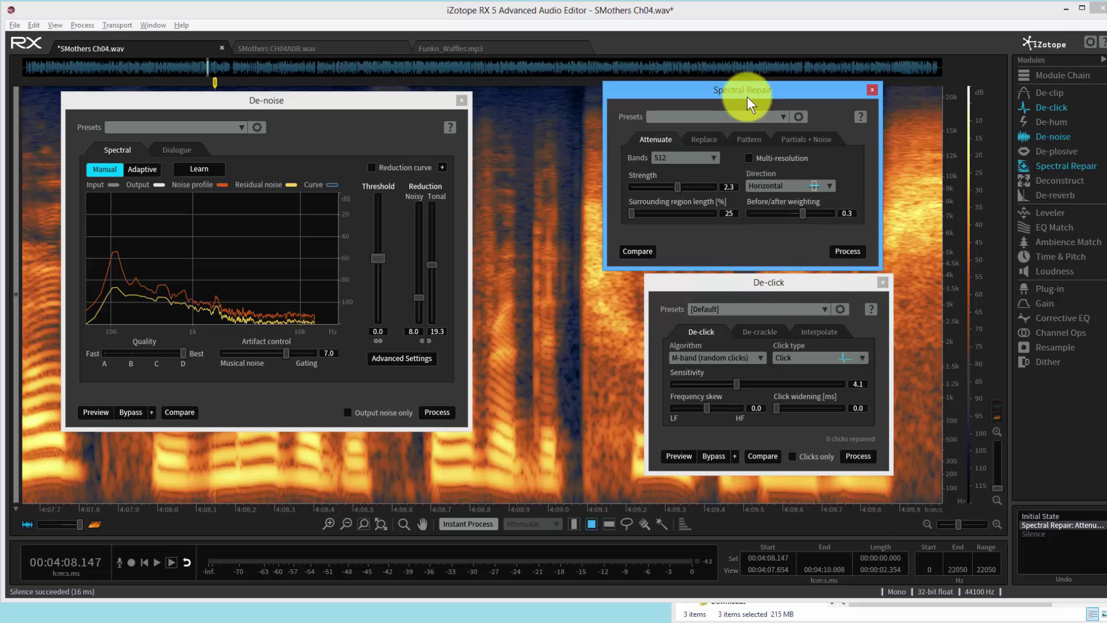
{"action": "left_click_drag", "start_coordinate": [786, 101], "coordinate": [809, 295]}
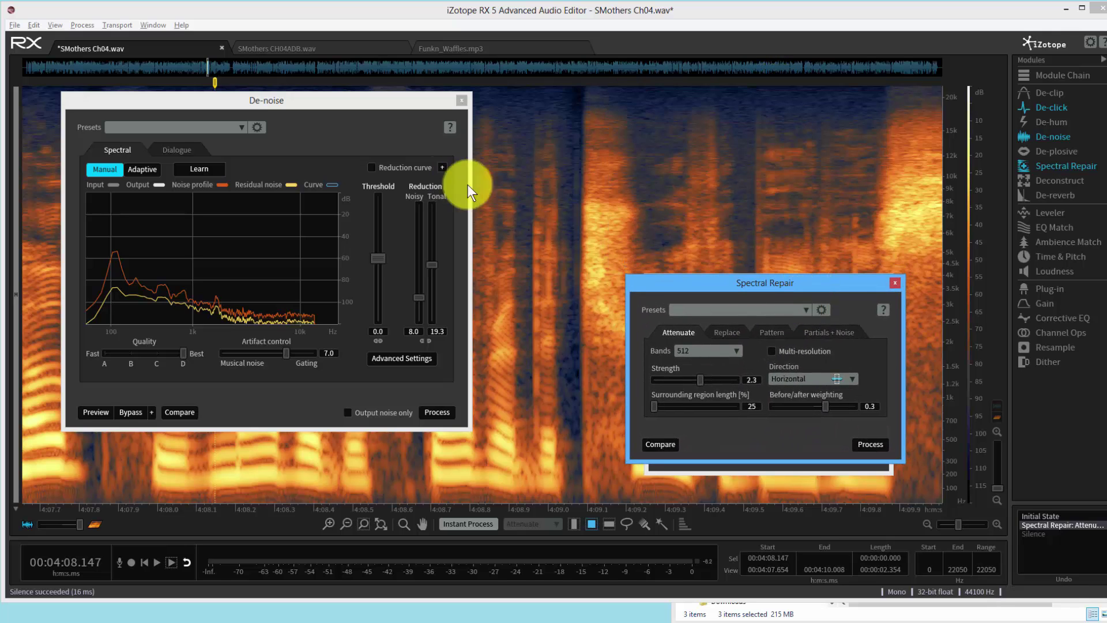
Open the Corrective EQ and Gain modules alongside the other open module windows.
{"action": "left_click", "coordinate": [1056, 317]}
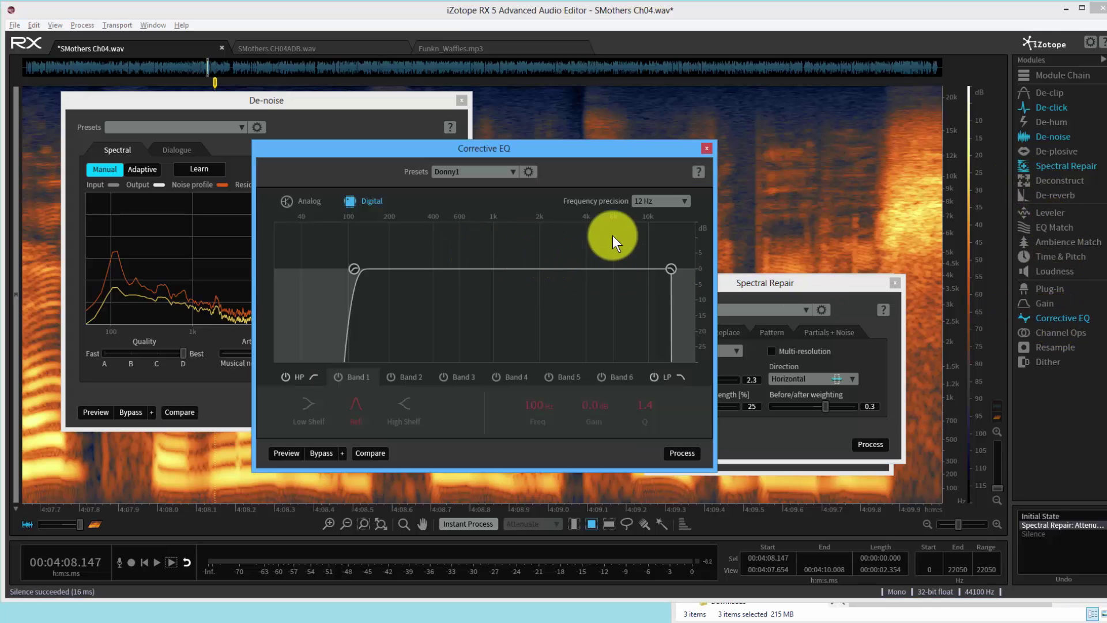
{"action": "left_click", "coordinate": [1046, 304]}
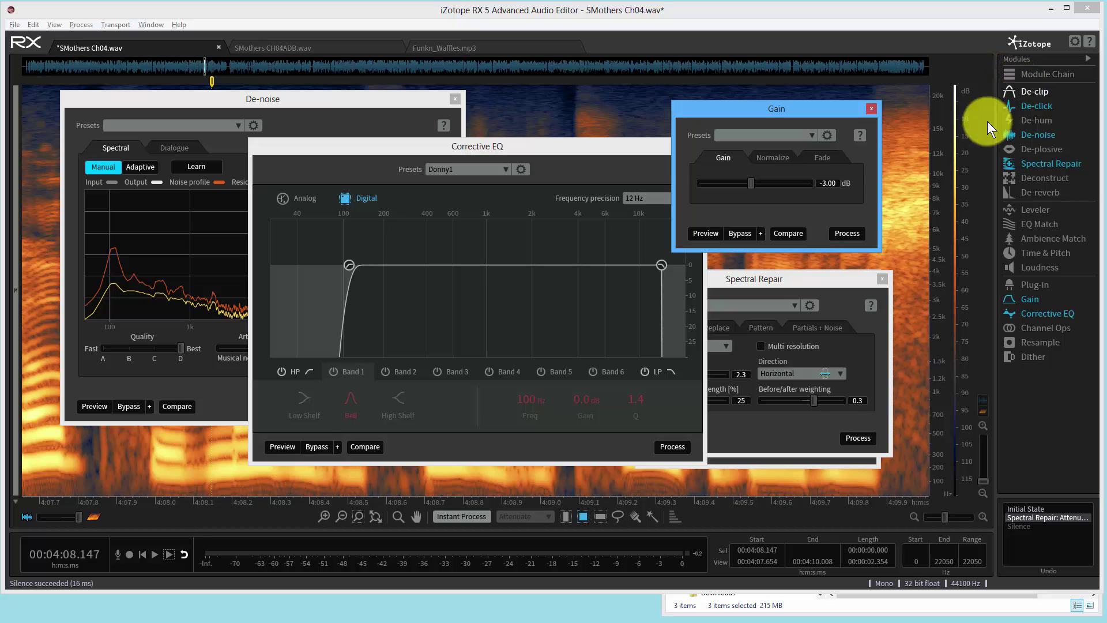
Close the Gain, Spectral Repair and De-click module windows.
{"action": "left_click", "coordinate": [872, 108]}
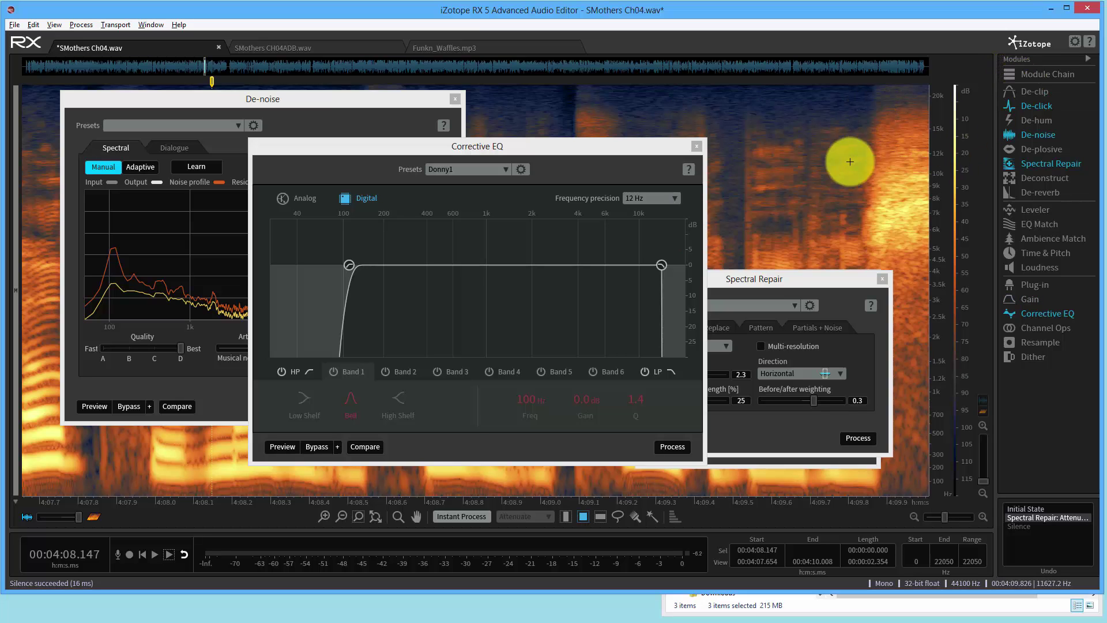
{"action": "left_click", "coordinate": [883, 281]}
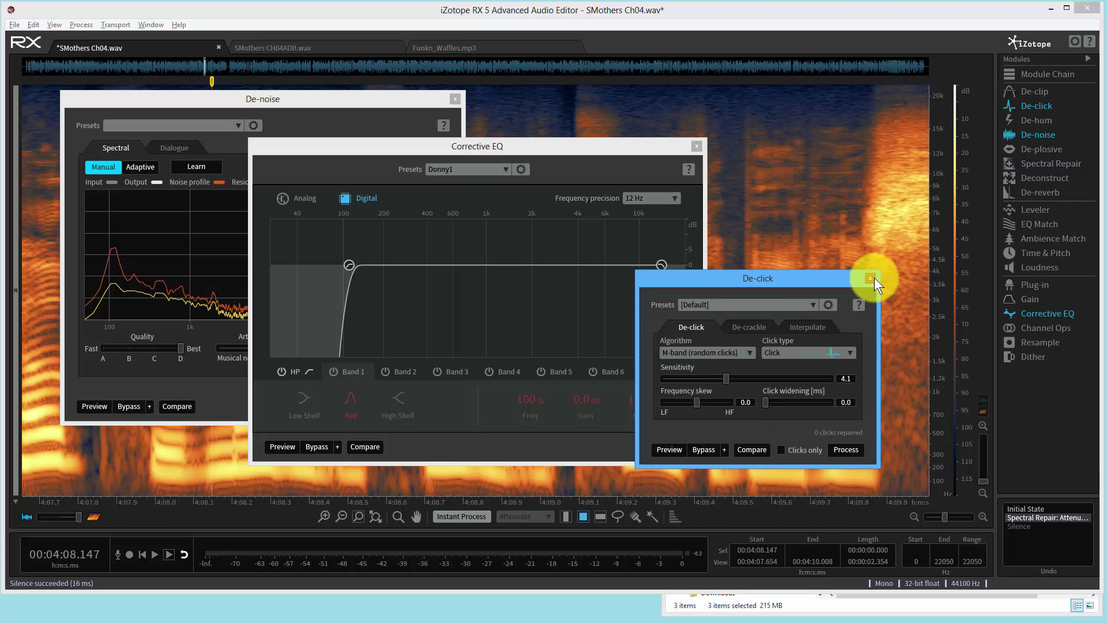
{"action": "left_click", "coordinate": [882, 280]}
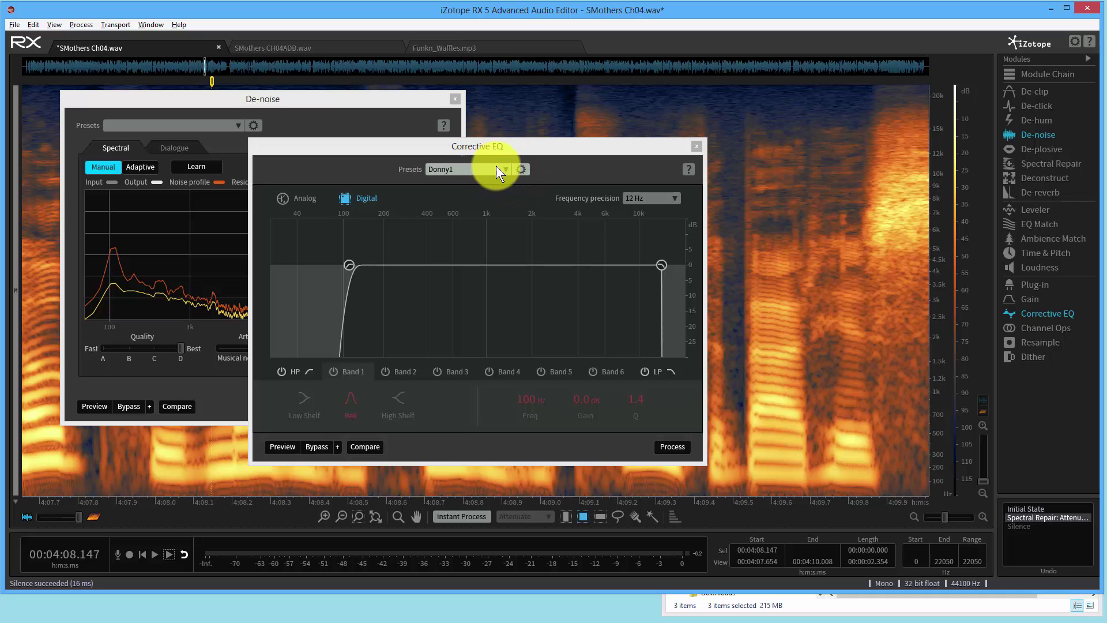
Look through the Corrective EQ preset list, keep the current preset, and close the Corrective EQ and De-noise windows.
{"action": "left_click", "coordinate": [508, 168]}
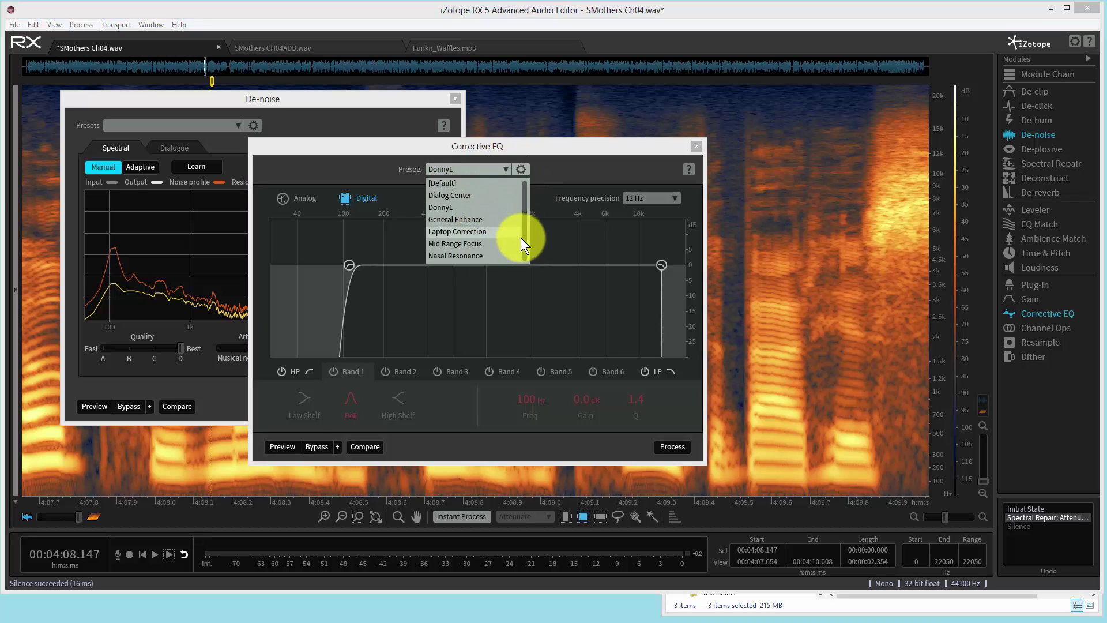
{"action": "scroll", "coordinate": [529, 247], "scroll_direction": "down", "scroll_amount": 5}
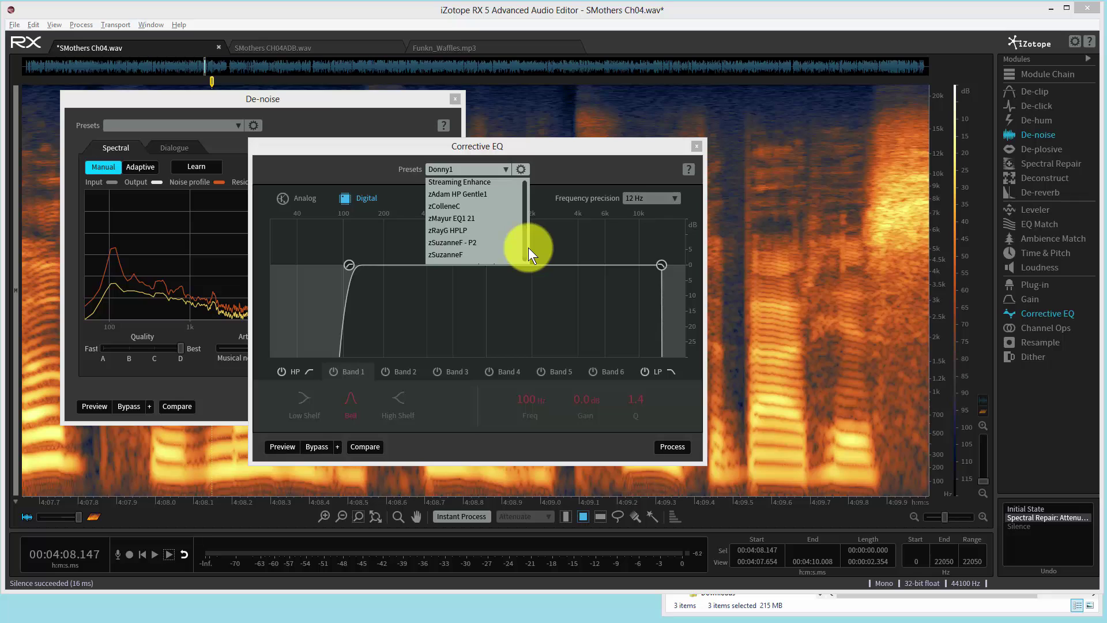
{"action": "scroll", "coordinate": [529, 240], "scroll_direction": "up", "scroll_amount": 5}
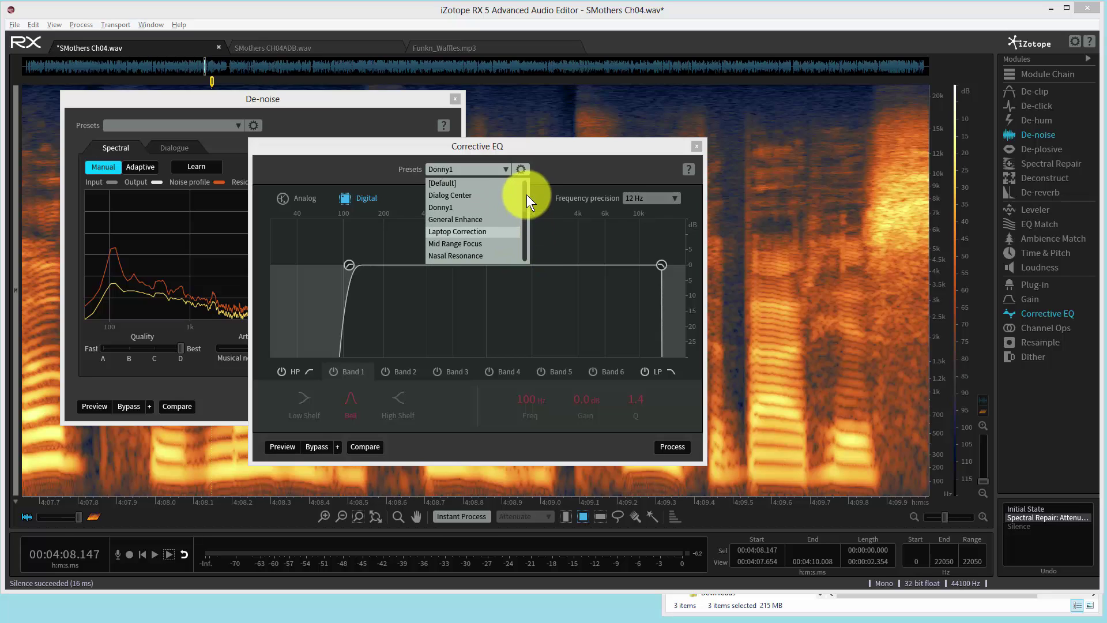
{"action": "left_click", "coordinate": [446, 207]}
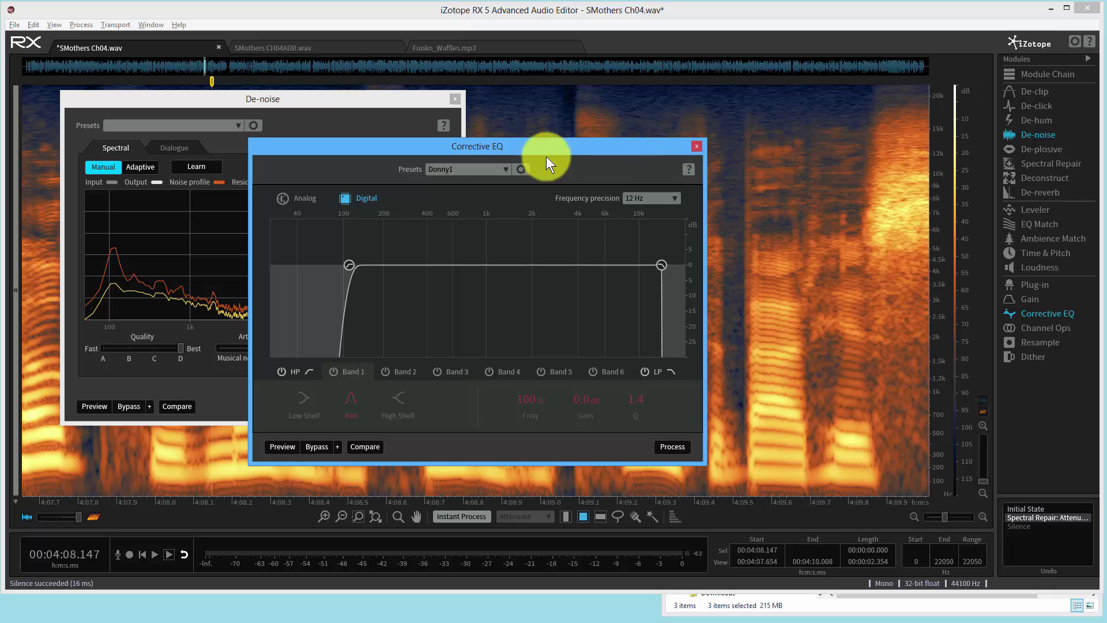
{"action": "left_click", "coordinate": [698, 146]}
{"action": "left_click", "coordinate": [455, 99]}
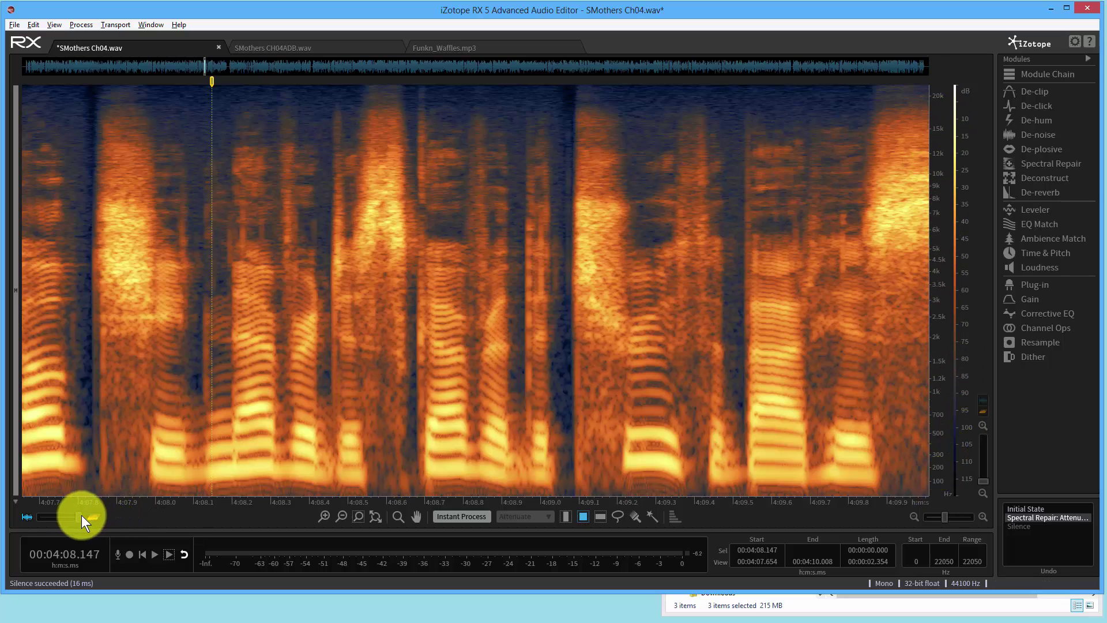
Show only the waveform in the editor display, and return the display to the full spectrogram.
{"action": "left_click_drag", "start_coordinate": [81, 514], "coordinate": [28, 513]}
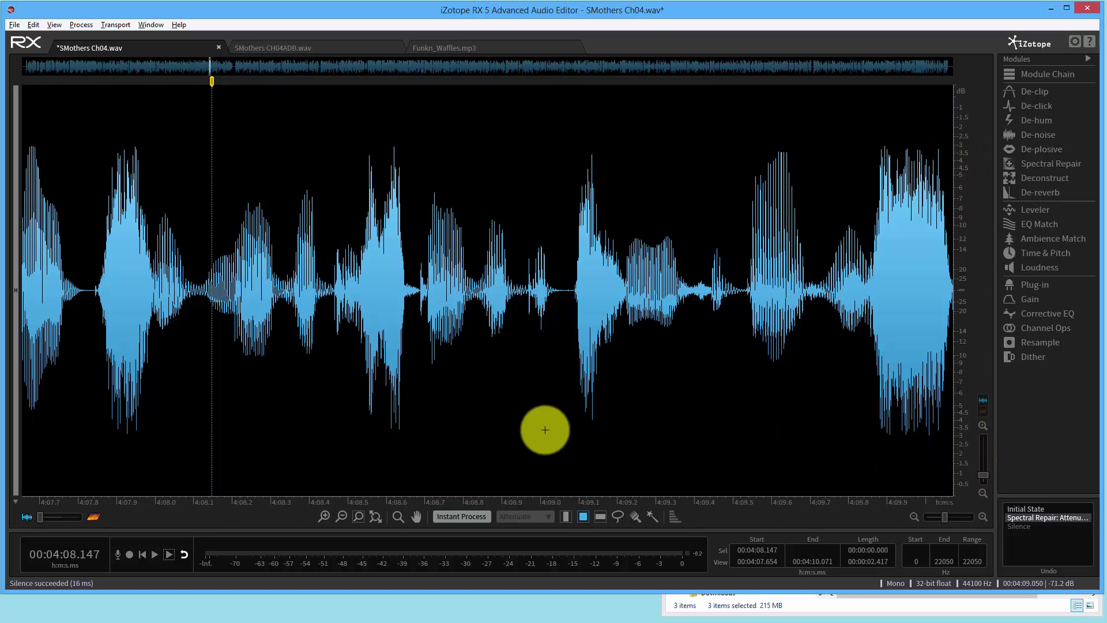
{"action": "left_click", "coordinate": [93, 517]}
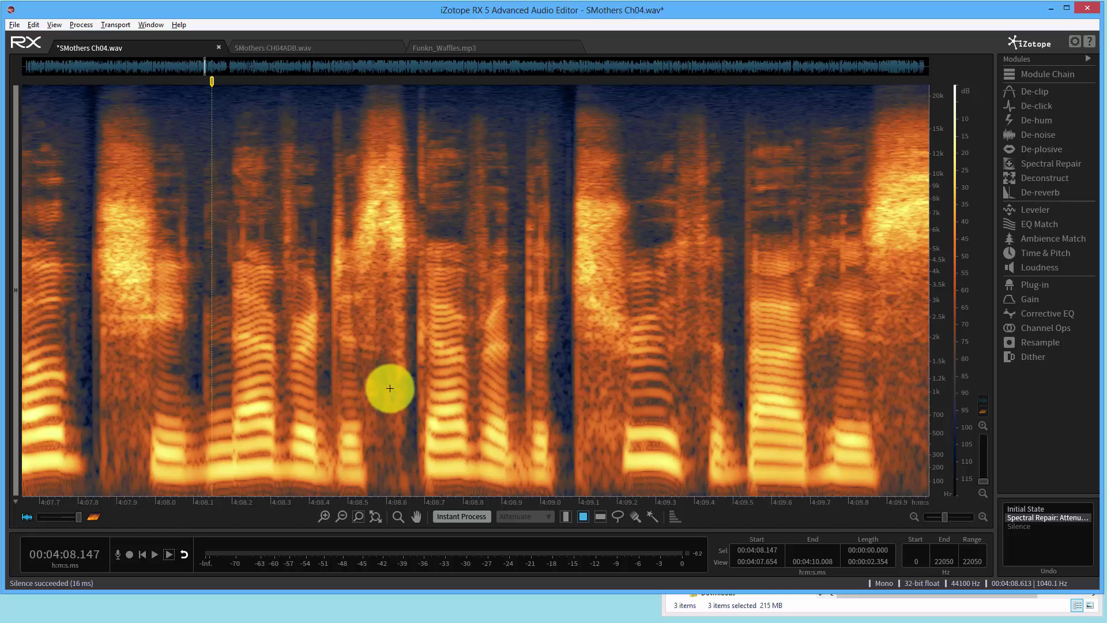
Play the audio from about 4:08.56 and stop playback.
{"action": "left_click", "coordinate": [370, 384]}
{"action": "key", "text": "space"}
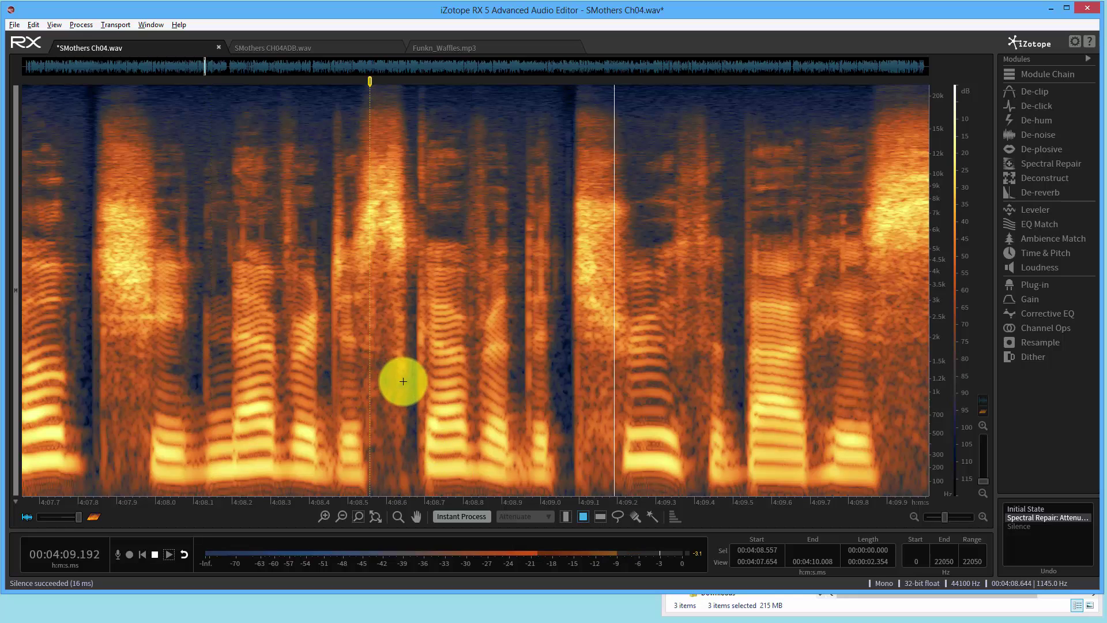
{"action": "key", "text": "space"}
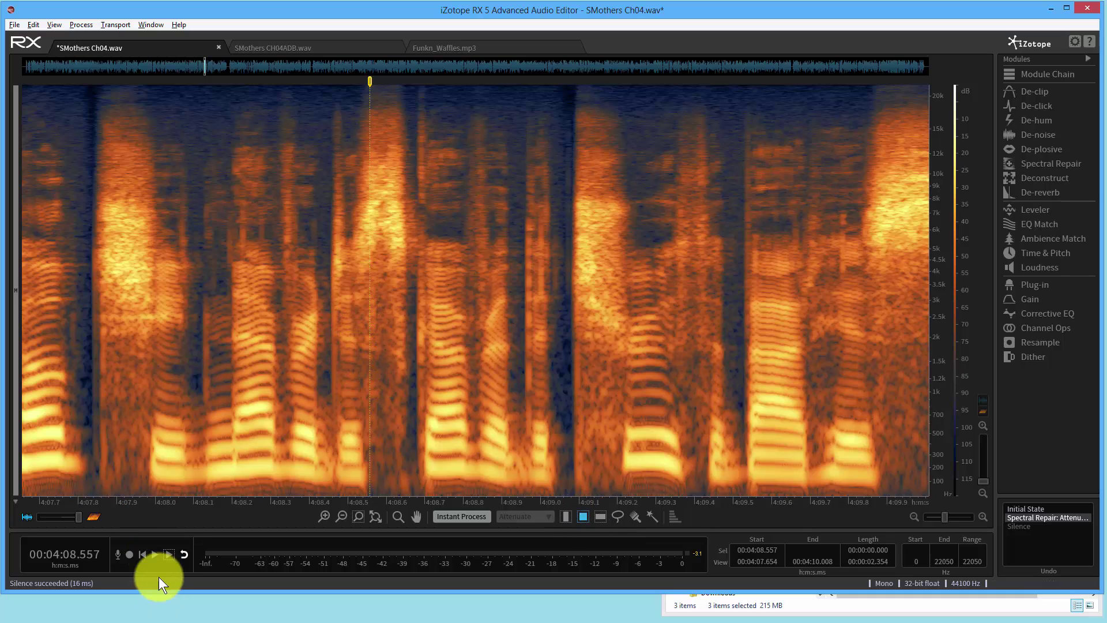
Make a time-only selection from about 4:08.45 to 4:08.86 across all frequencies and play it.
{"action": "left_click", "coordinate": [345, 392]}
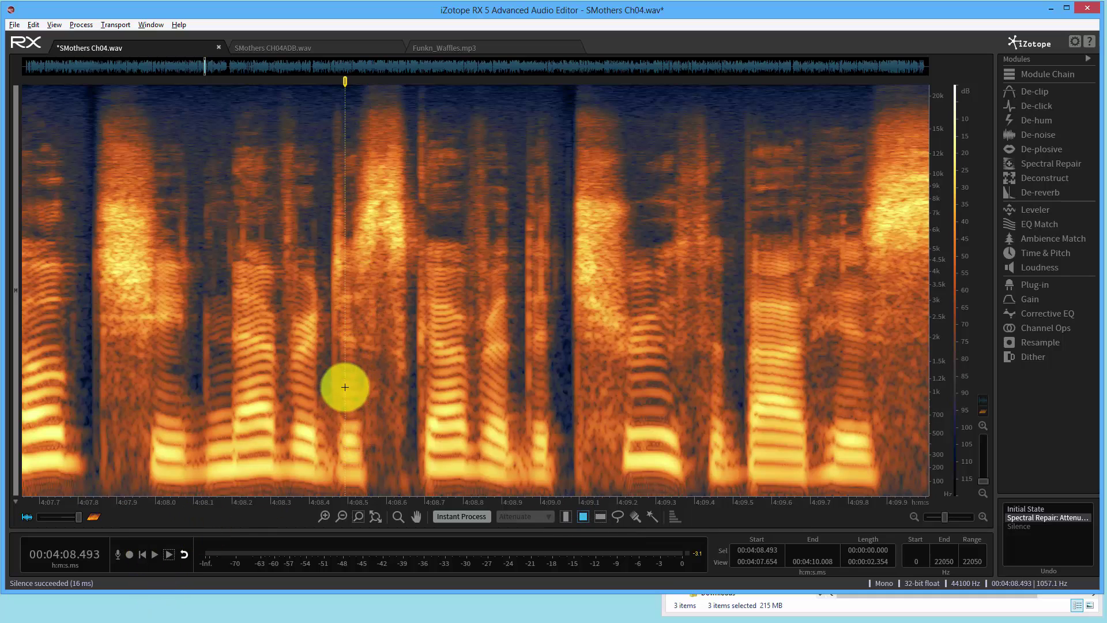
{"action": "left_click", "coordinate": [566, 517]}
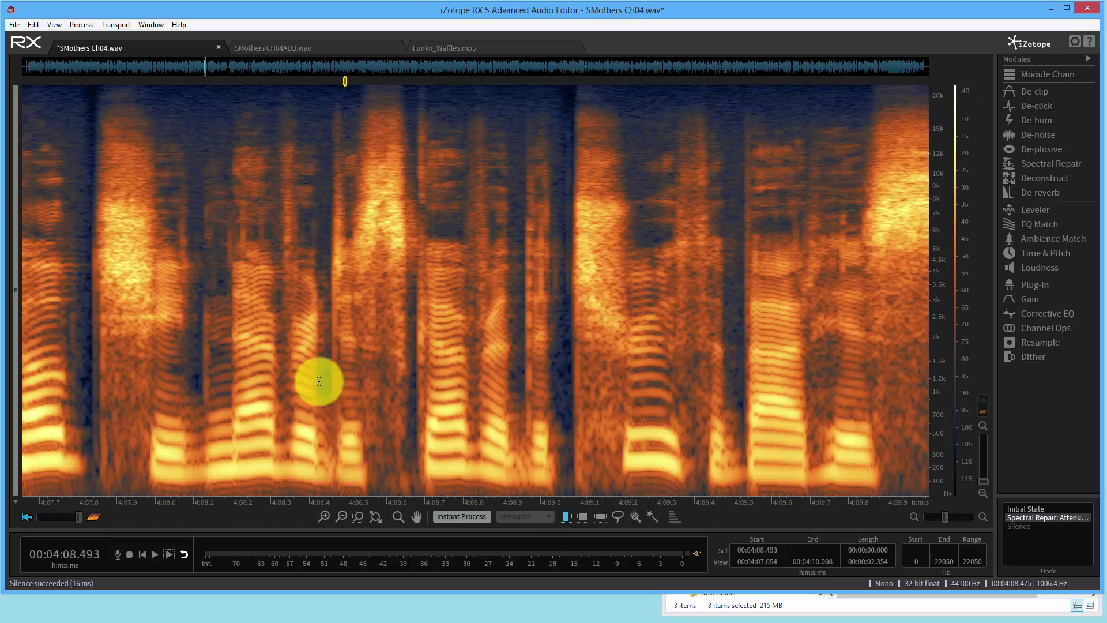
{"action": "left_click_drag", "start_coordinate": [327, 370], "coordinate": [486, 369]}
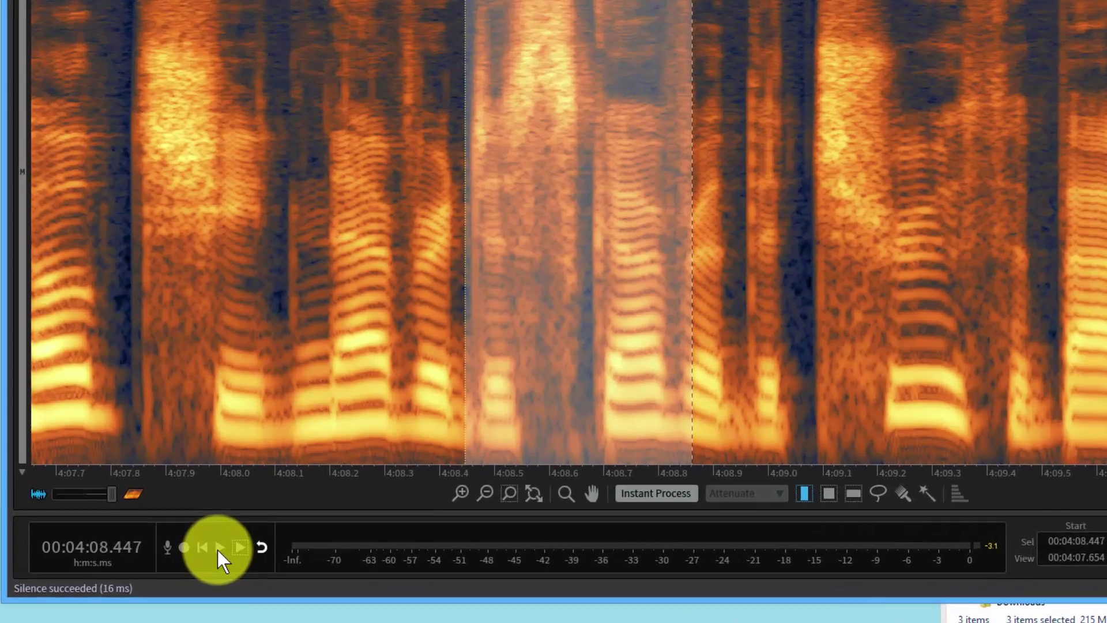
{"action": "left_click", "coordinate": [155, 555]}
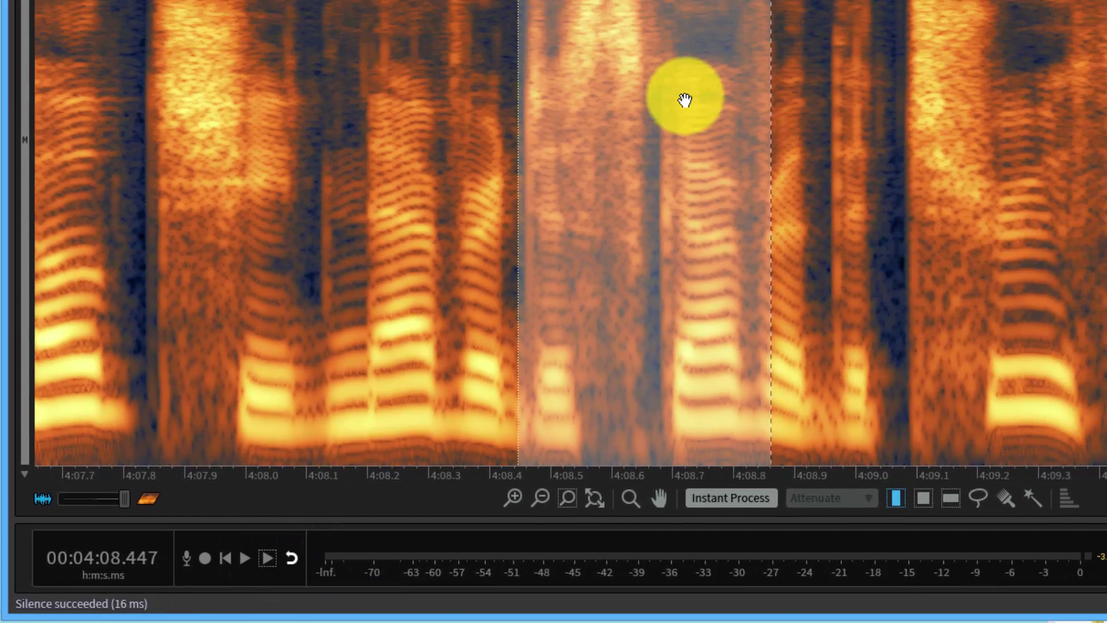
Replace the selection with a time-frequency one at about 4:08.45–4:08.79 below 3853 Hz, and play only its frequencies.
{"action": "left_click", "coordinate": [685, 99]}
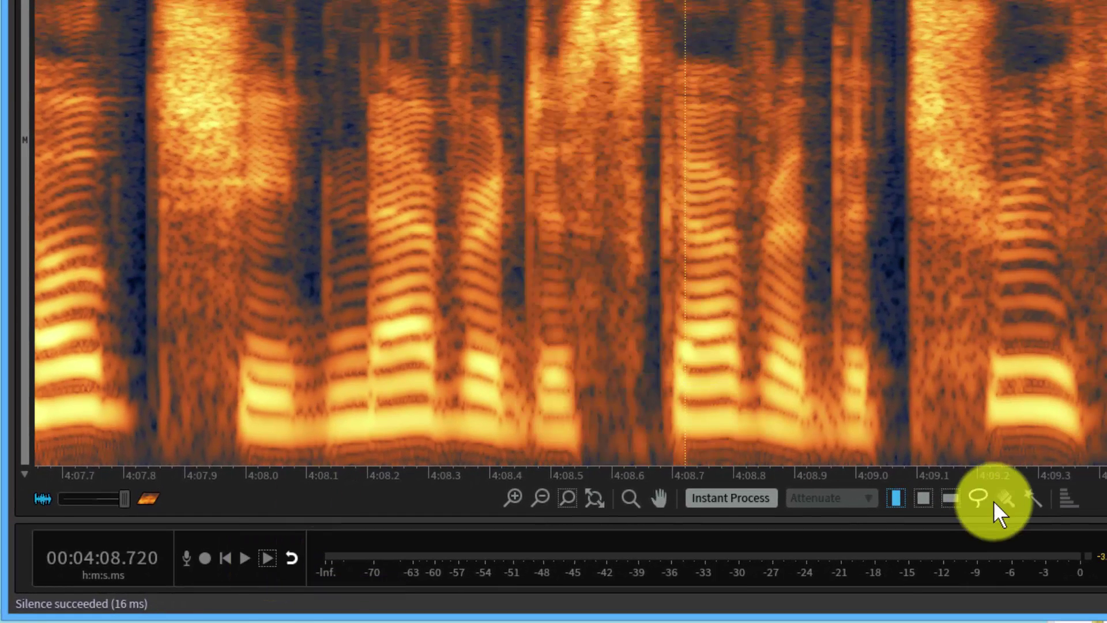
{"action": "left_click", "coordinate": [922, 496]}
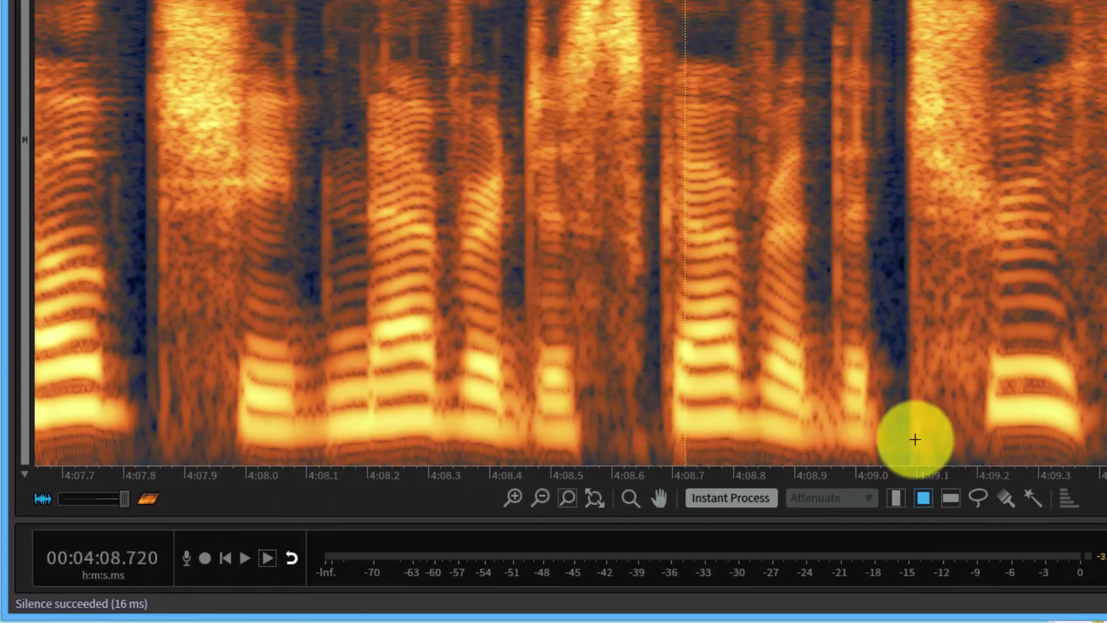
{"action": "left_click_drag", "start_coordinate": [521, 115], "coordinate": [726, 465]}
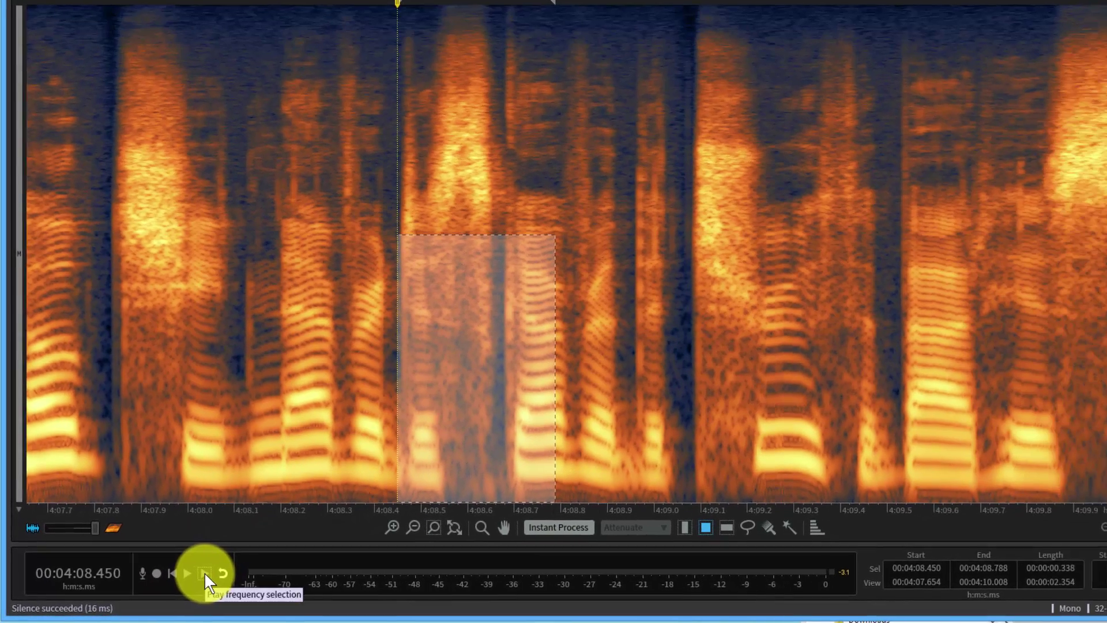
{"action": "left_click", "coordinate": [205, 572]}
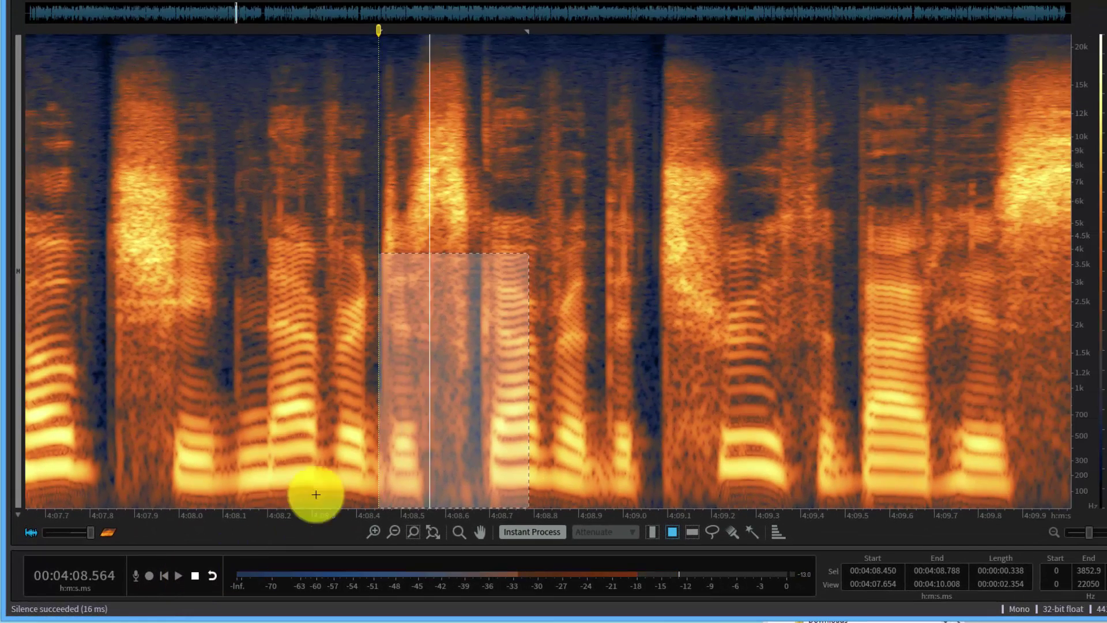
Lower the playing selection's upper frequency edge to about 1644 Hz, extend its end time, and clear the selection.
{"action": "left_click_drag", "start_coordinate": [462, 236], "coordinate": [478, 332]}
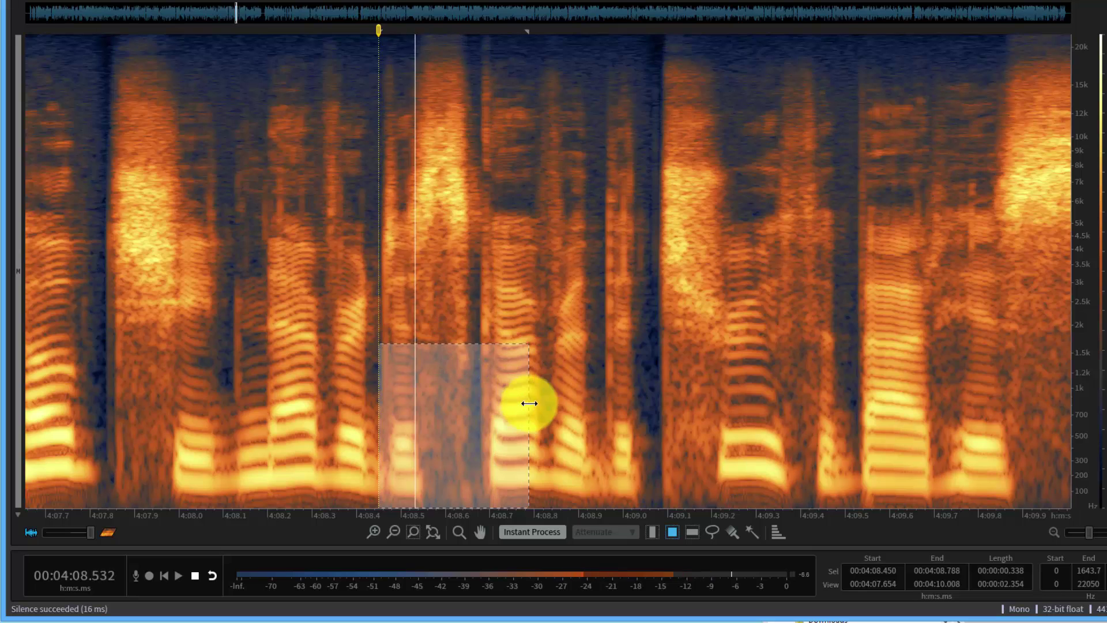
{"action": "left_click_drag", "start_coordinate": [529, 404], "coordinate": [700, 421]}
{"action": "left_click", "coordinate": [507, 342]}
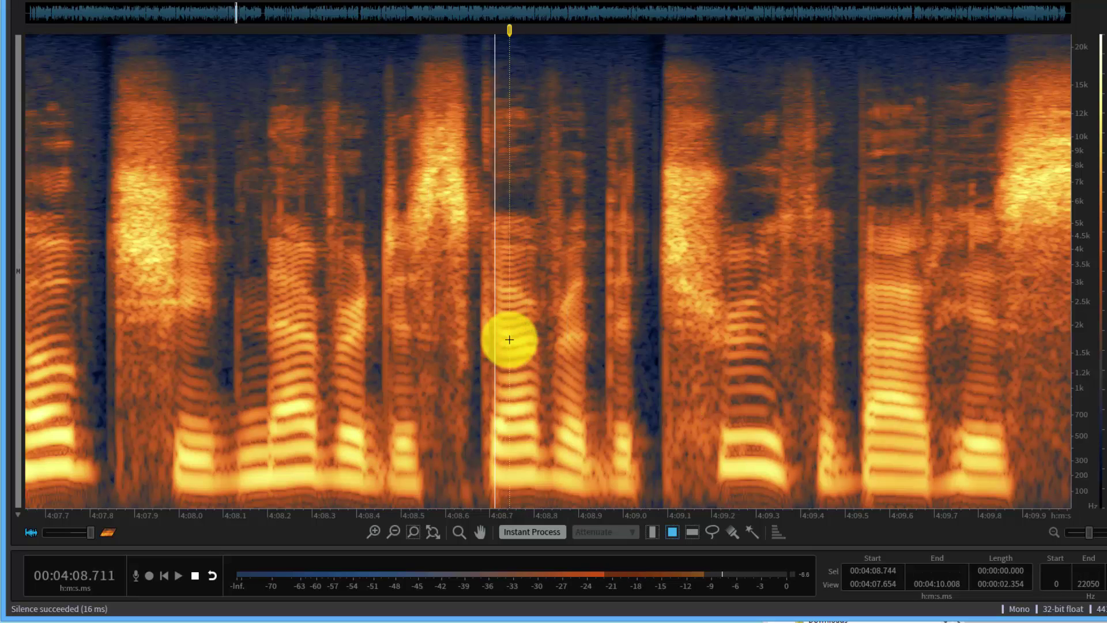
Select about 4:08.36–4:09.08 between 153 and 1543 Hz, reshape and move it to about 30–677 Hz during playback, and stop playback.
{"action": "left_click_drag", "start_coordinate": [337, 350], "coordinate": [658, 481]}
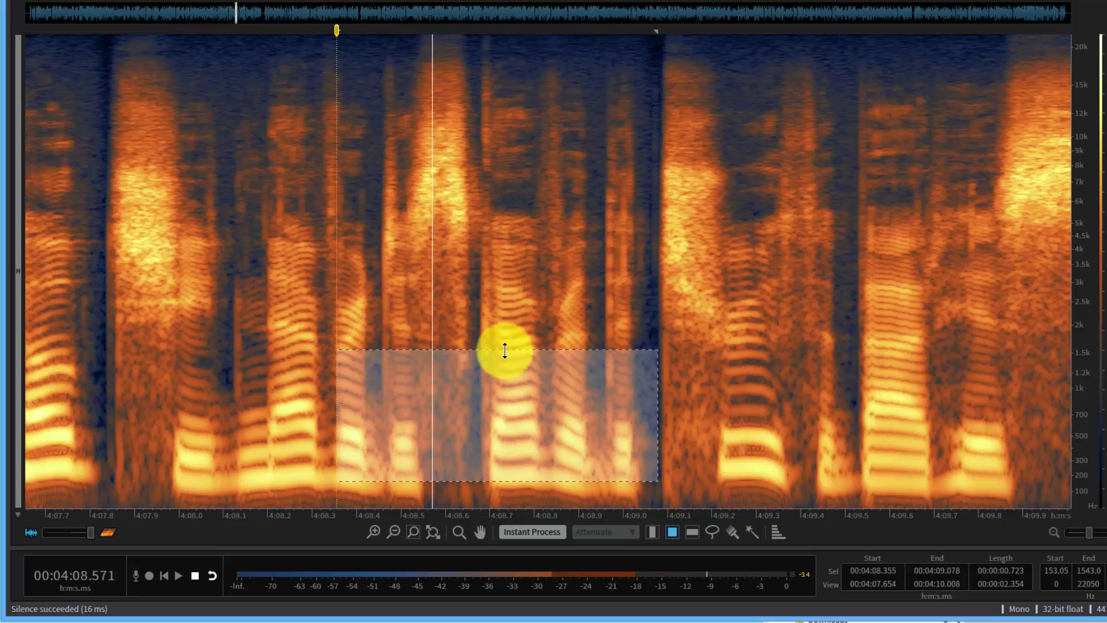
{"action": "left_click_drag", "start_coordinate": [504, 350], "coordinate": [499, 314]}
{"action": "left_click_drag", "start_coordinate": [517, 379], "coordinate": [522, 425]}
{"action": "left_click_drag", "start_coordinate": [540, 384], "coordinate": [536, 419]}
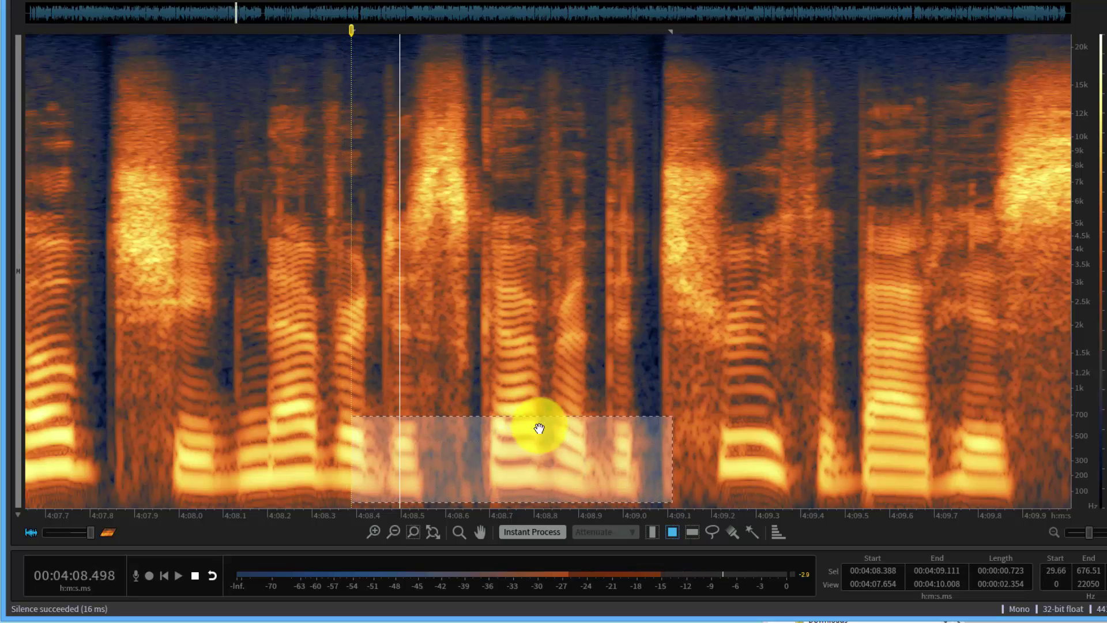
{"action": "left_click", "coordinate": [196, 574]}
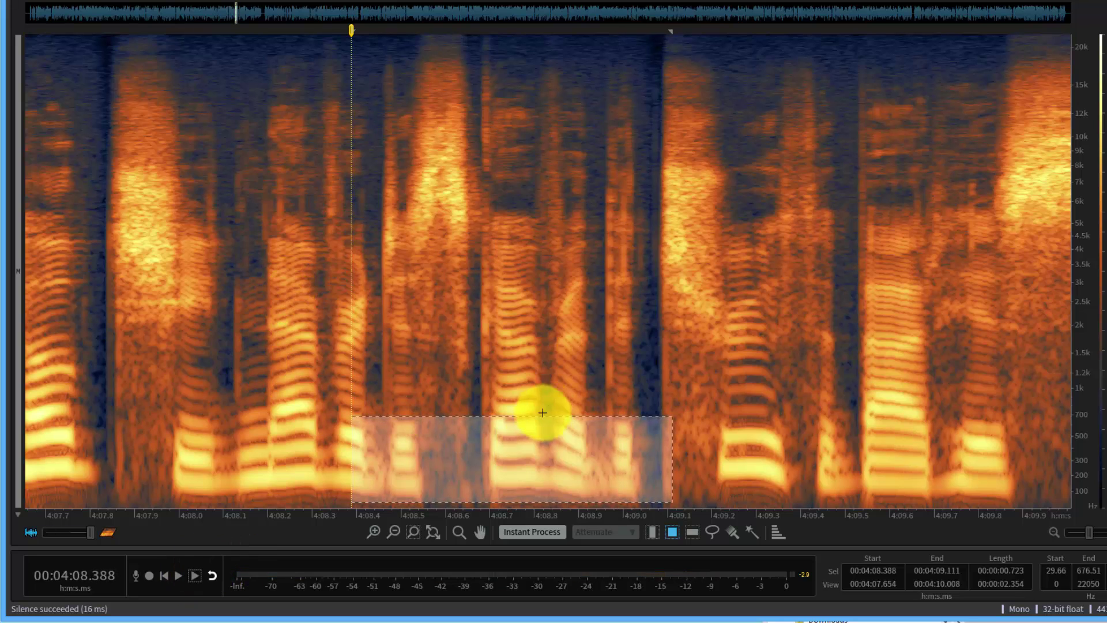
Resize and move the selection to about 4:08.05–4:08.78 between 10211 and 19485 Hz, and play only its frequencies.
{"action": "left_click_drag", "start_coordinate": [522, 418], "coordinate": [532, 225]}
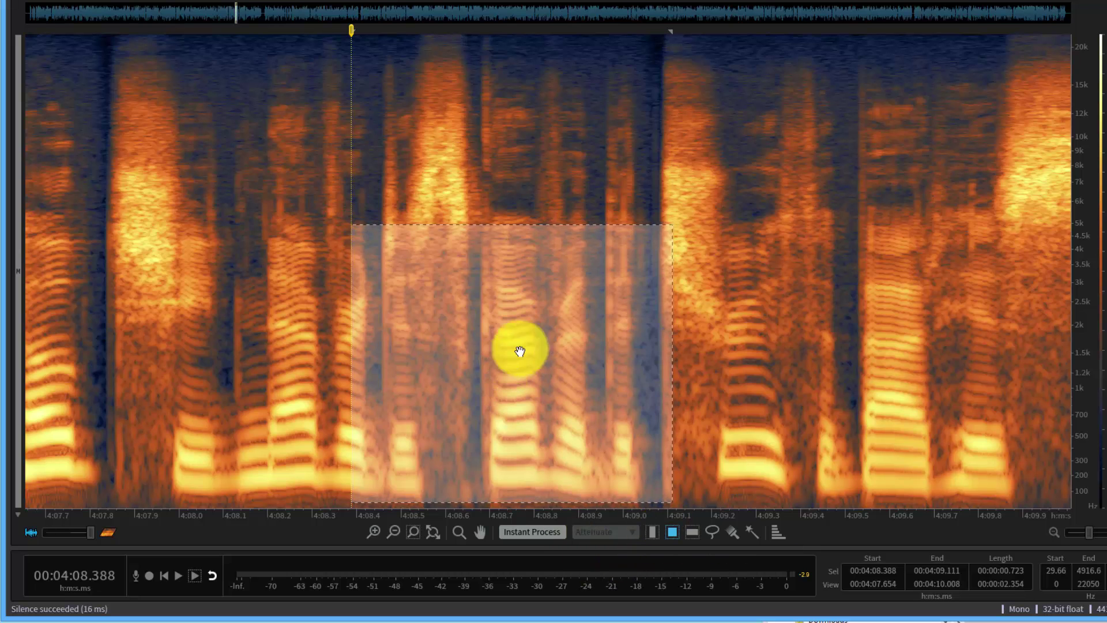
{"action": "left_click_drag", "start_coordinate": [517, 348], "coordinate": [369, 254]}
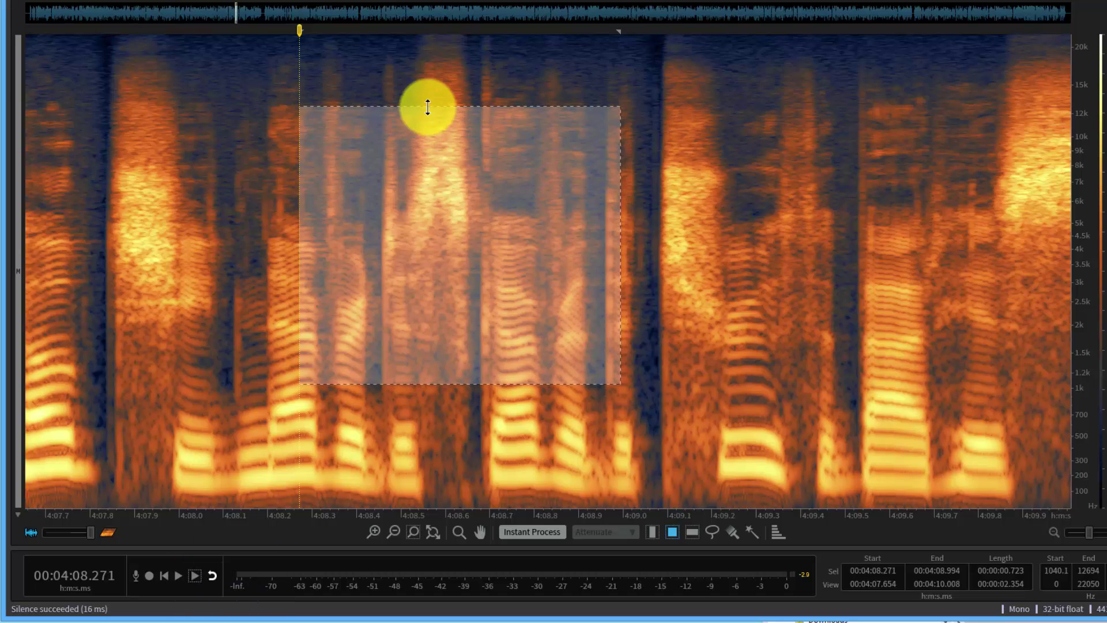
{"action": "left_click_drag", "start_coordinate": [427, 106], "coordinate": [477, 339]}
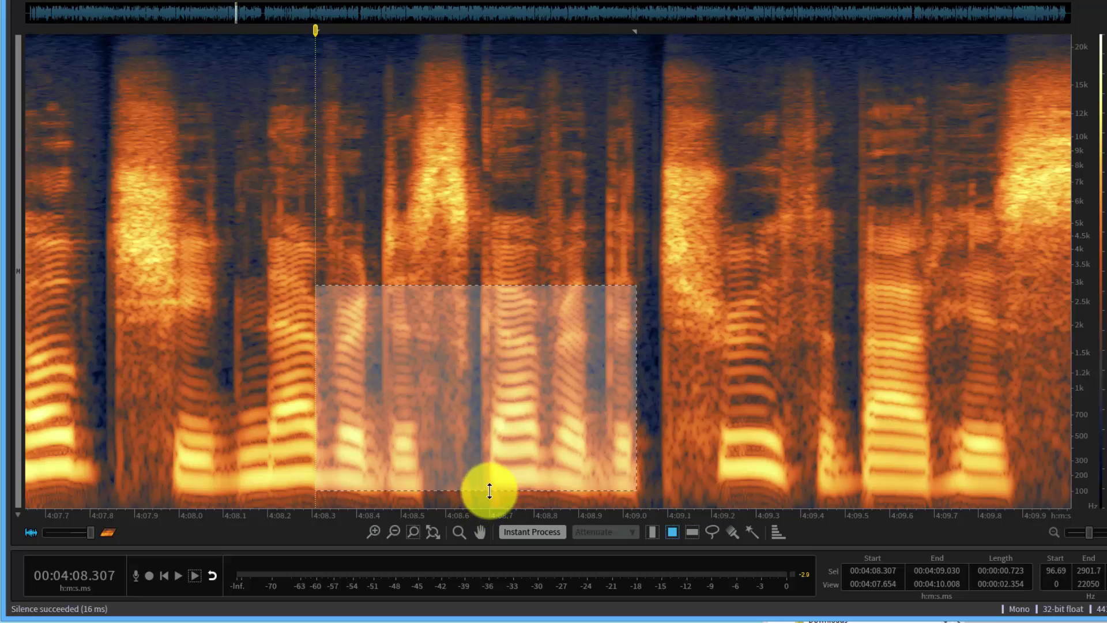
{"action": "left_click_drag", "start_coordinate": [494, 427], "coordinate": [509, 206]}
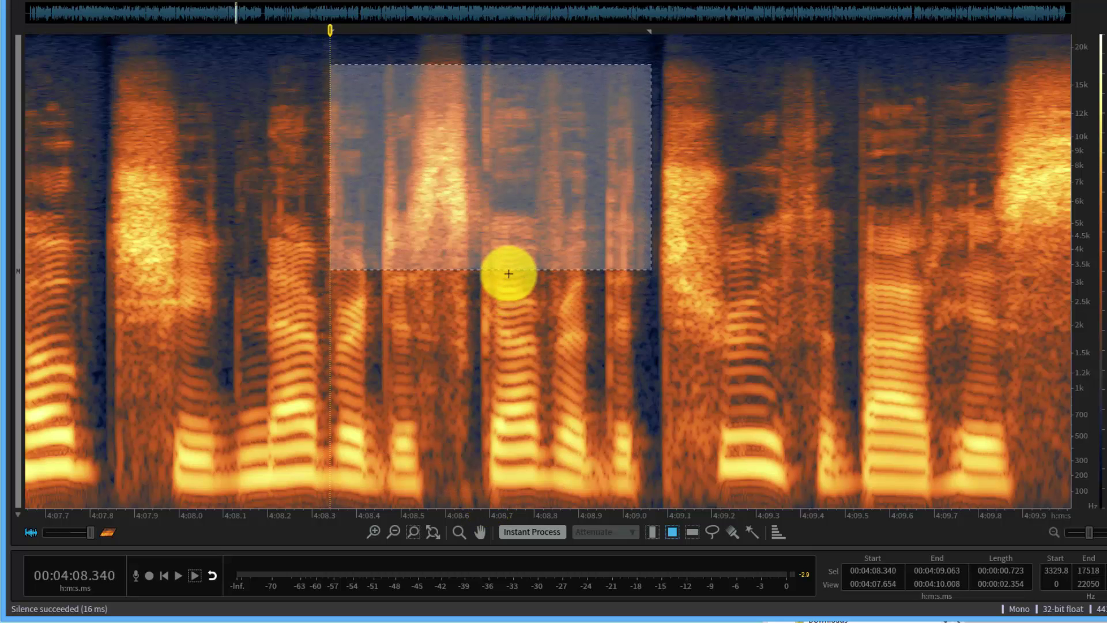
{"action": "left_click_drag", "start_coordinate": [511, 268], "coordinate": [391, 110]}
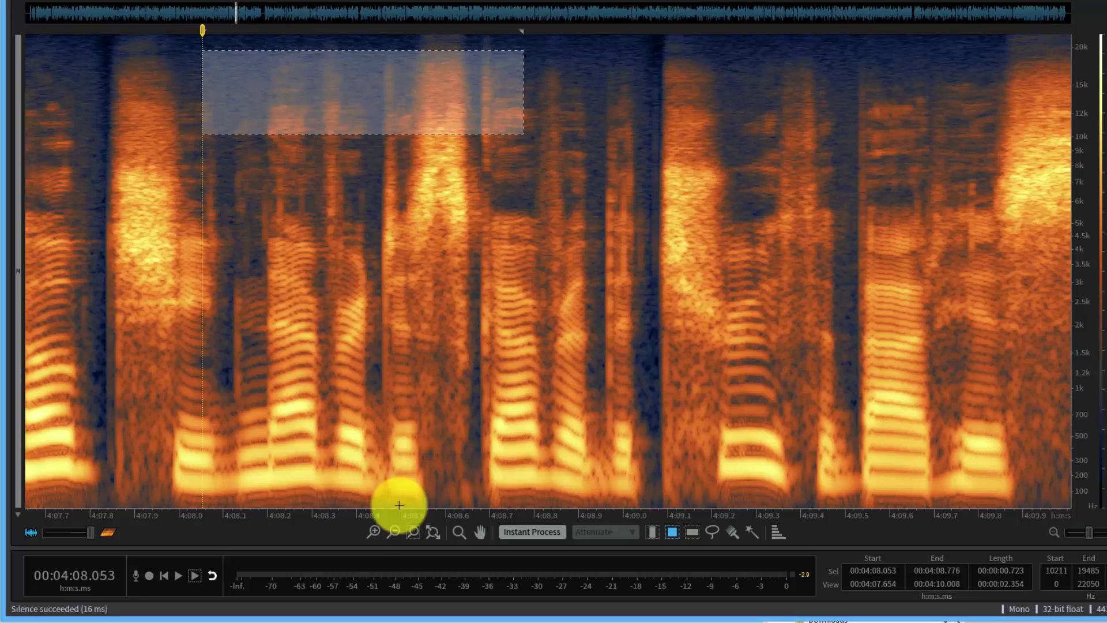
{"action": "left_click", "coordinate": [189, 576]}
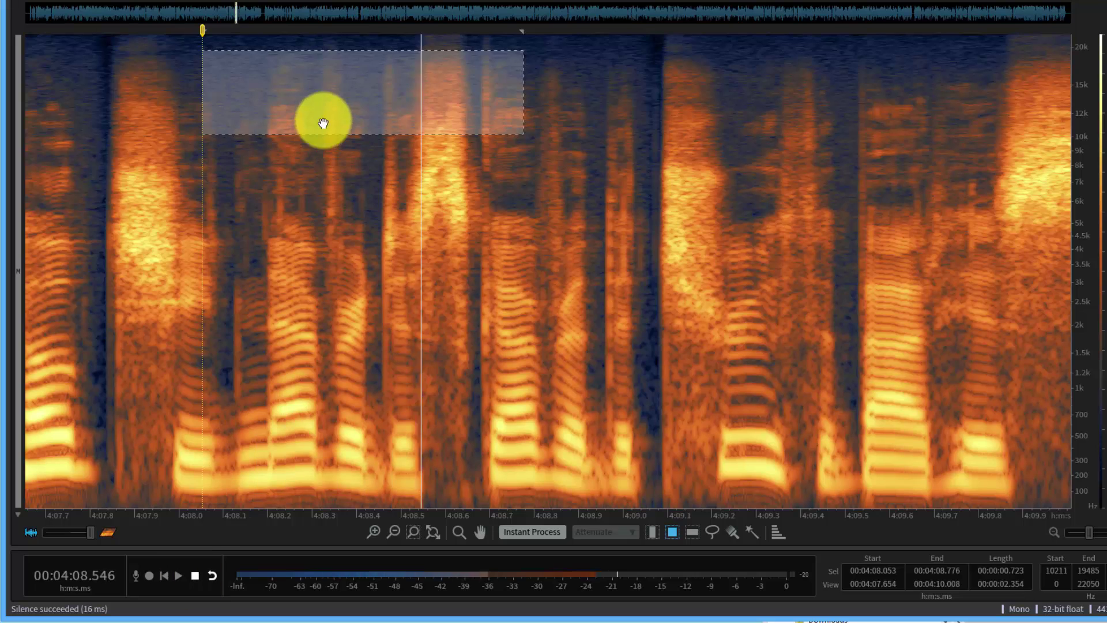
Move the playing selection to about 4:09.29–4:10.02 between 5646 and 11040 Hz, and clear it.
{"action": "left_click_drag", "start_coordinate": [323, 117], "coordinate": [942, 178]}
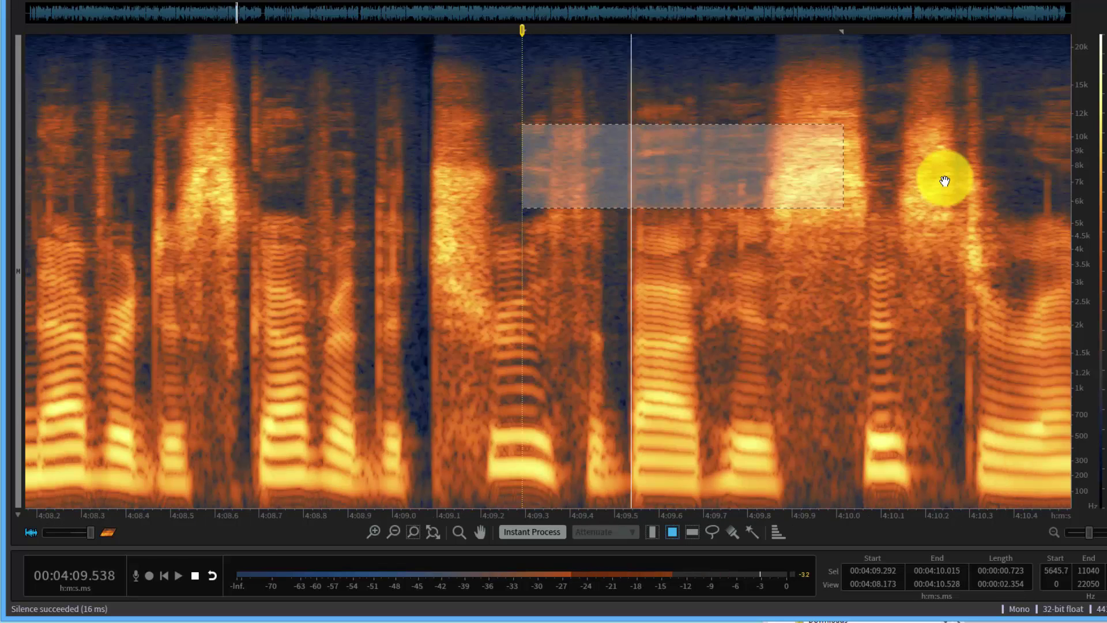
{"action": "left_click", "coordinate": [922, 176]}
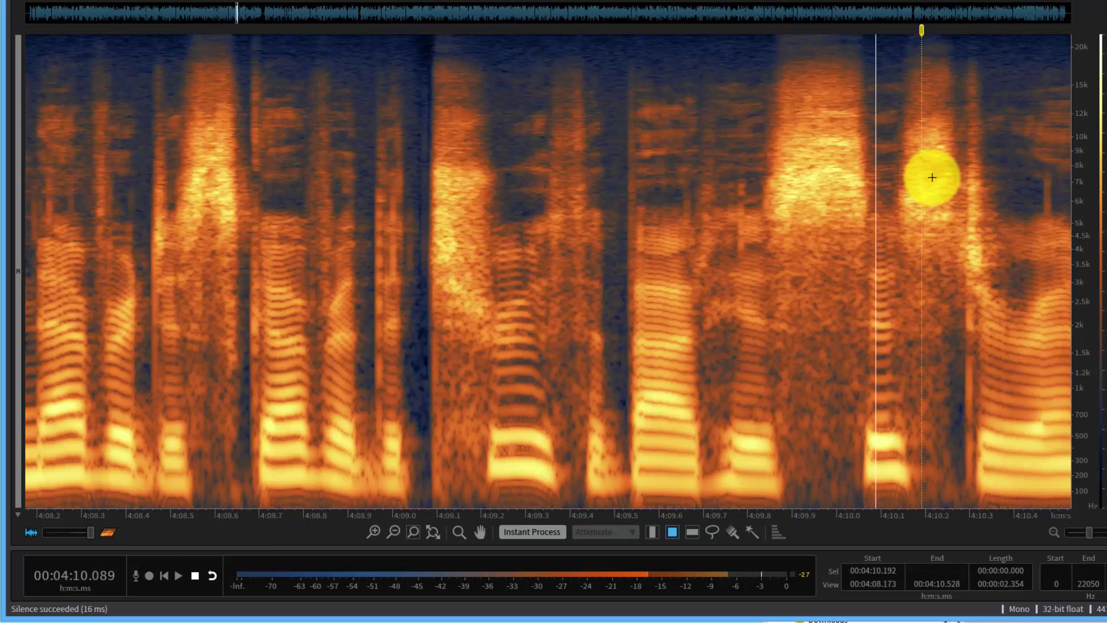
{"action": "left_click", "coordinate": [863, 201]}
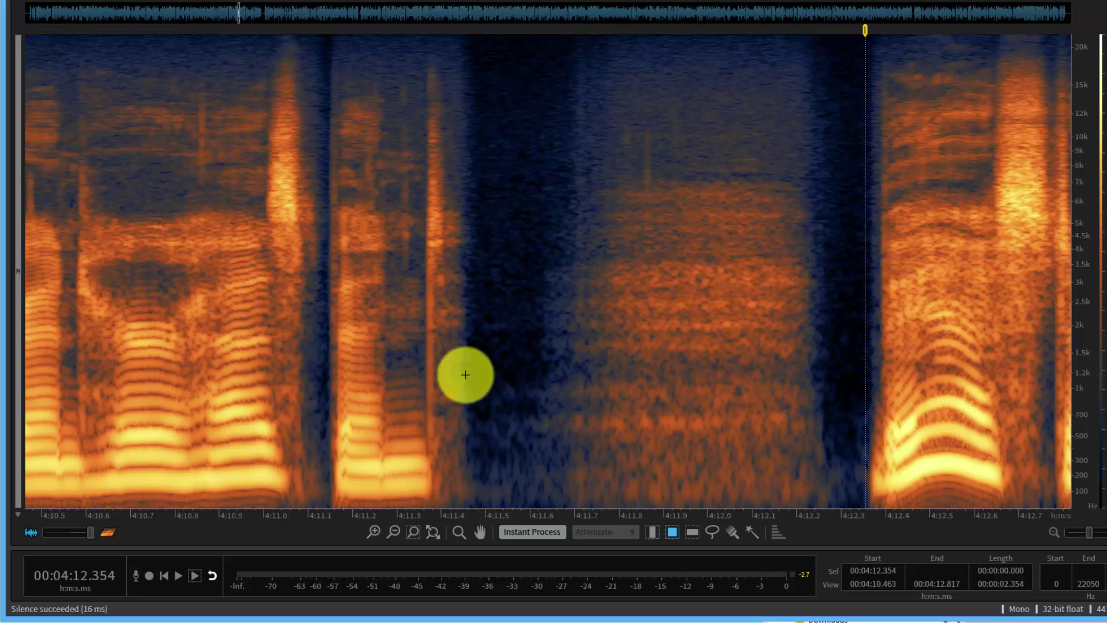
Select the bright sibilant at about 4:09.86–4:10.08 between 3350 and 13228 Hz, play it, and extend its start to 4:09.82.
{"action": "left_click_drag", "start_coordinate": [252, 519], "coordinate": [1016, 502]}
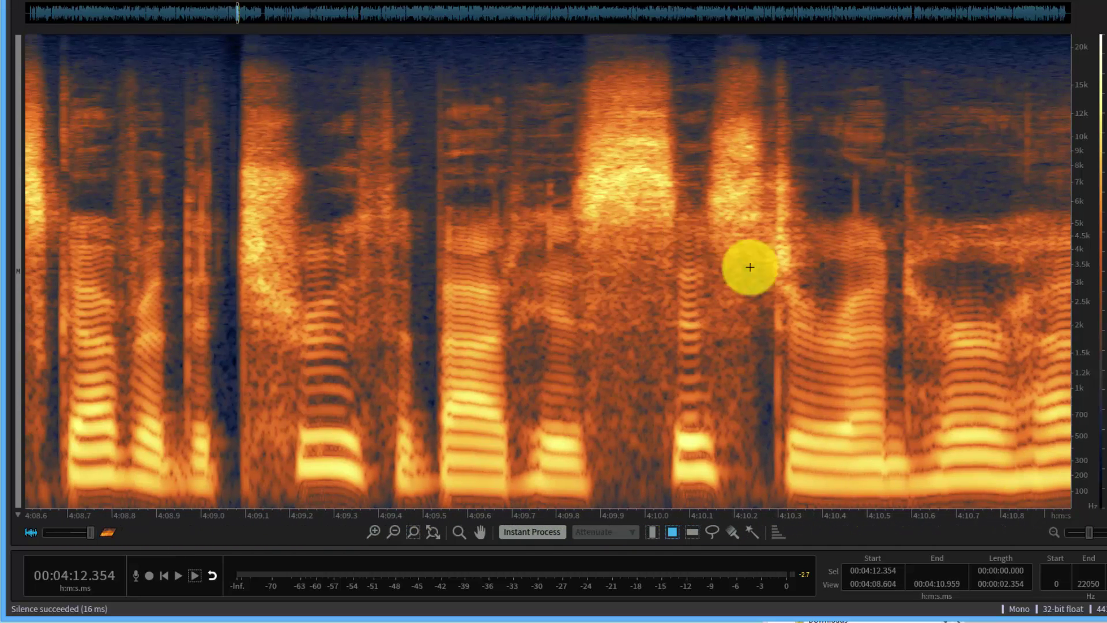
{"action": "left_click_drag", "start_coordinate": [581, 101], "coordinate": [681, 269]}
{"action": "key", "text": "space"}
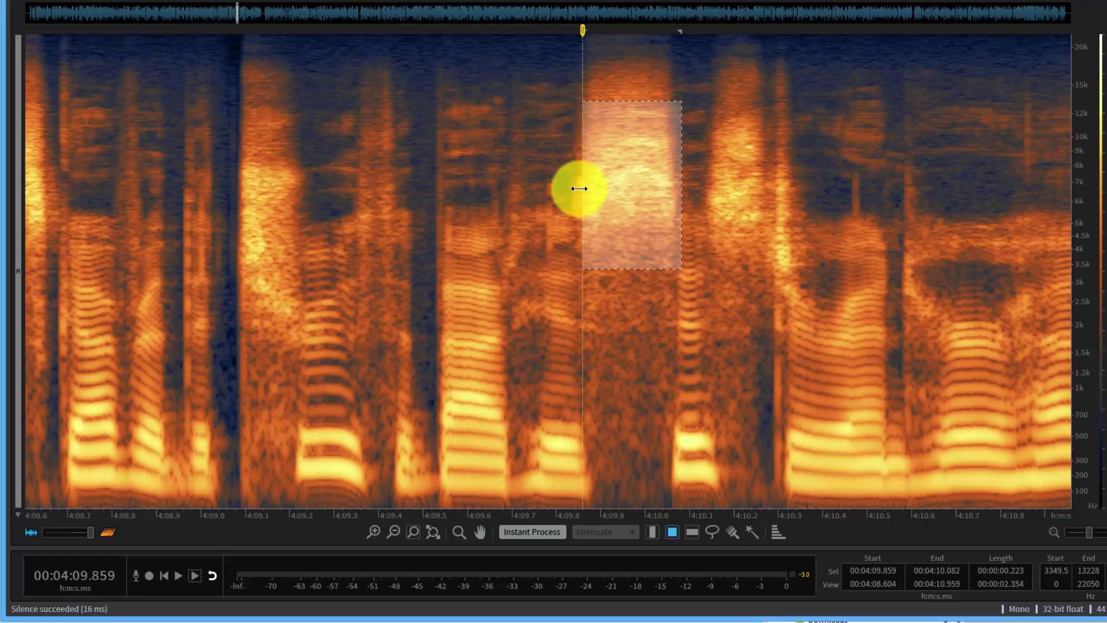
{"action": "left_click_drag", "start_coordinate": [581, 186], "coordinate": [566, 190]}
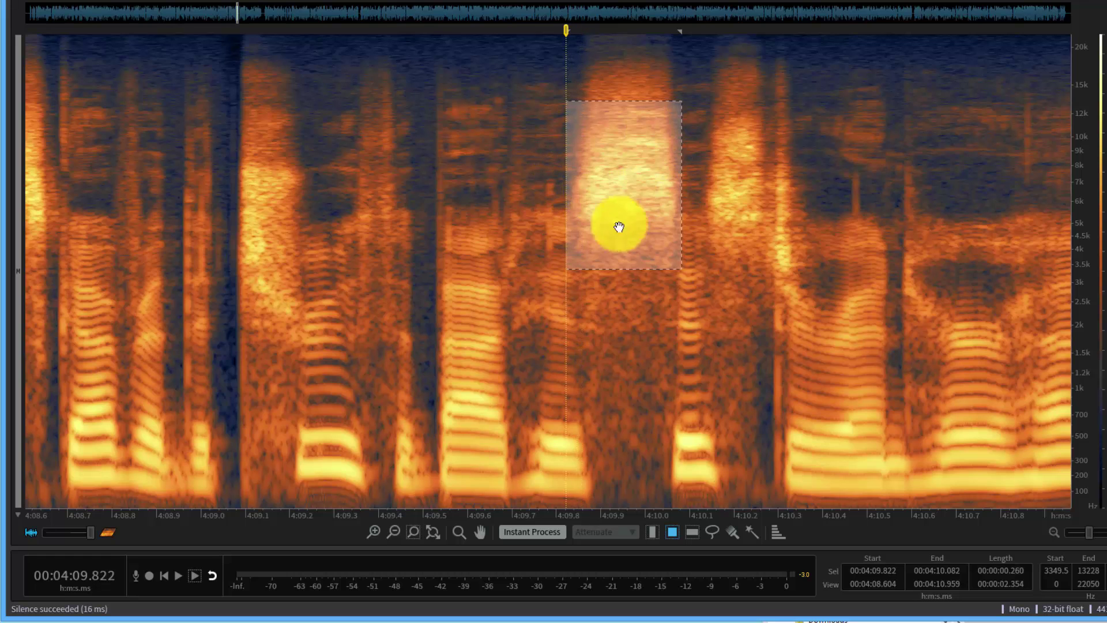
Select the thin vertical click at about 4:10.46–4:10.49 between 4675 and 7847 Hz.
{"action": "left_click_drag", "start_coordinate": [850, 167], "coordinate": [861, 231]}
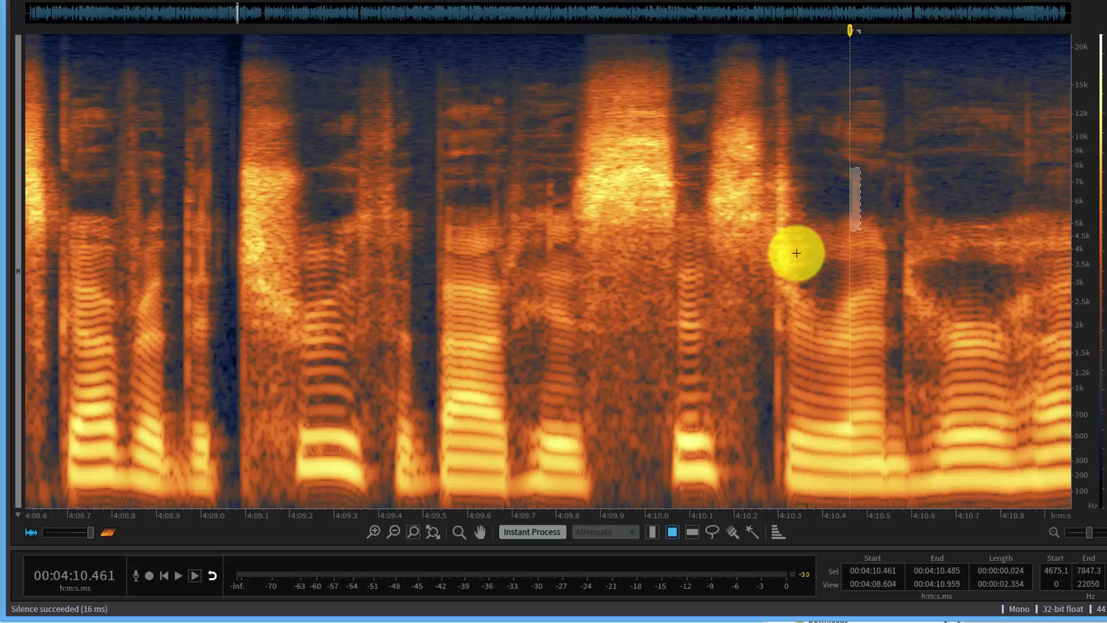
Clear the selection and reselect the thin vertical click at about 4:10.47–4:10.48, between roughly 5 and 8 kHz.
{"action": "left_click", "coordinate": [373, 530]}
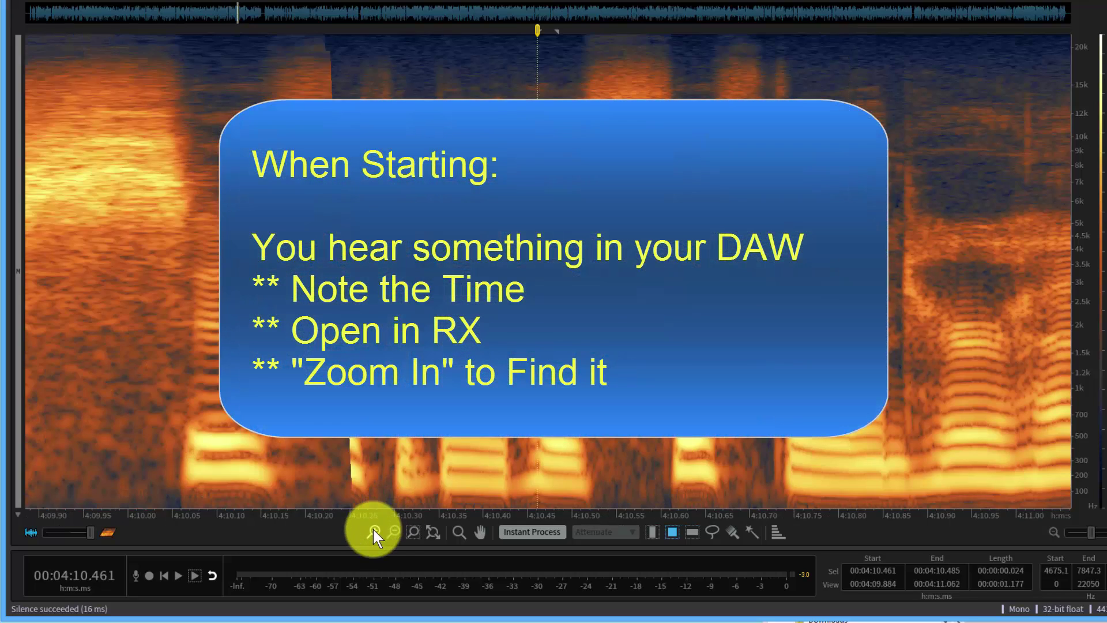
{"action": "left_click", "coordinate": [393, 531]}
{"action": "left_click", "coordinate": [393, 530]}
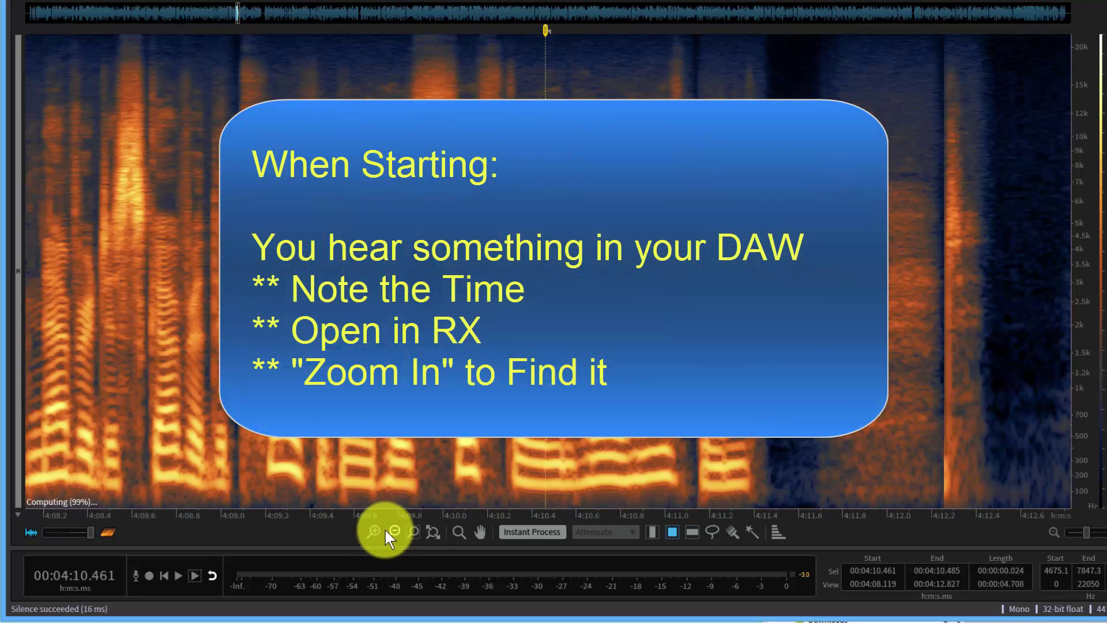
{"action": "left_click", "coordinate": [375, 531]}
{"action": "left_click", "coordinate": [404, 462]}
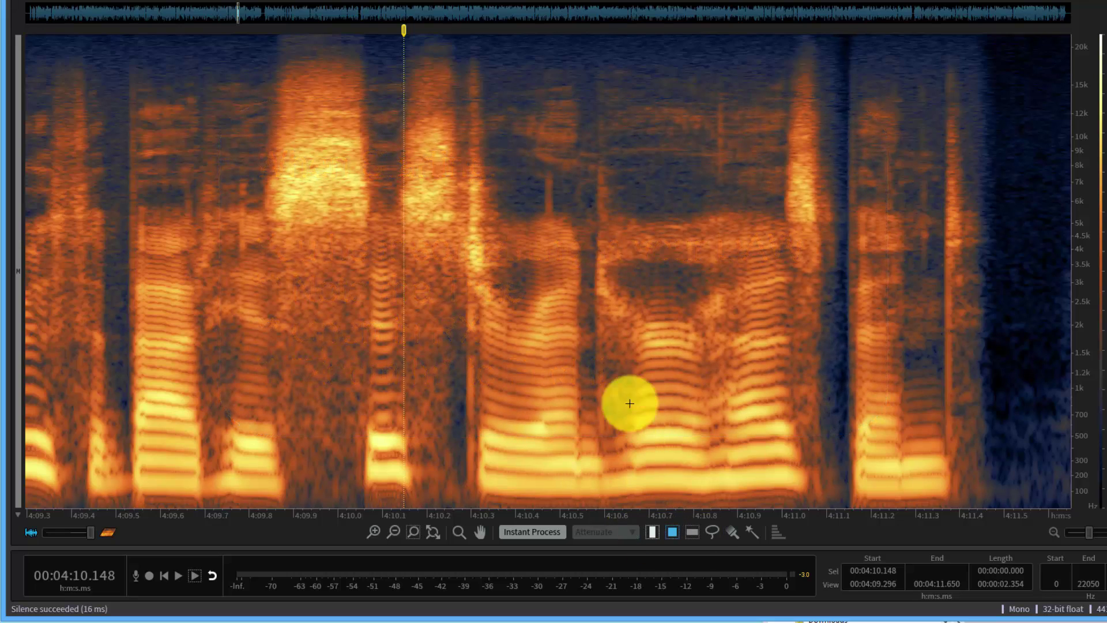
{"action": "left_click_drag", "start_coordinate": [546, 167], "coordinate": [552, 226]}
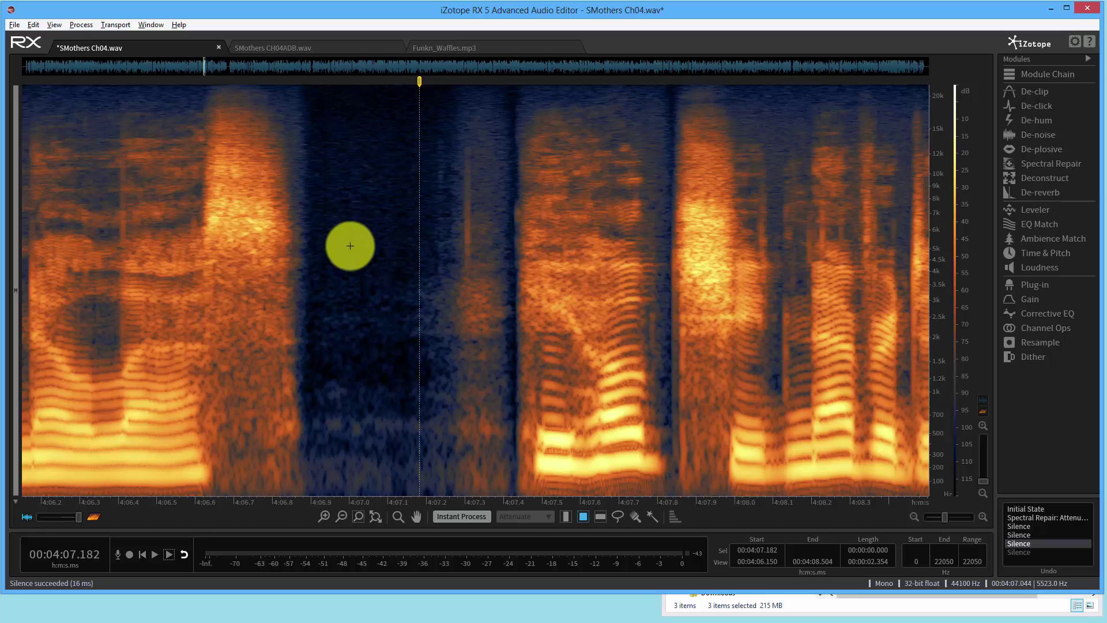
Enable Instant Process in Attenuate mode, repair the thin vertical clicks at about 4:07.30, 4:08.13 and 4:06.40, and disable Instant Process.
{"action": "left_click", "coordinate": [462, 516]}
{"action": "left_click_drag", "start_coordinate": [464, 145], "coordinate": [473, 284]}
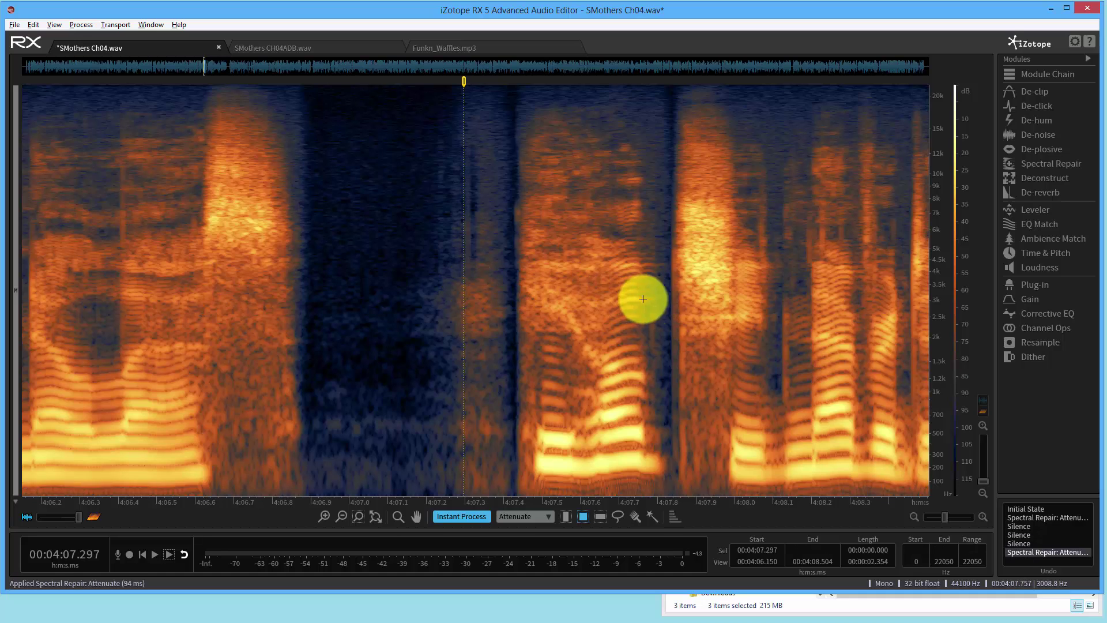
{"action": "left_click", "coordinate": [783, 311]}
{"action": "left_click_drag", "start_coordinate": [787, 310], "coordinate": [776, 441]}
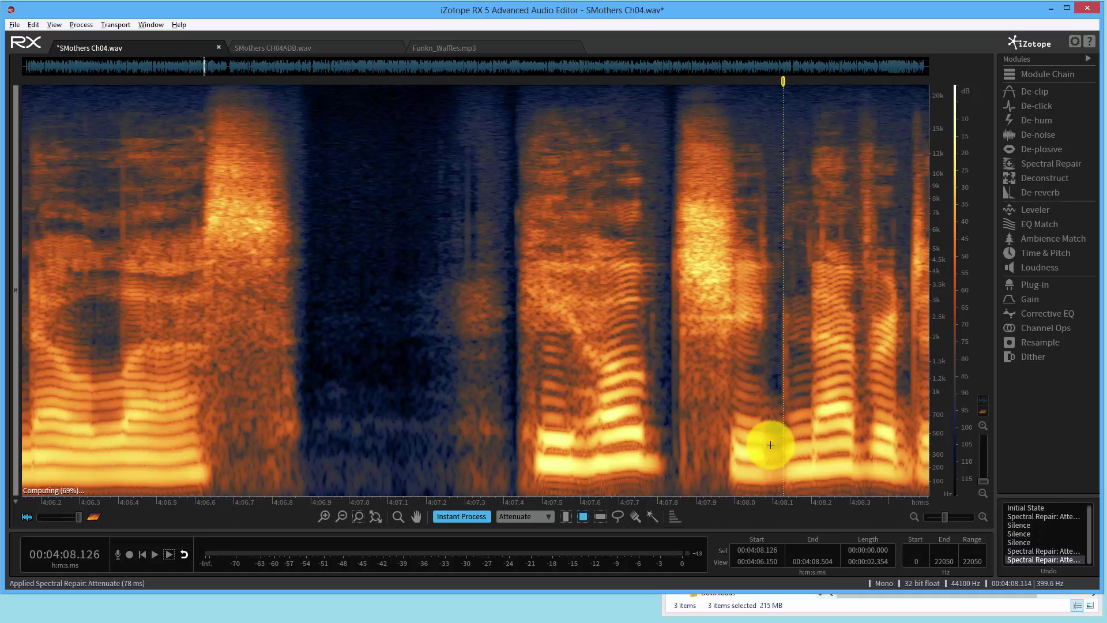
{"action": "left_click_drag", "start_coordinate": [119, 148], "coordinate": [124, 230]}
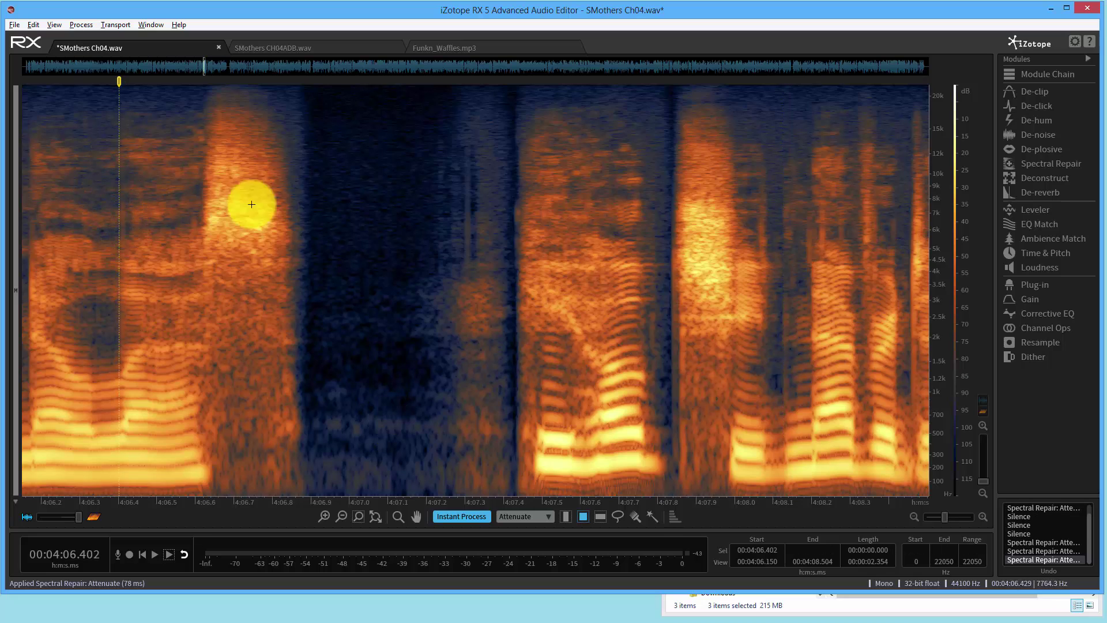
{"action": "left_click", "coordinate": [478, 517]}
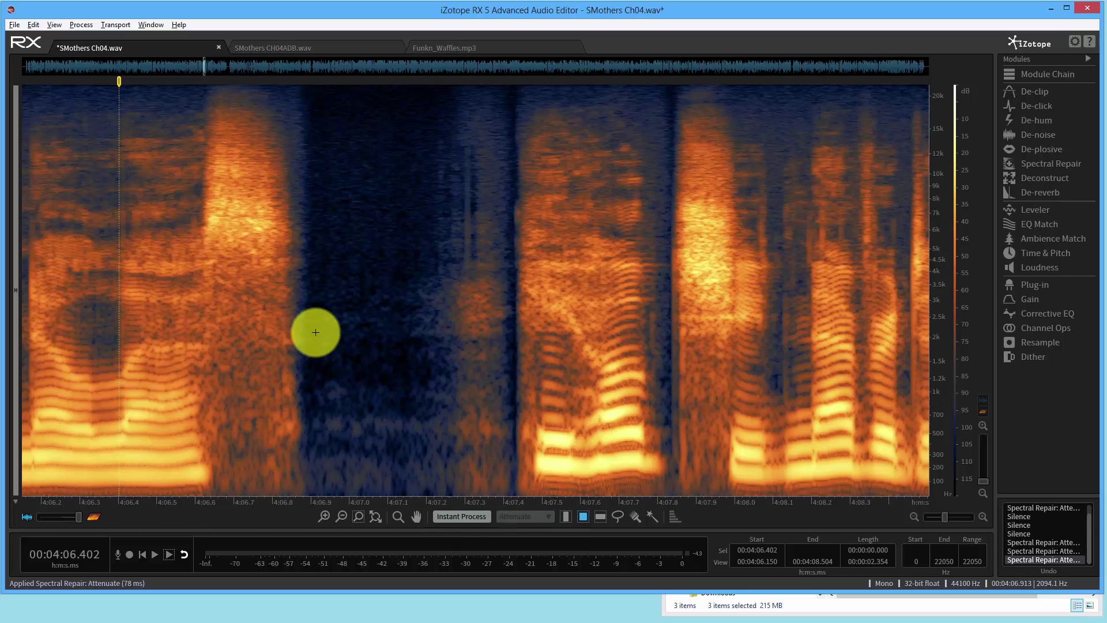